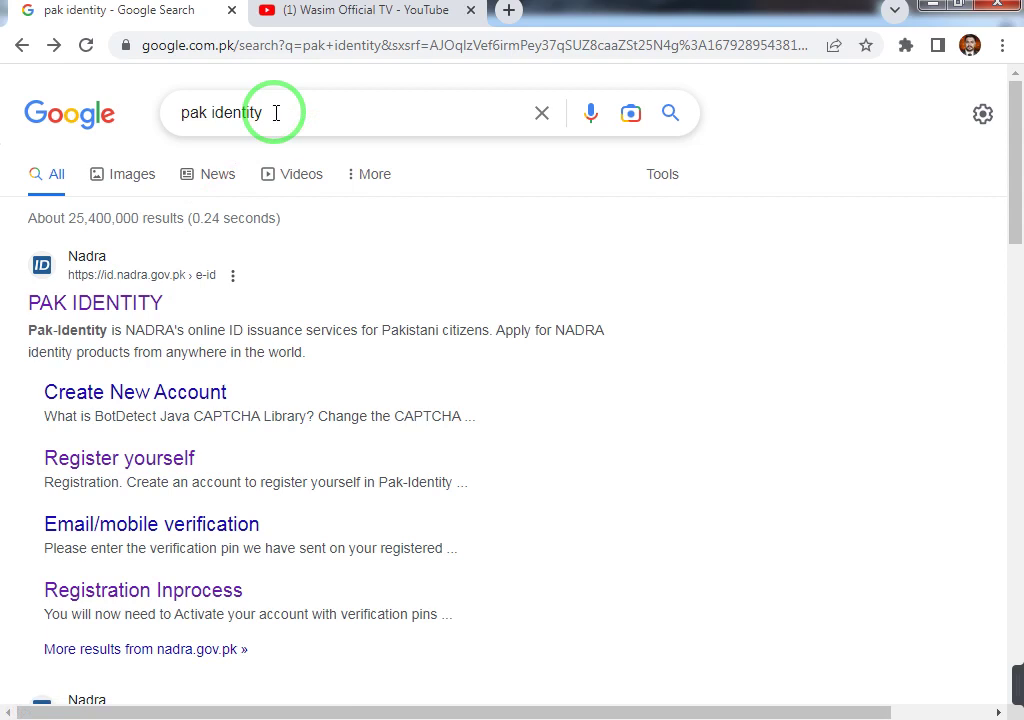
Step: Open the "PAK ID – Apply Online for your National ID" site from the search results
{"action": "scroll", "coordinate": [281, 384], "scroll_direction": "down", "scroll_amount": 2}
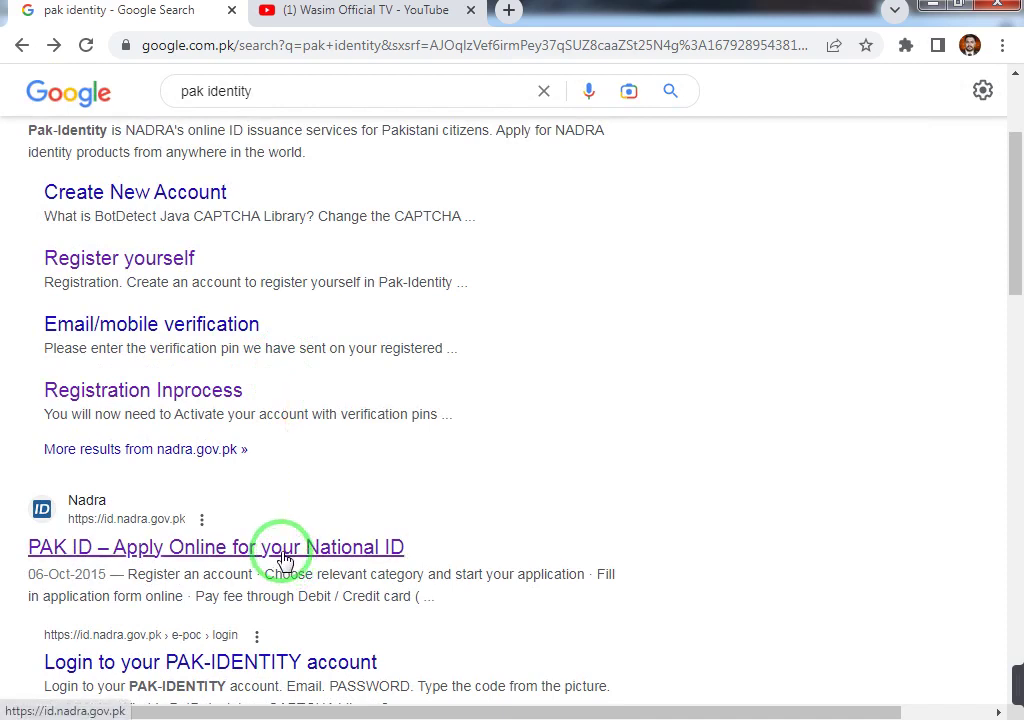
{"action": "scroll", "coordinate": [284, 560], "scroll_direction": "down", "scroll_amount": 1}
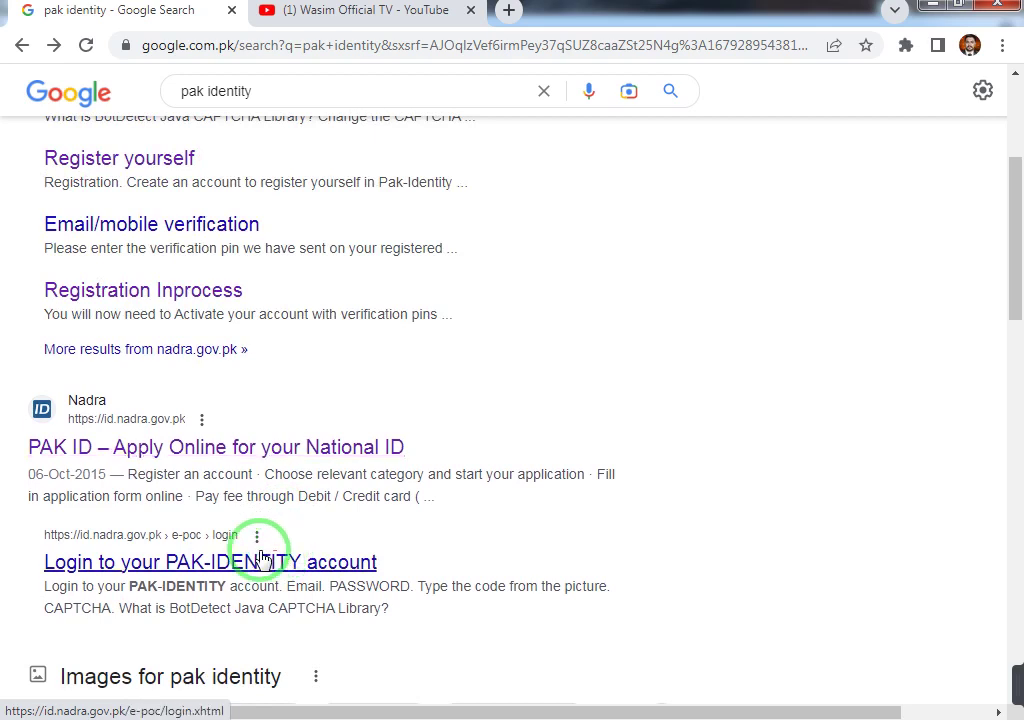
{"action": "left_click", "coordinate": [201, 446]}
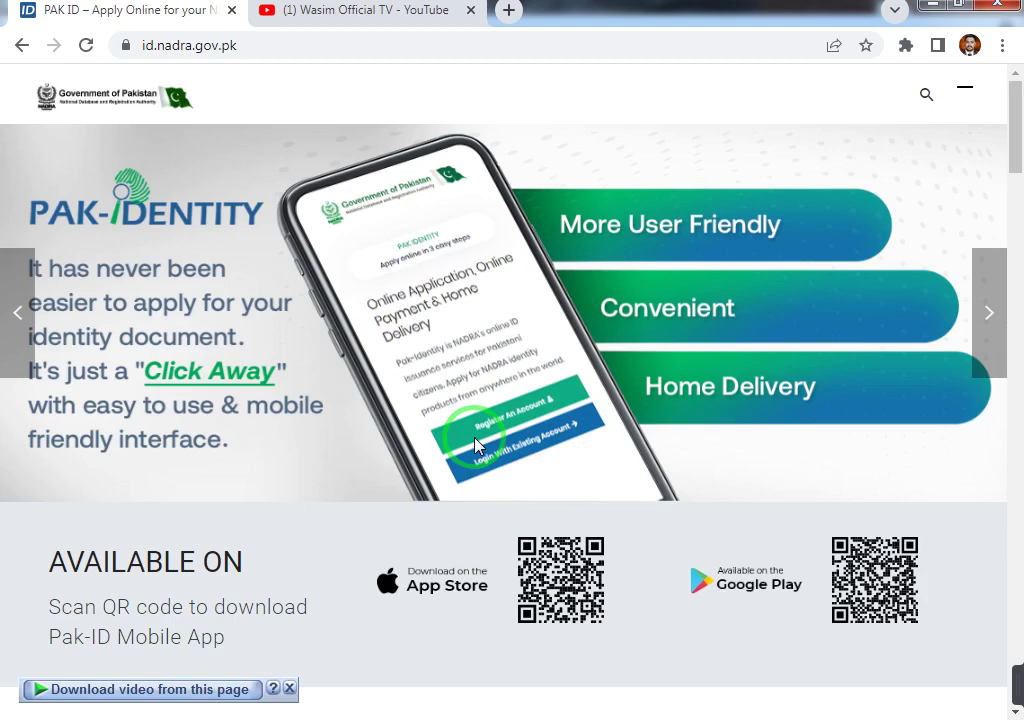
Step: Examine the PAK ID home page's identity services, facilities and site navigation entries
{"action": "scroll", "coordinate": [551, 322], "scroll_direction": "down", "scroll_amount": 2}
{"action": "scroll", "coordinate": [556, 322], "scroll_direction": "down", "scroll_amount": 5}
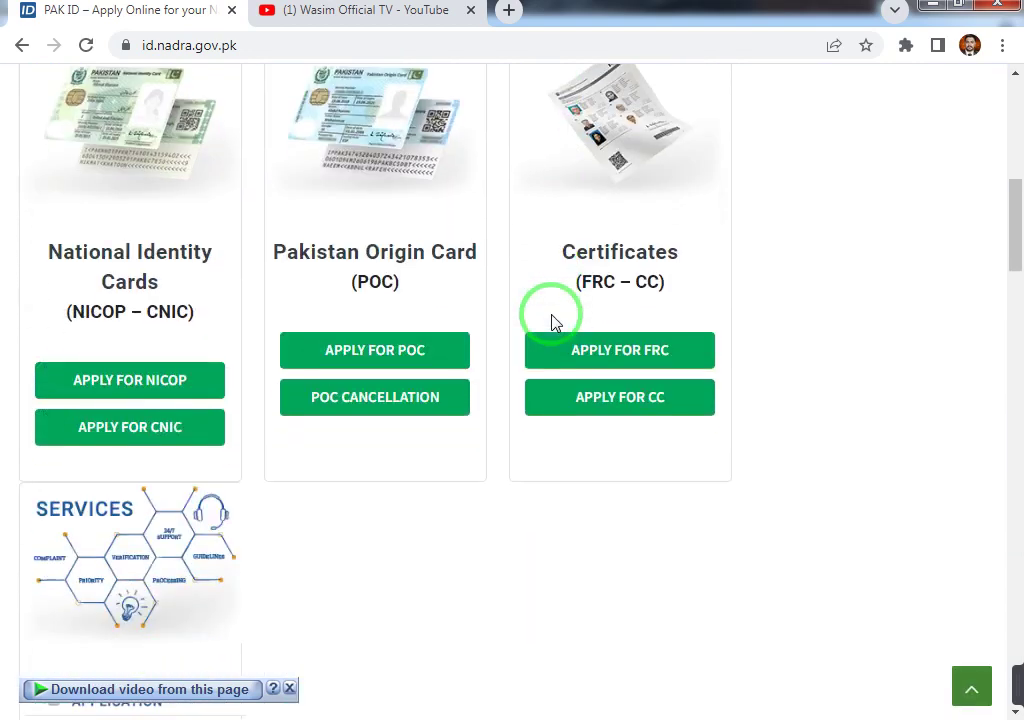
{"action": "scroll", "coordinate": [553, 320], "scroll_direction": "down", "scroll_amount": 8}
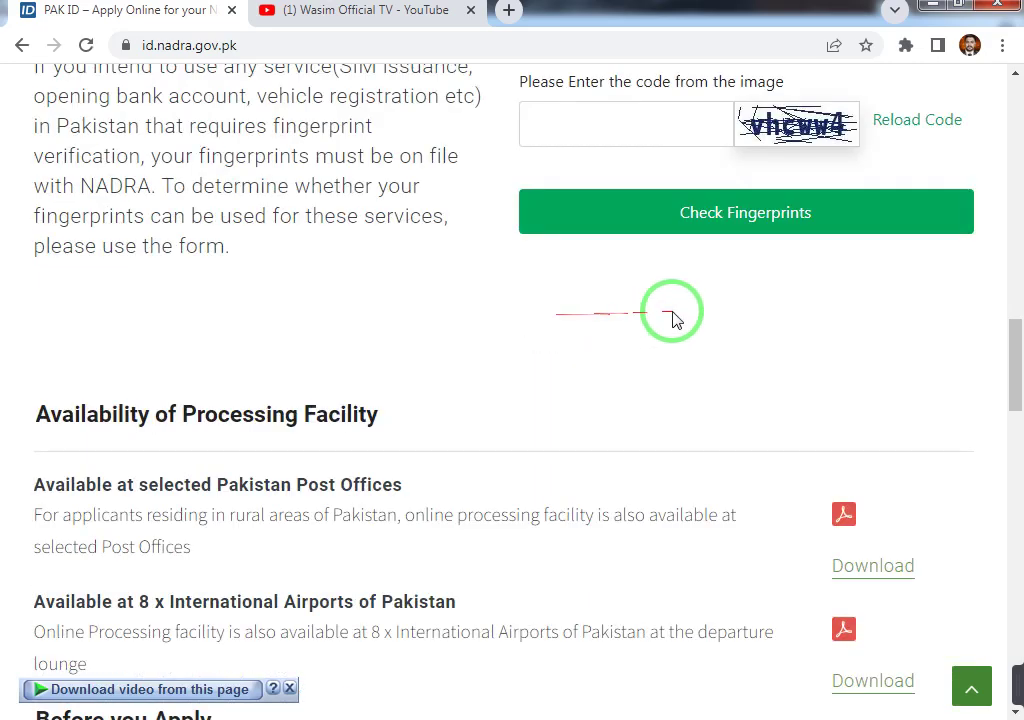
{"action": "scroll", "coordinate": [664, 318], "scroll_direction": "up", "scroll_amount": 15}
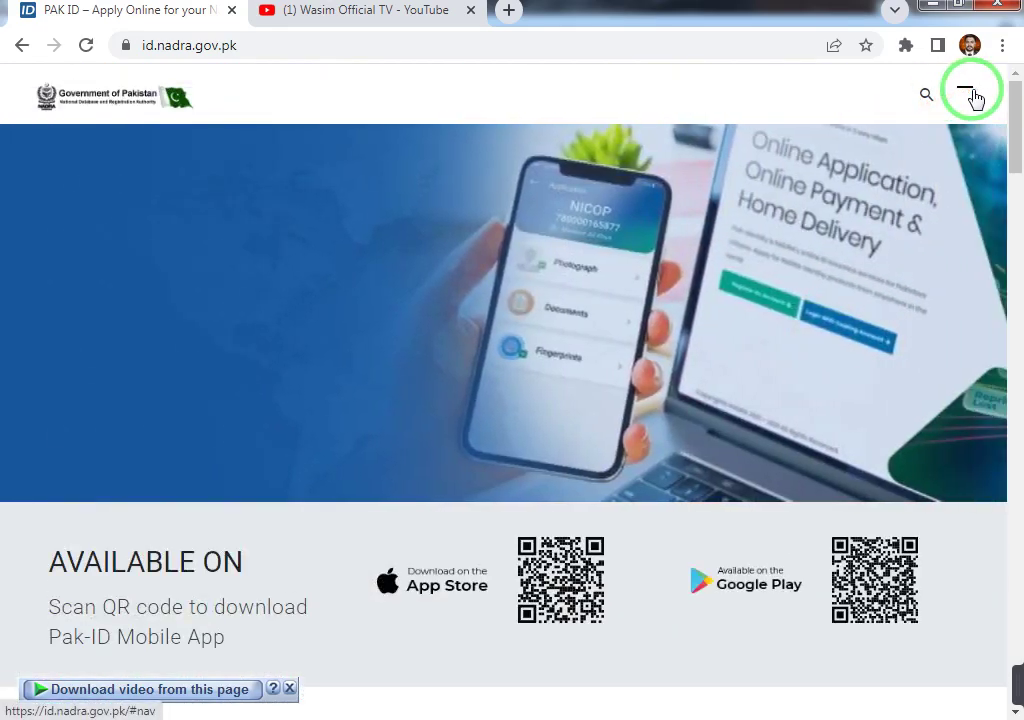
{"action": "left_click", "coordinate": [967, 93]}
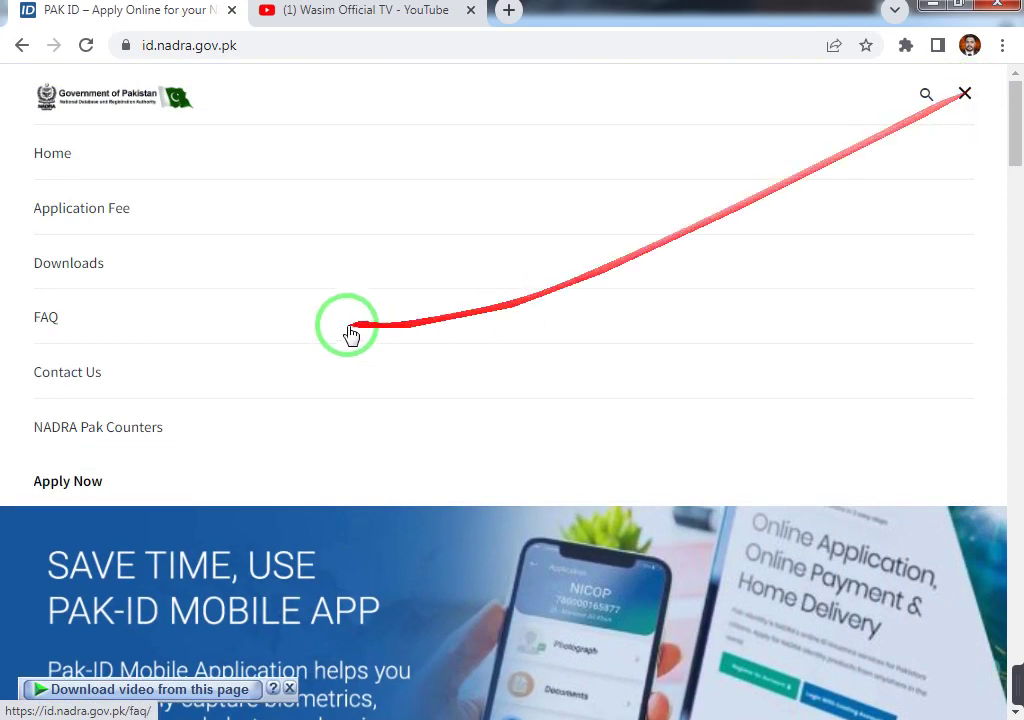
{"action": "left_click", "coordinate": [62, 155]}
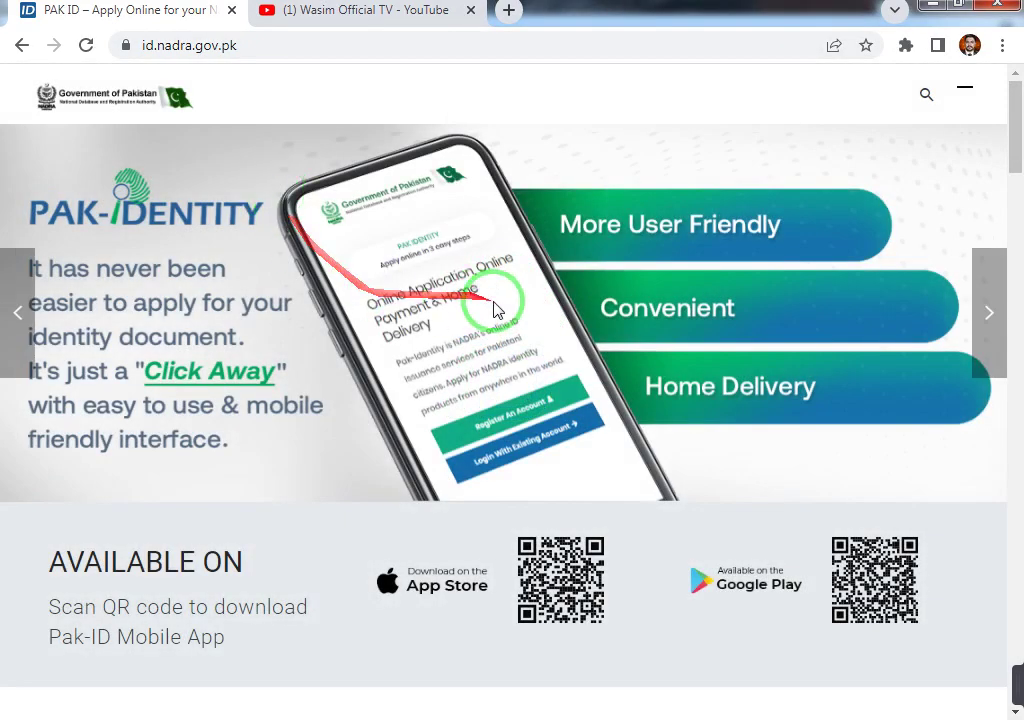
{"action": "scroll", "coordinate": [494, 310], "scroll_direction": "down", "scroll_amount": 7}
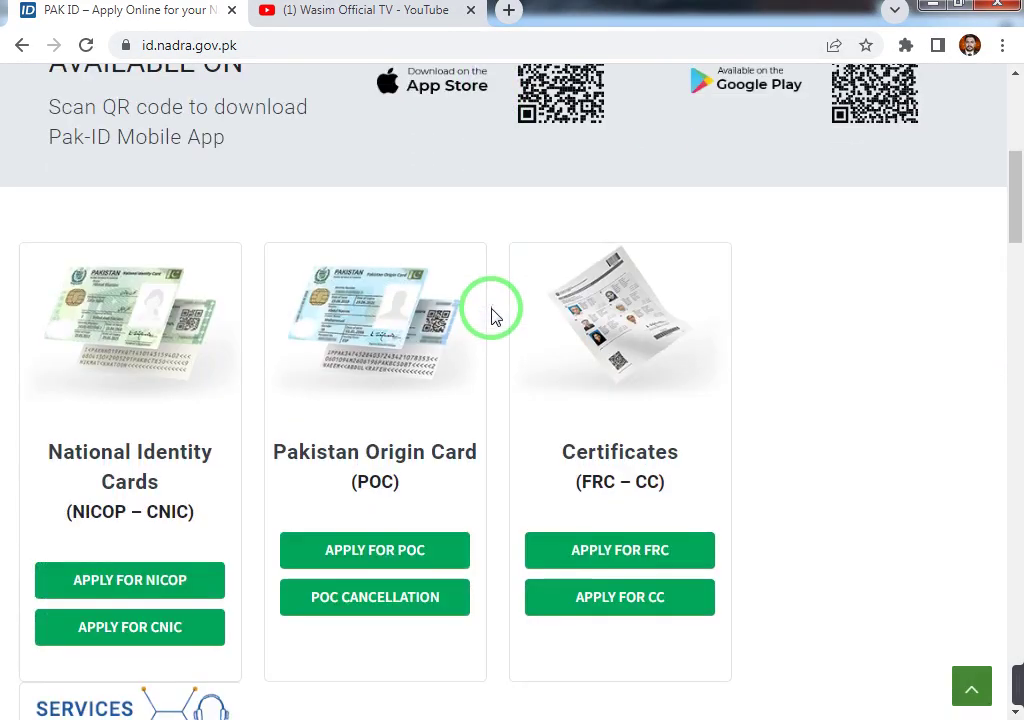
{"action": "scroll", "coordinate": [490, 318], "scroll_direction": "down", "scroll_amount": 6}
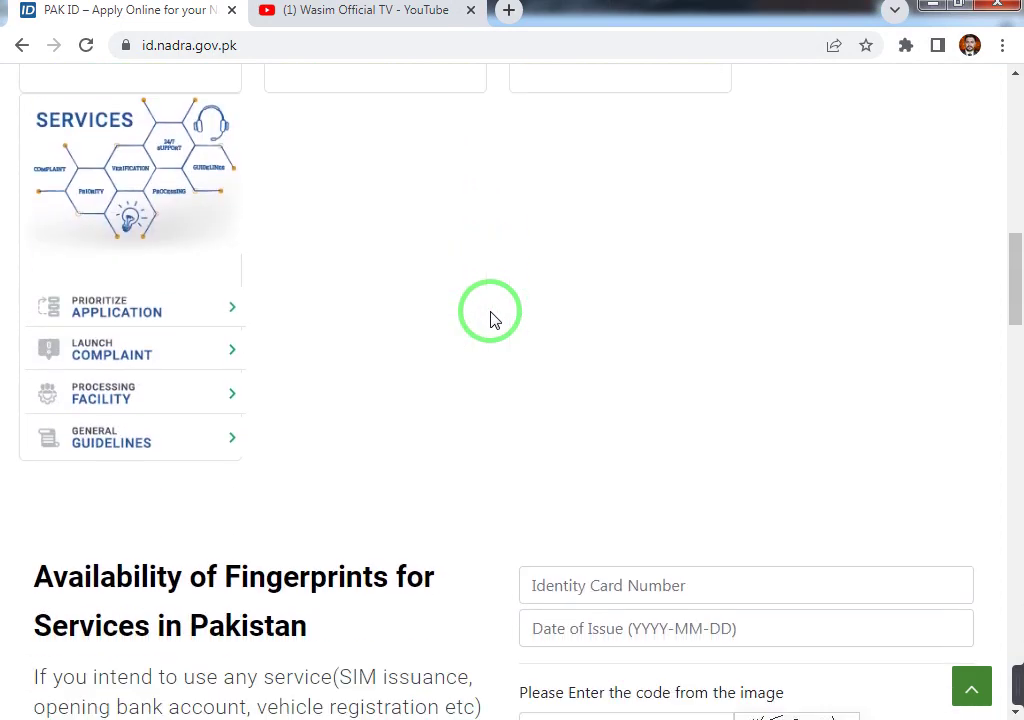
{"action": "scroll", "coordinate": [490, 320], "scroll_direction": "down", "scroll_amount": 1}
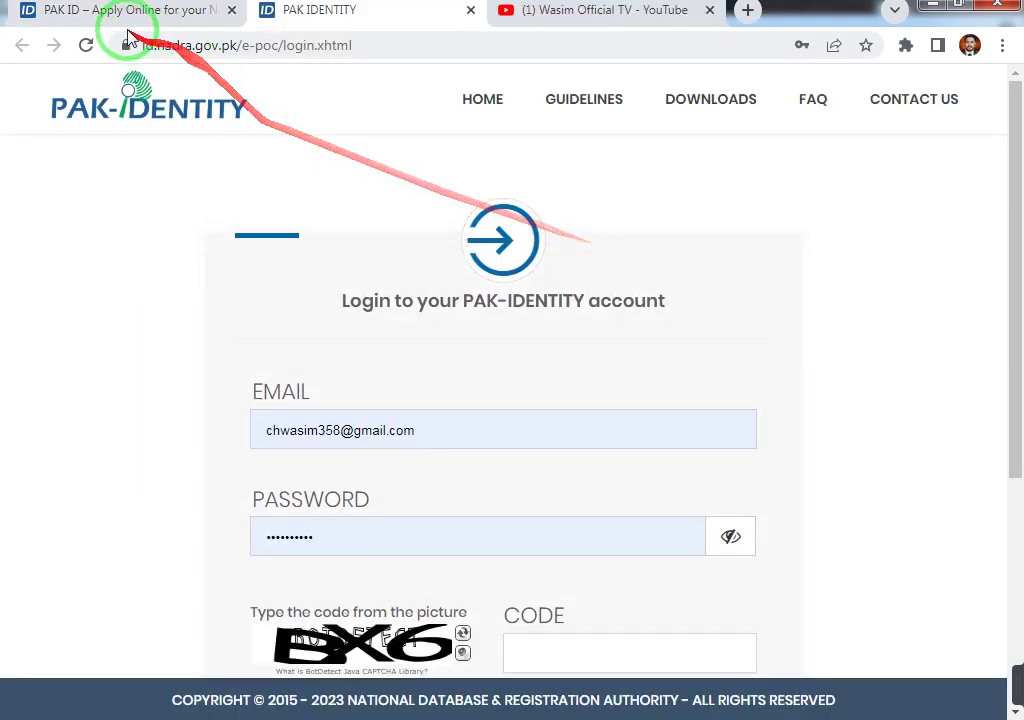
Step: Examine the PAK-IDENTITY account login form alongside the PAK ID home page
{"action": "left_click", "coordinate": [125, 12]}
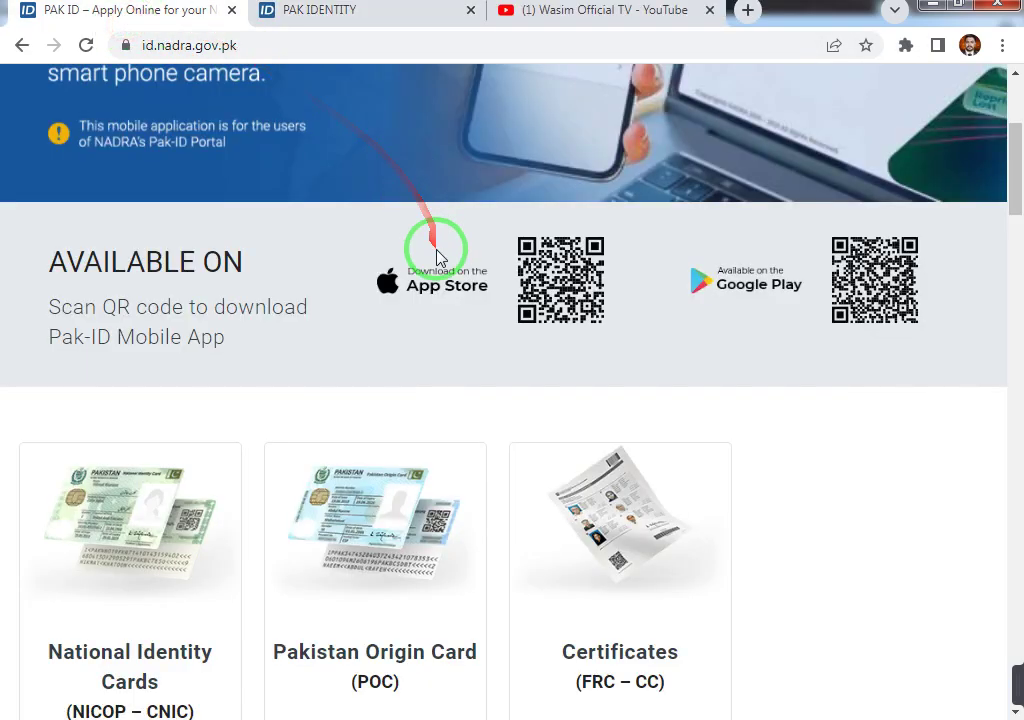
{"action": "left_click", "coordinate": [345, 27]}
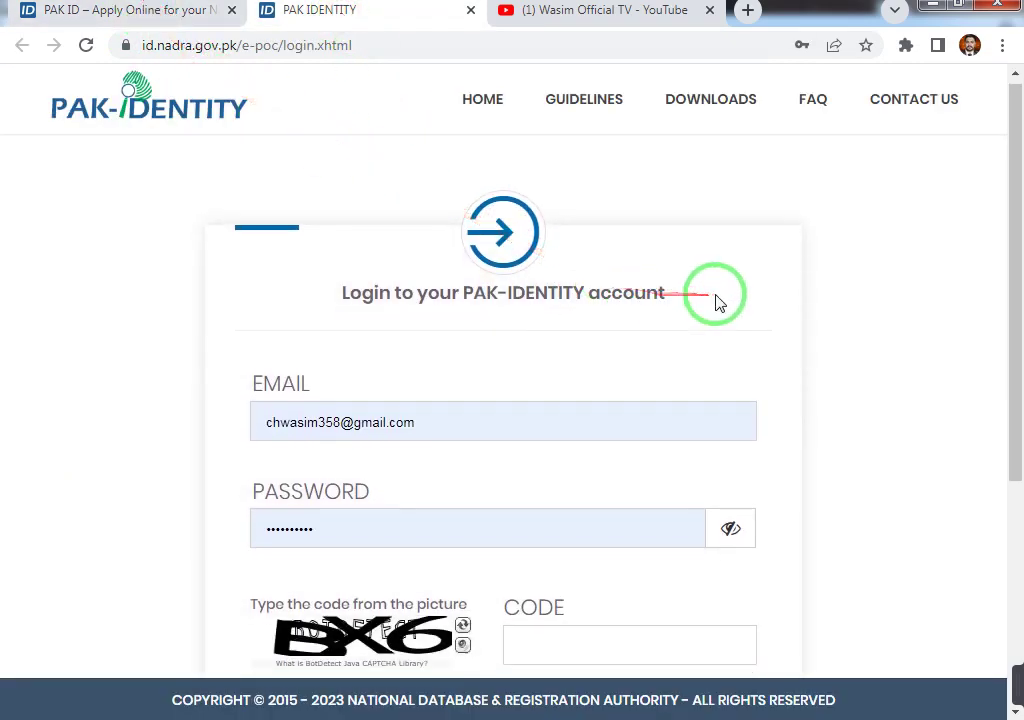
{"action": "scroll", "coordinate": [715, 302], "scroll_direction": "down", "scroll_amount": 2}
{"action": "scroll", "coordinate": [491, 315], "scroll_direction": "up", "scroll_amount": 2}
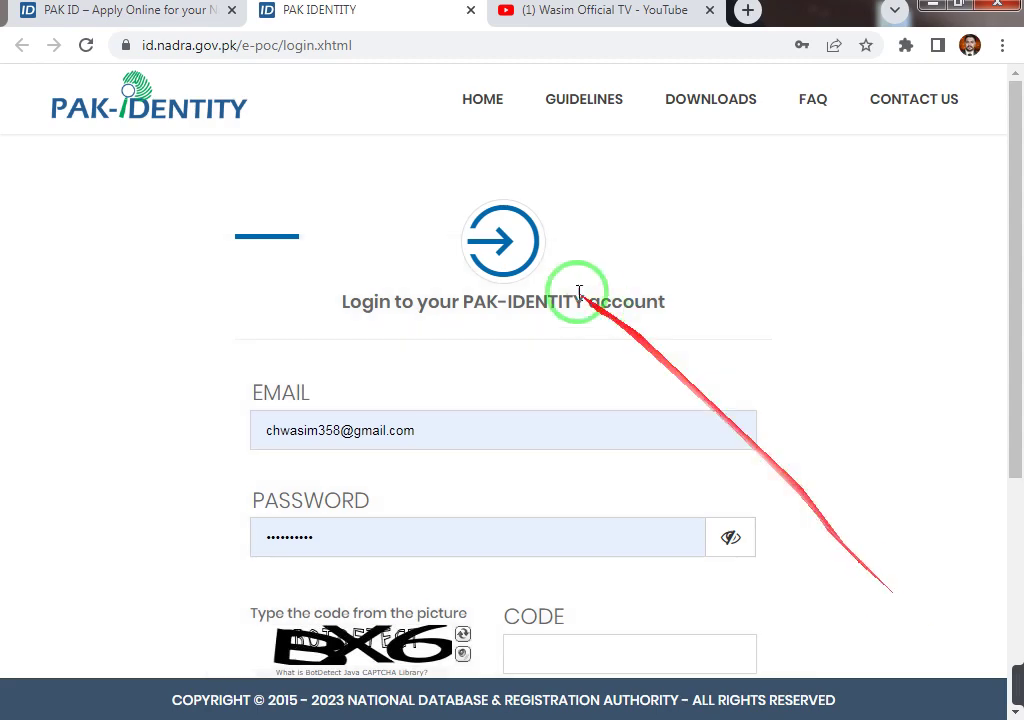
{"action": "left_click", "coordinate": [160, 14]}
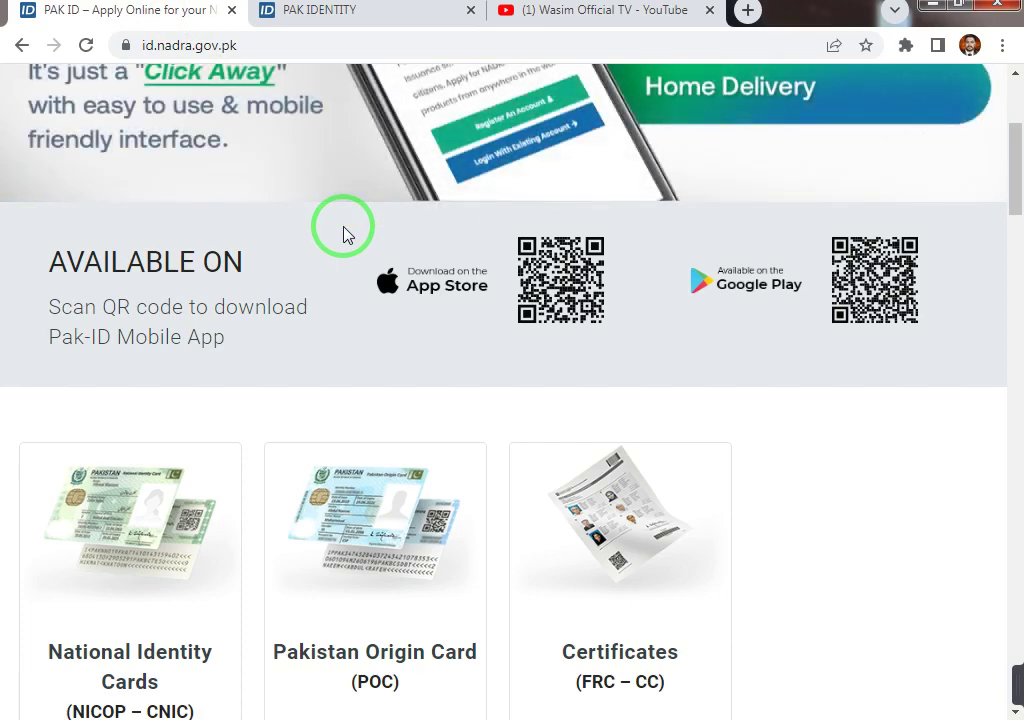
{"action": "left_click", "coordinate": [332, 12]}
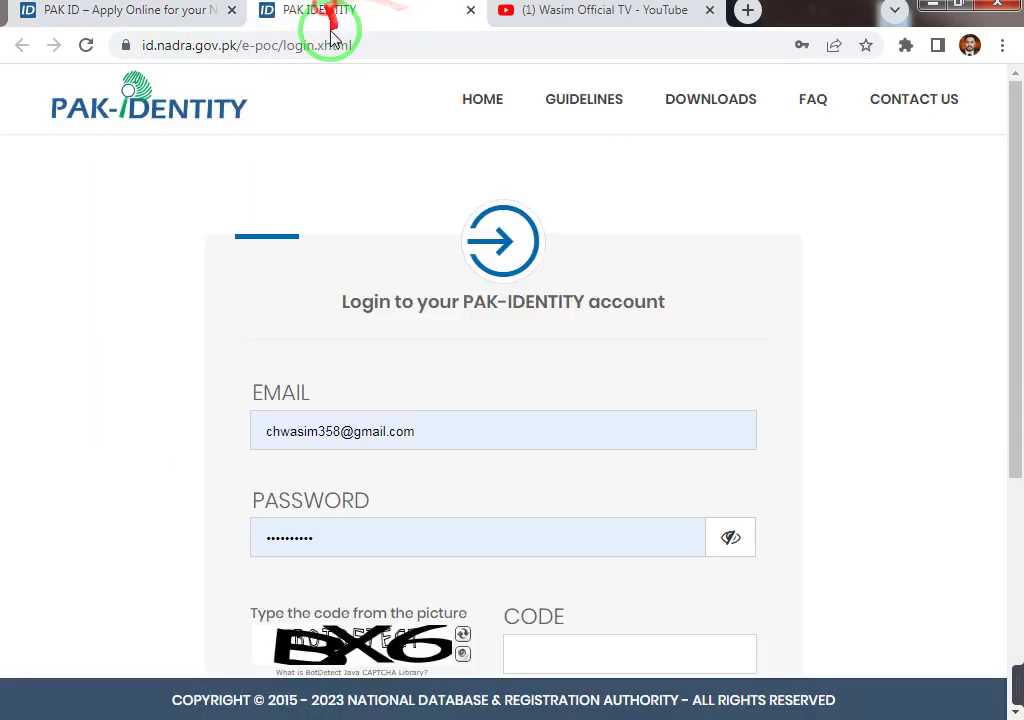
{"action": "scroll", "coordinate": [480, 385], "scroll_direction": "down", "scroll_amount": 1}
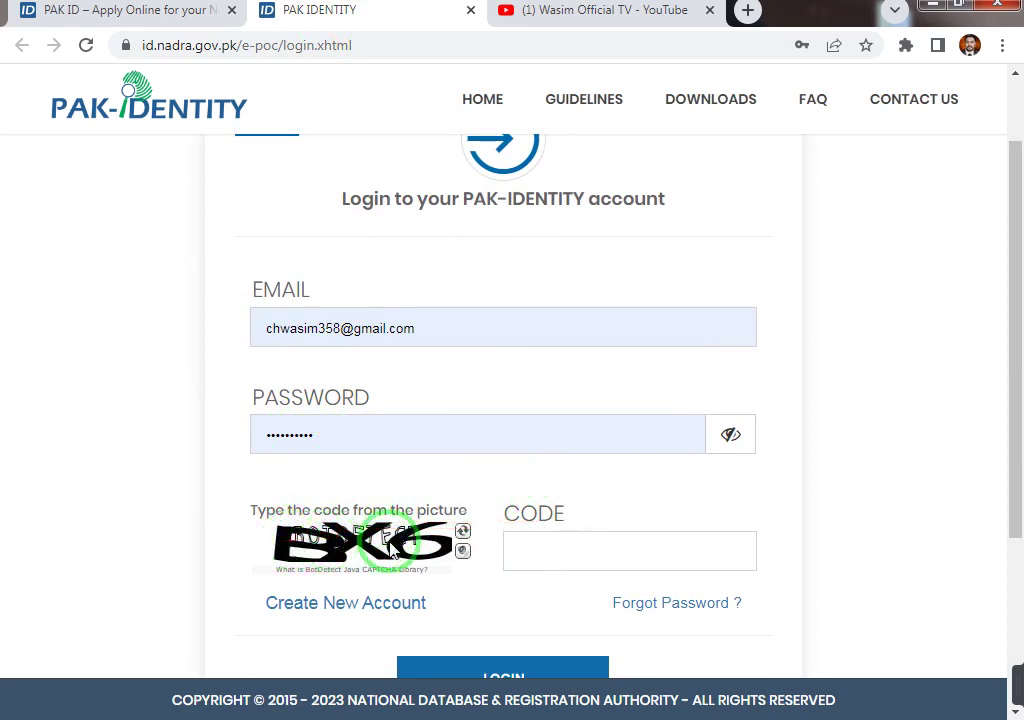
{"action": "left_click", "coordinate": [571, 546]}
{"action": "scroll", "coordinate": [572, 547], "scroll_direction": "down", "scroll_amount": 1}
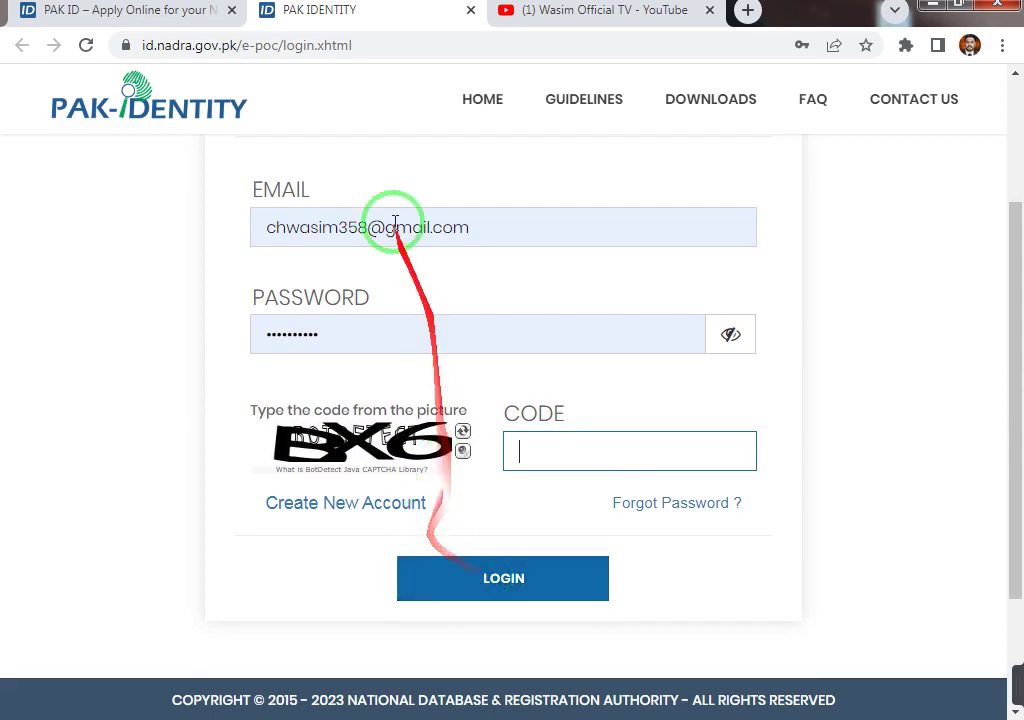
Step: Return to the PAK ID home page and open the CNIC application page under National Identity Cards
{"action": "left_click", "coordinate": [133, 18]}
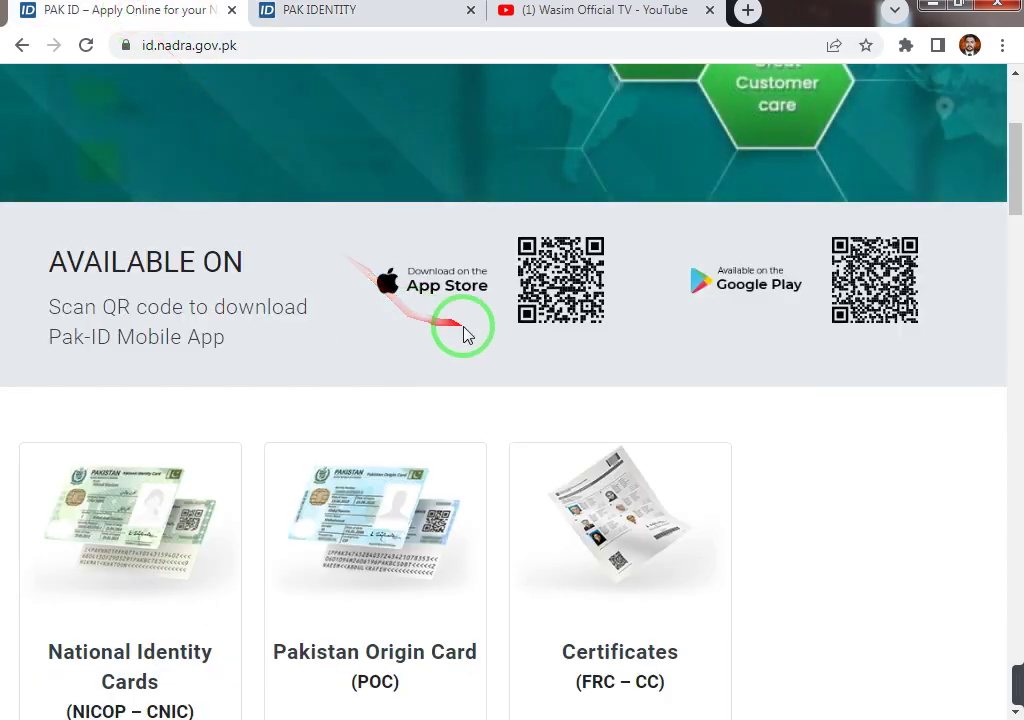
{"action": "scroll", "coordinate": [466, 334], "scroll_direction": "down", "scroll_amount": 1}
{"action": "scroll", "coordinate": [470, 336], "scroll_direction": "up", "scroll_amount": 4}
{"action": "scroll", "coordinate": [470, 336], "scroll_direction": "down", "scroll_amount": 3}
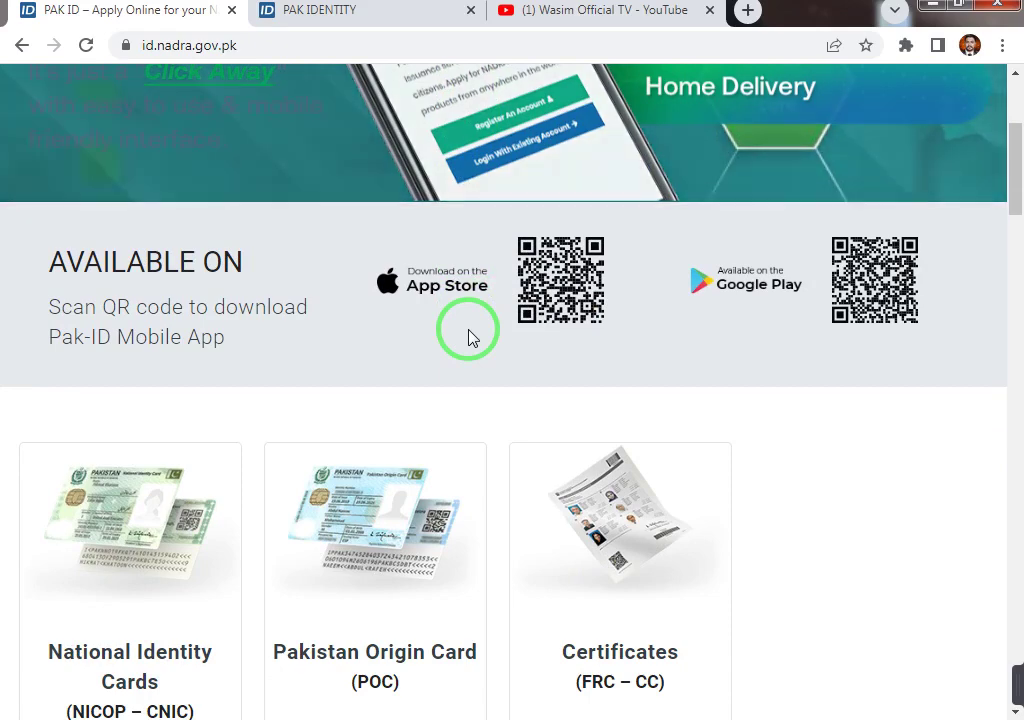
{"action": "scroll", "coordinate": [470, 336], "scroll_direction": "down", "scroll_amount": 1}
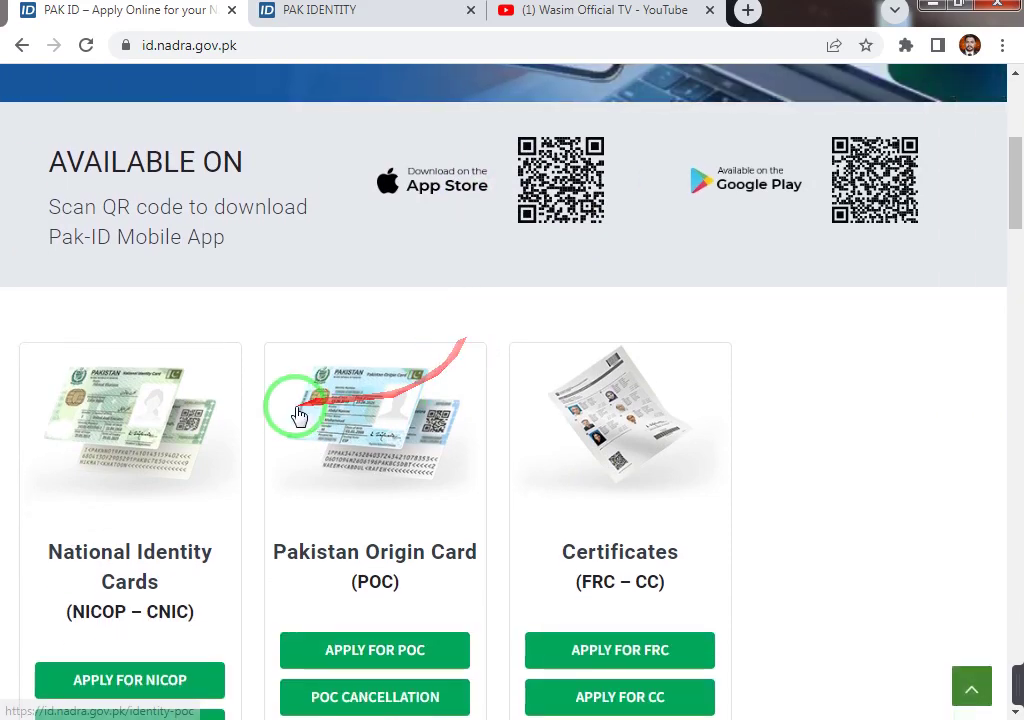
{"action": "scroll", "coordinate": [281, 457], "scroll_direction": "down", "scroll_amount": 2}
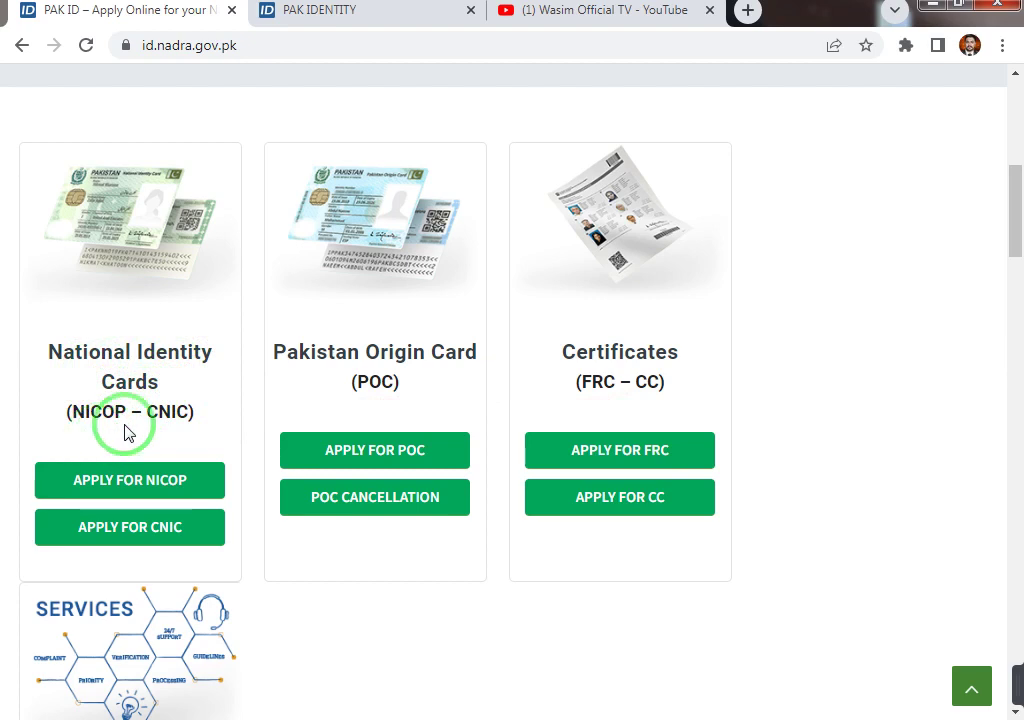
{"action": "left_click", "coordinate": [165, 453]}
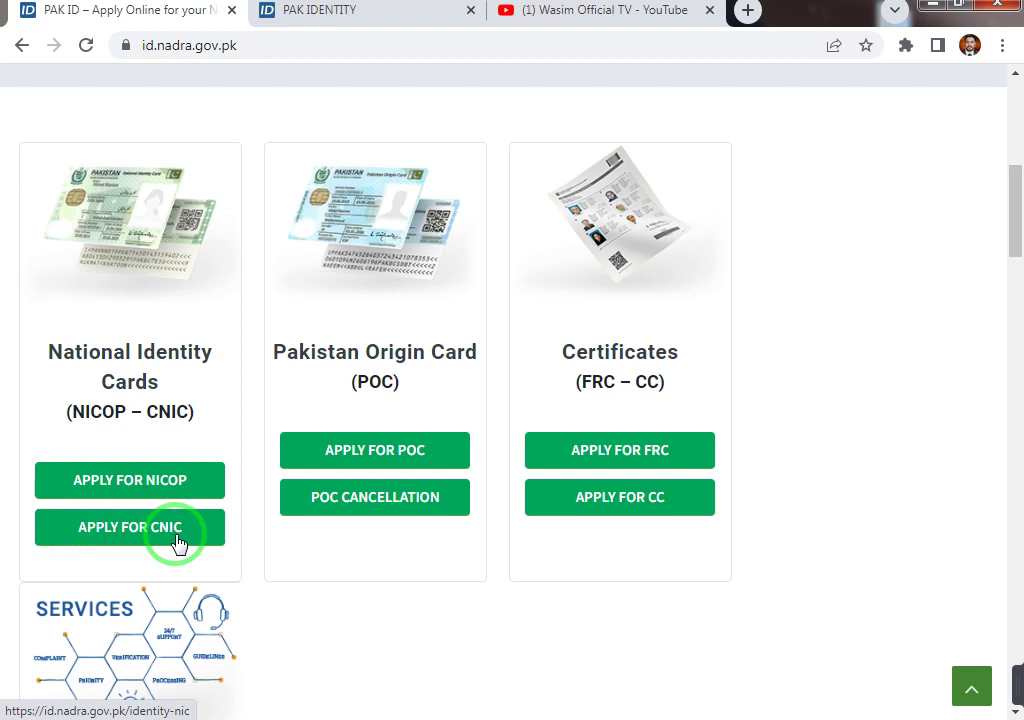
{"action": "left_click", "coordinate": [124, 538]}
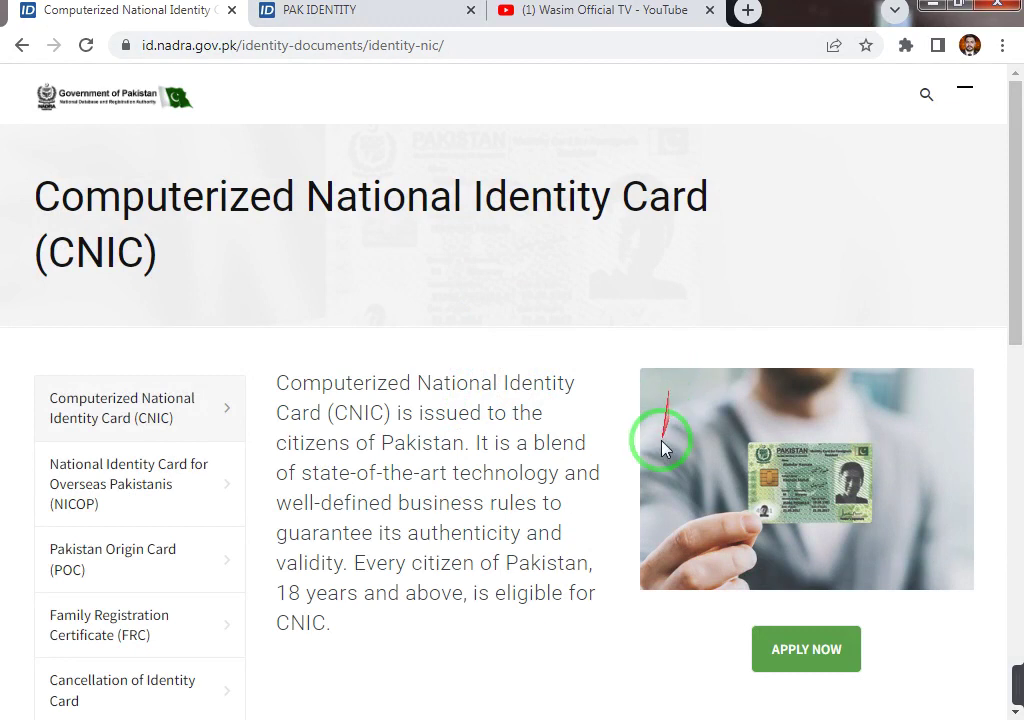
Step: Start applying for the CNIC and choose to log in with an existing account
{"action": "scroll", "coordinate": [658, 445], "scroll_direction": "down", "scroll_amount": 3}
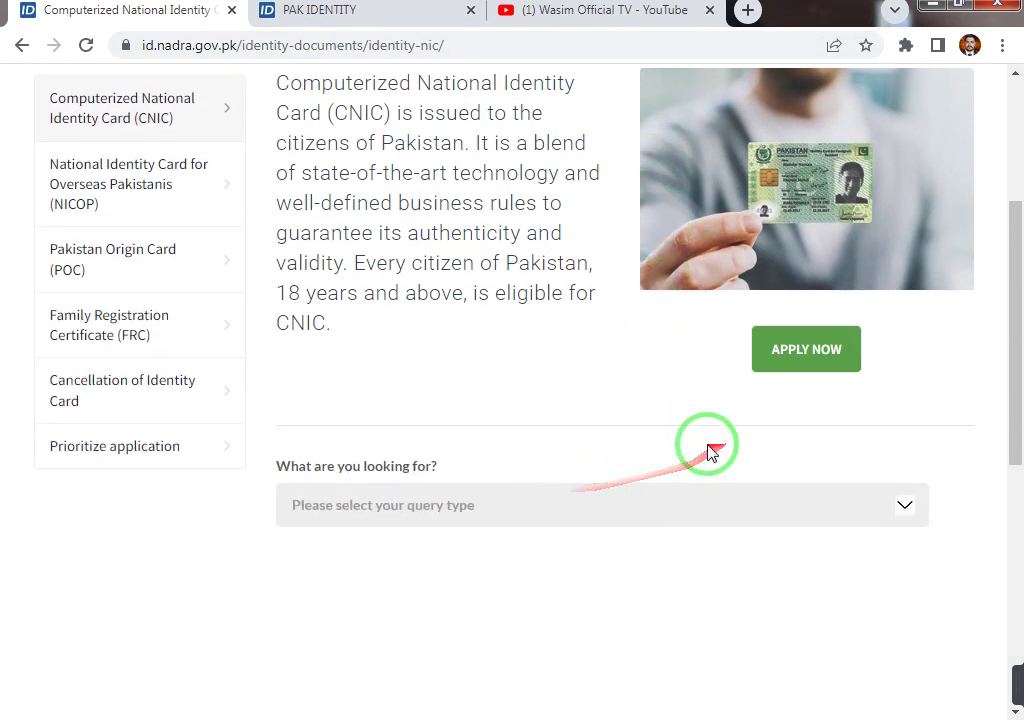
{"action": "left_click", "coordinate": [815, 352]}
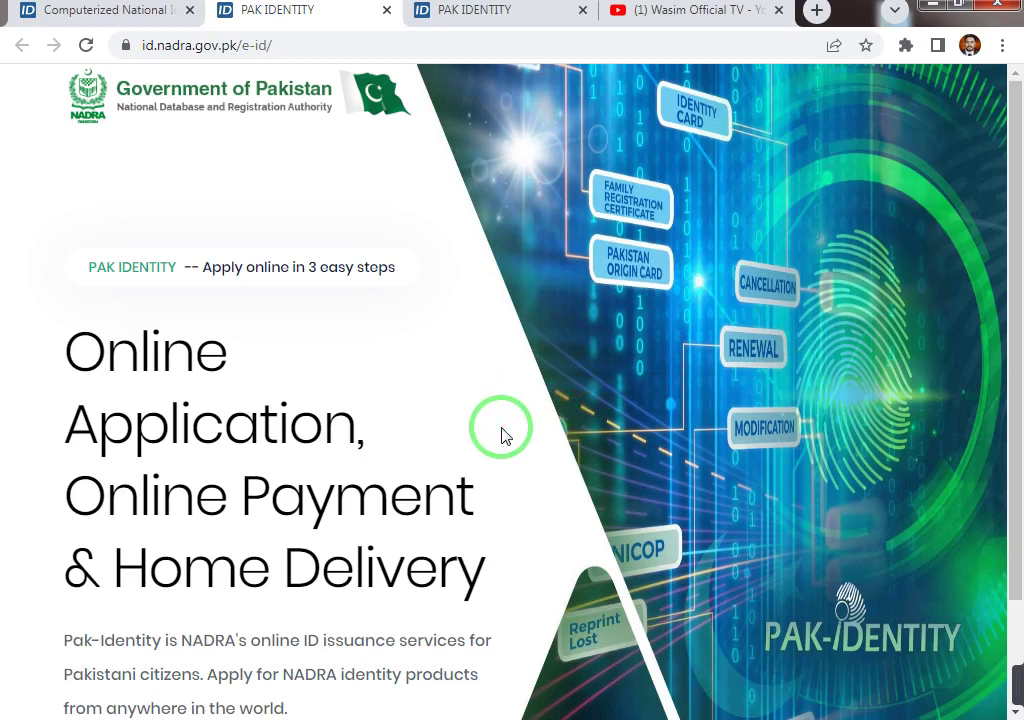
{"action": "scroll", "coordinate": [503, 435], "scroll_direction": "down", "scroll_amount": 2}
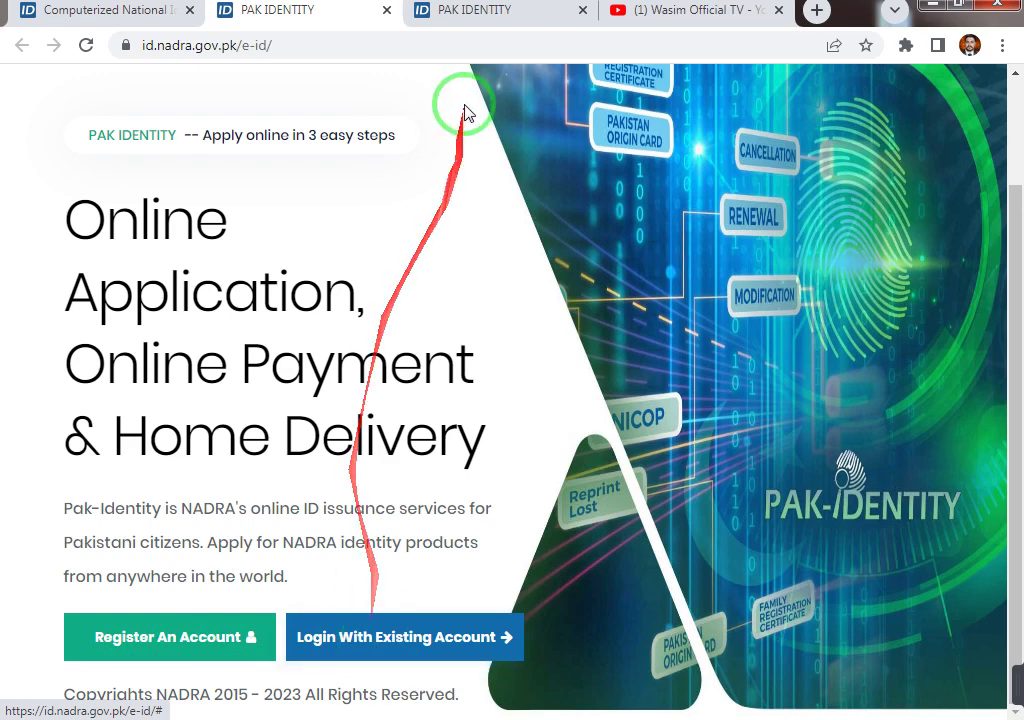
{"action": "left_click", "coordinate": [410, 648]}
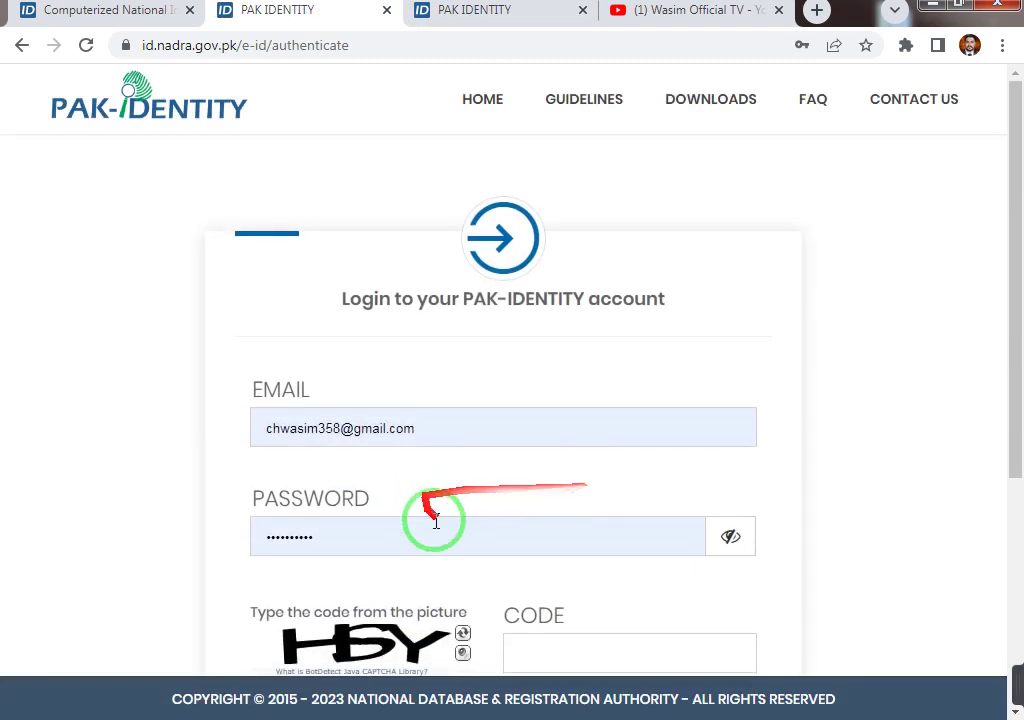
Step: Enter the code shown in the picture and log in to the PAK-IDENTITY account with the prefilled credentials
{"action": "scroll", "coordinate": [425, 517], "scroll_direction": "down", "scroll_amount": 2}
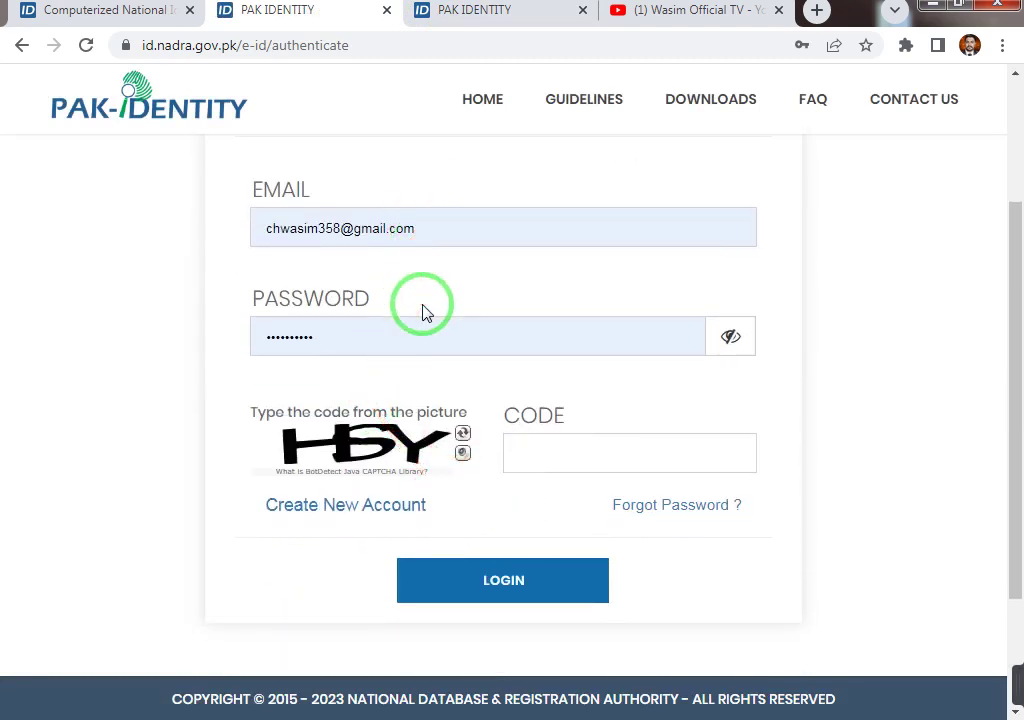
{"action": "left_click", "coordinate": [572, 455]}
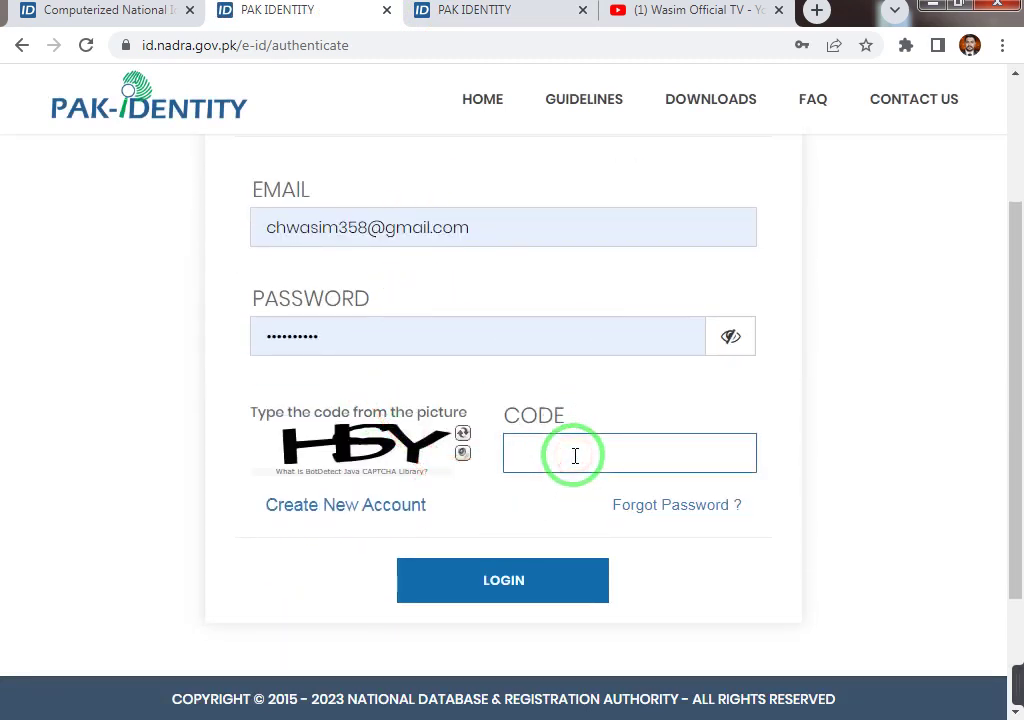
{"action": "type", "text": "Hsy"}
{"action": "key", "text": "BackSpace"}
{"action": "key", "text": "BackSpace"}
{"action": "type", "text": "SY"}
{"action": "left_click", "coordinate": [492, 592]}
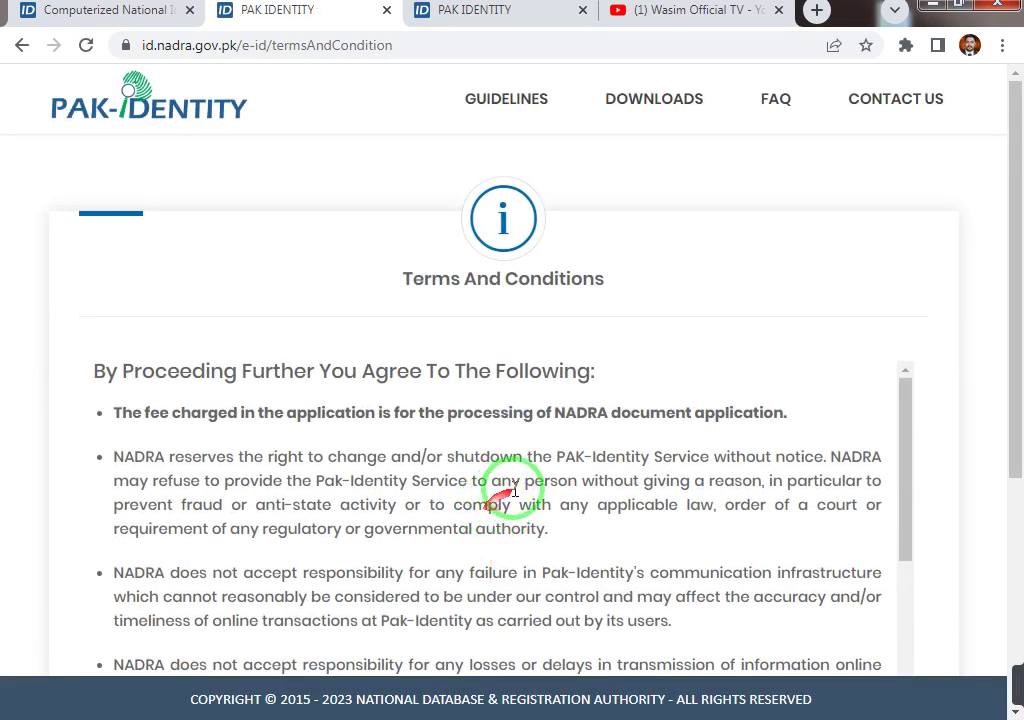
Step: Read through the Terms And Conditions to the end, accept them and continue
{"action": "scroll", "coordinate": [514, 494], "scroll_direction": "down", "scroll_amount": 4}
{"action": "scroll", "coordinate": [864, 507], "scroll_direction": "down", "scroll_amount": 8}
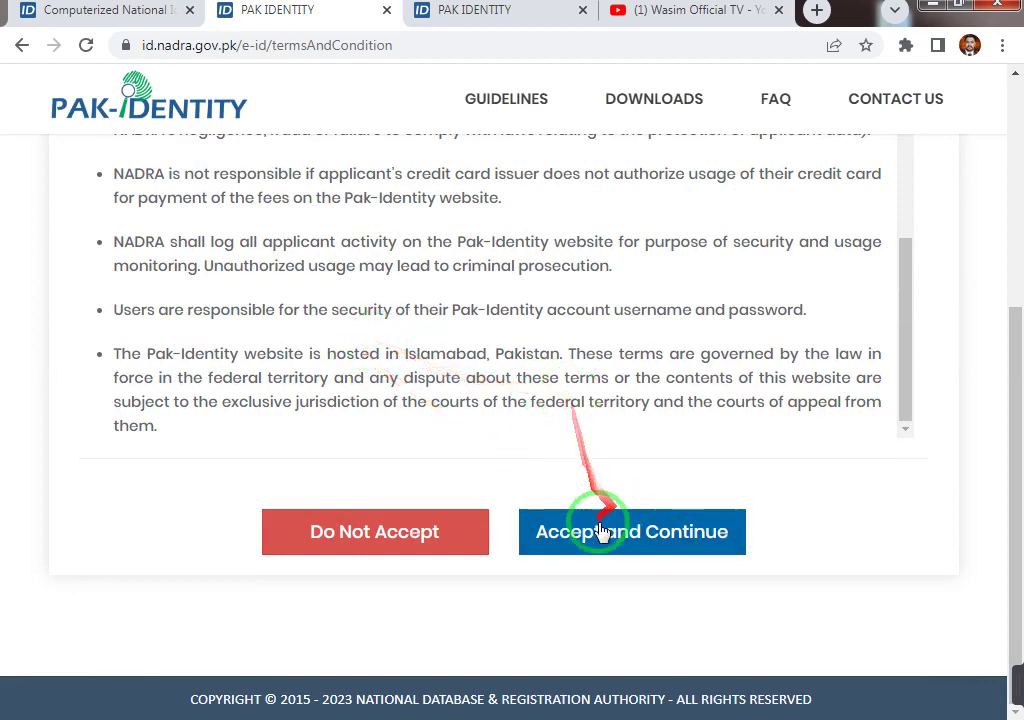
{"action": "left_click", "coordinate": [664, 538]}
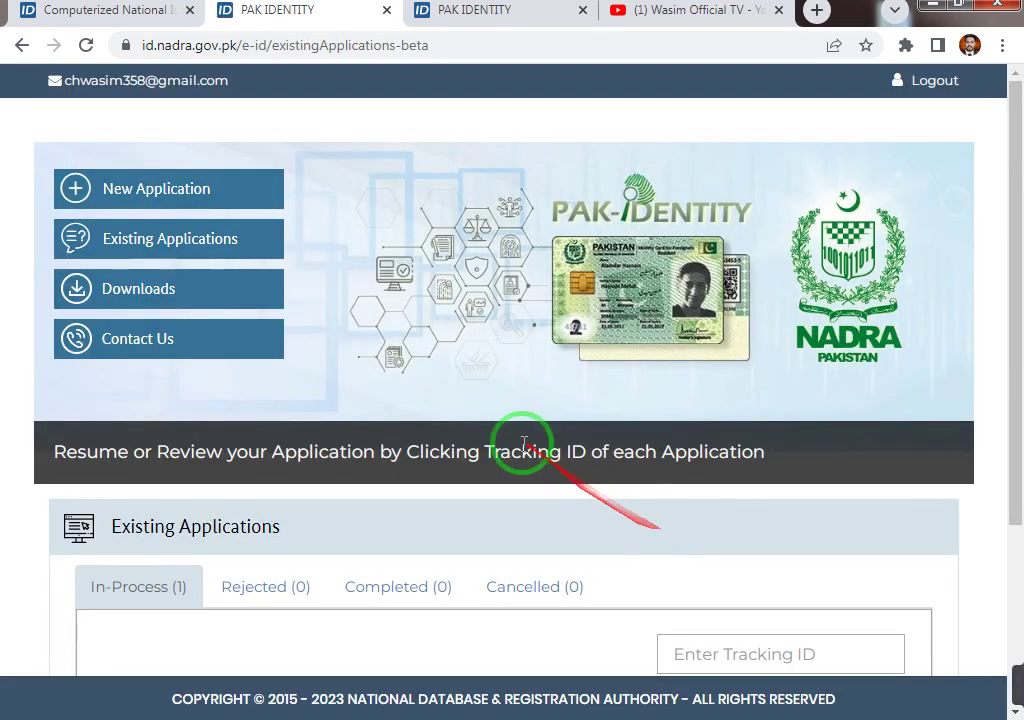
Step: Delete the in-process ID Card reprint application from the existing applications and confirm its cancellation
{"action": "scroll", "coordinate": [530, 445], "scroll_direction": "down", "scroll_amount": 2}
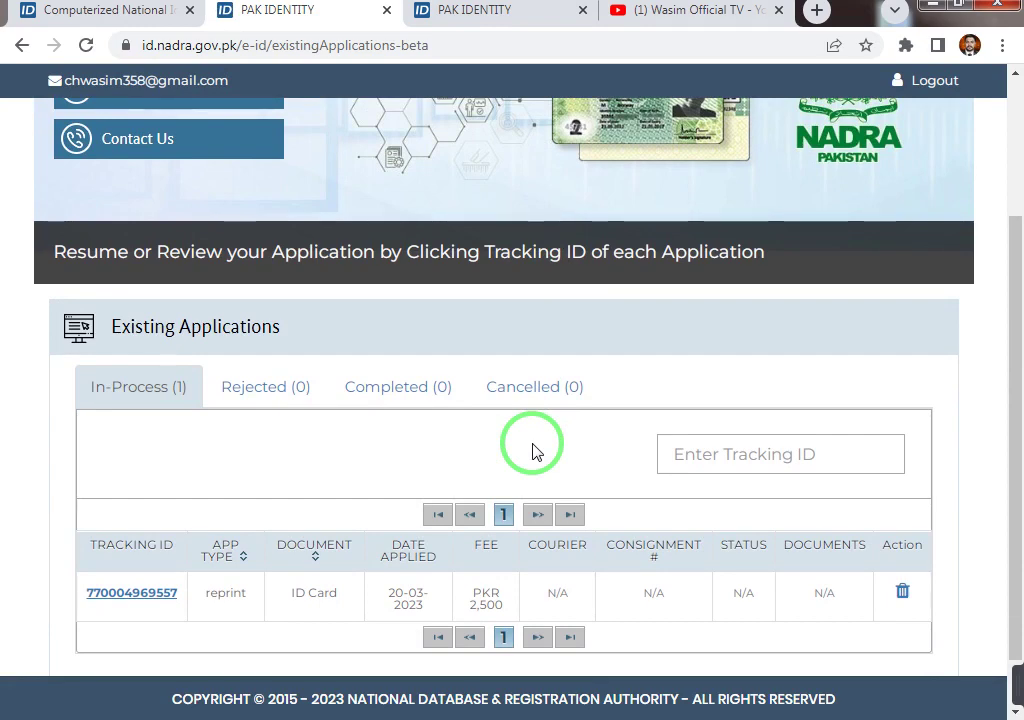
{"action": "left_click", "coordinate": [902, 591]}
{"action": "left_click", "coordinate": [592, 455]}
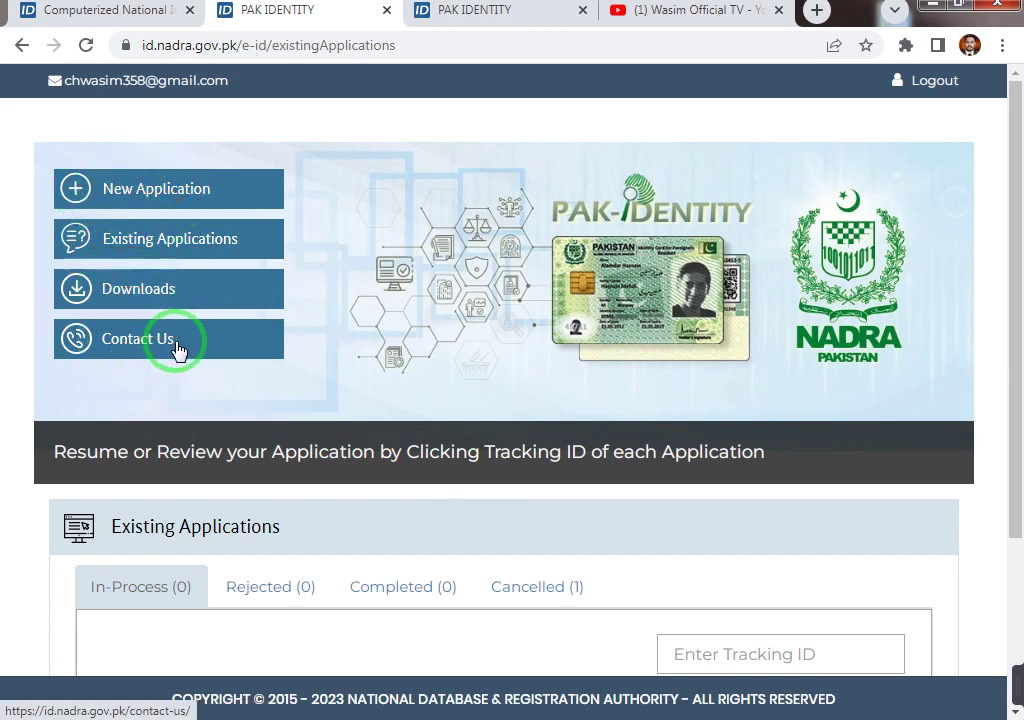
Step: Close the extra PAK IDENTITY tab, open the Downloads page and return to the Existing Applications page
{"action": "left_click", "coordinate": [583, 10]}
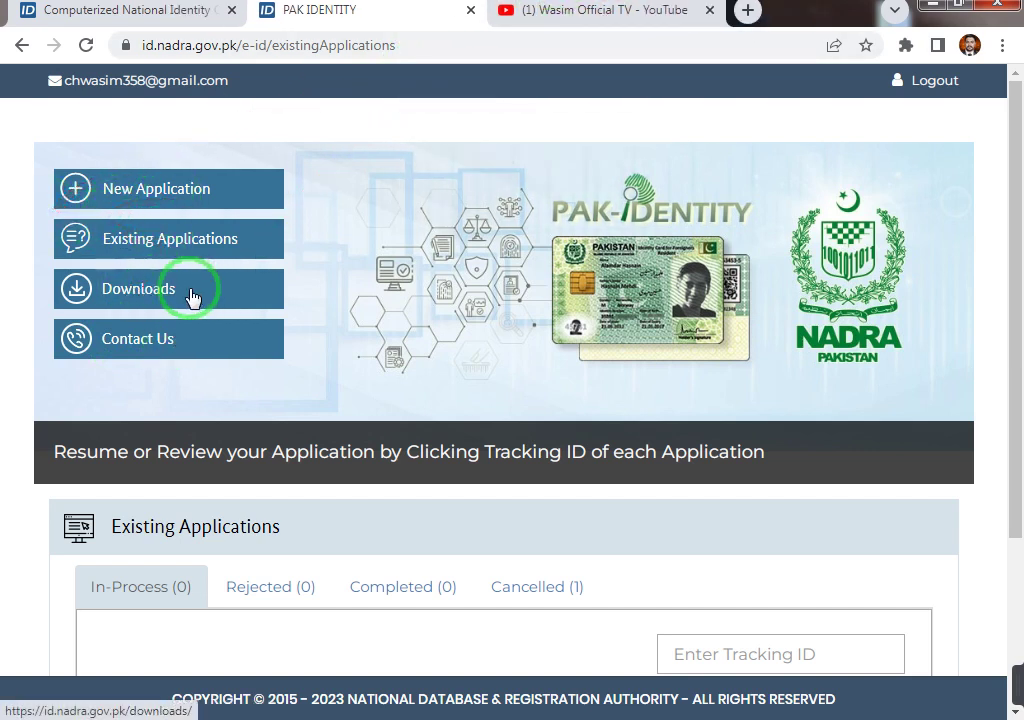
{"action": "left_click", "coordinate": [135, 290]}
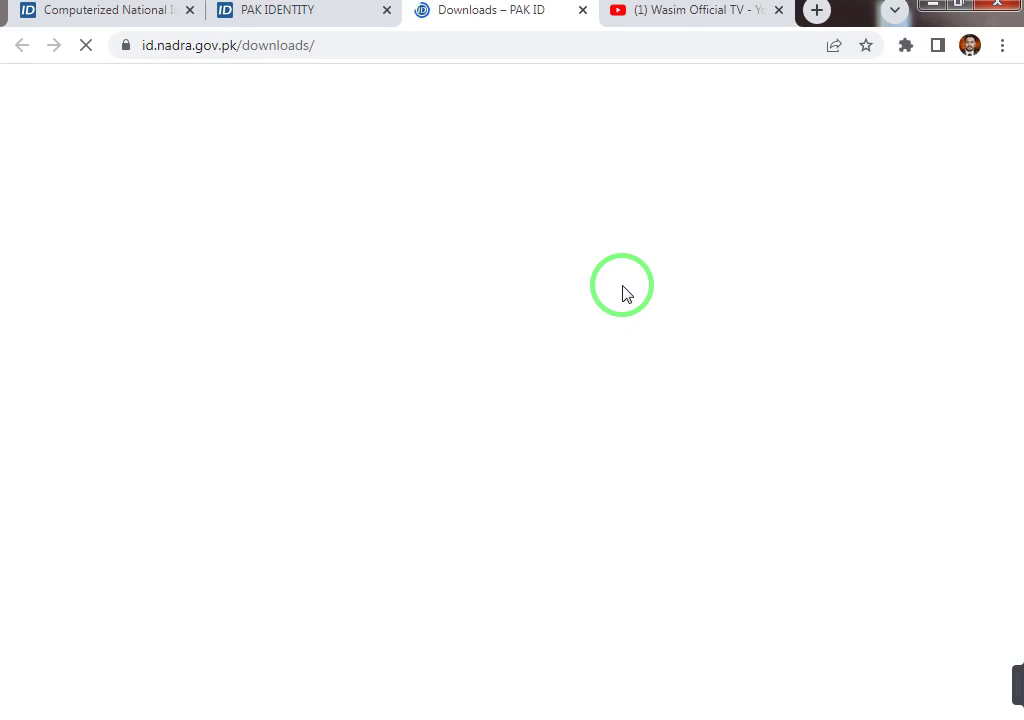
{"action": "left_click", "coordinate": [285, 18]}
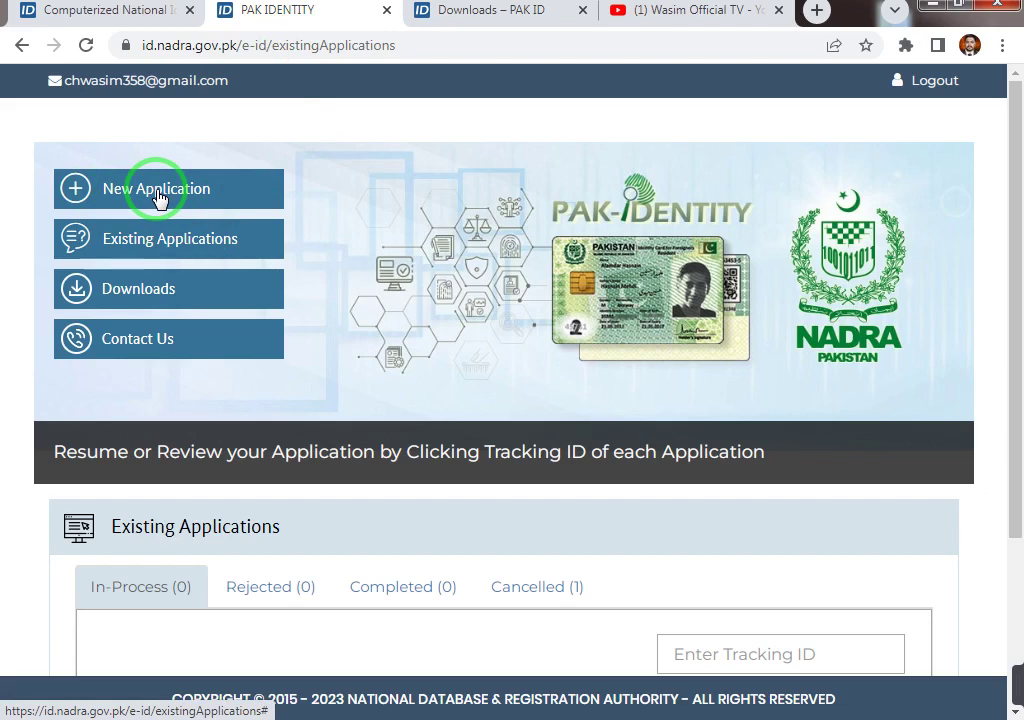
Step: Start a new application and choose Issuance of Identity Document (CNIC, NICOP, FRC, POC)
{"action": "scroll", "coordinate": [427, 342], "scroll_direction": "down", "scroll_amount": 2}
{"action": "scroll", "coordinate": [427, 342], "scroll_direction": "down", "scroll_amount": 1}
{"action": "scroll", "coordinate": [427, 342], "scroll_direction": "up", "scroll_amount": 3}
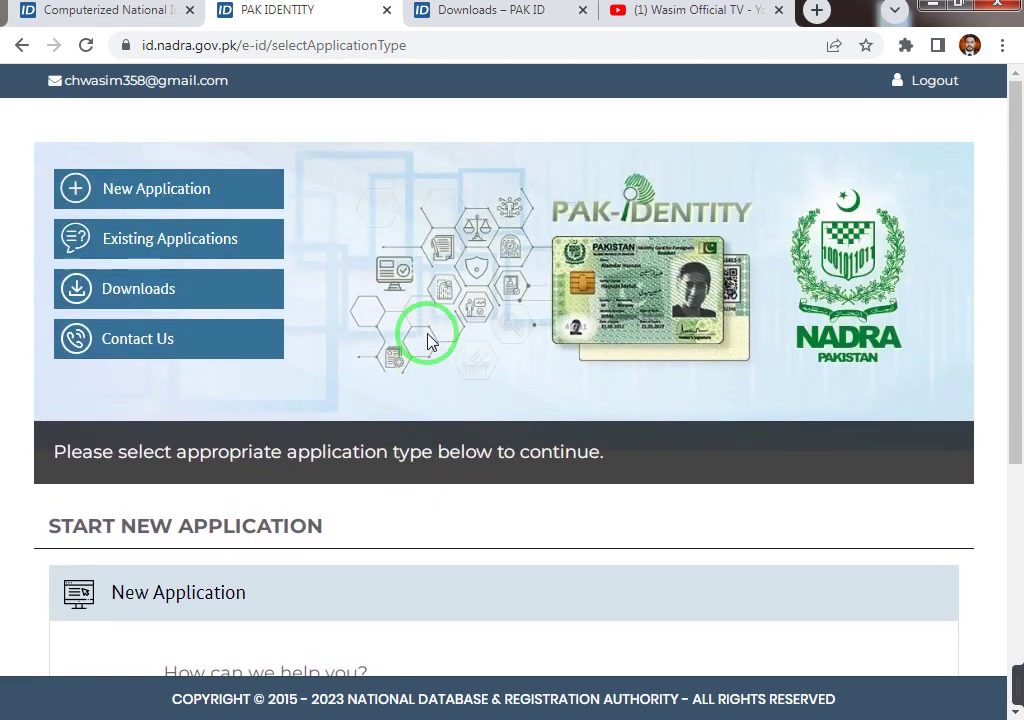
{"action": "scroll", "coordinate": [427, 342], "scroll_direction": "down", "scroll_amount": 2}
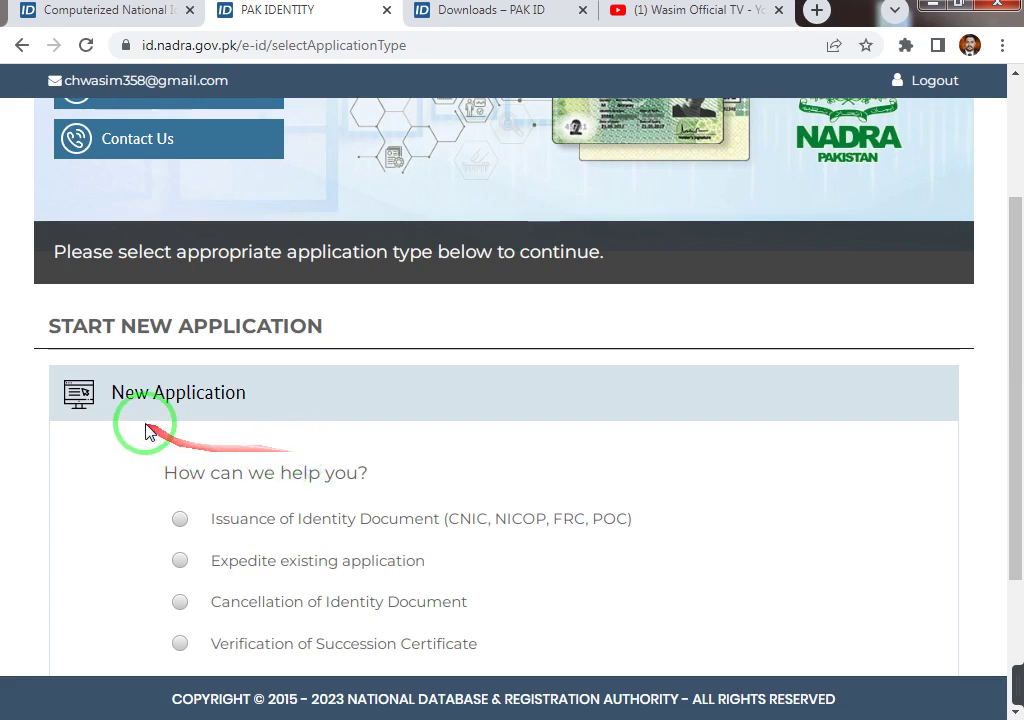
{"action": "scroll", "coordinate": [147, 420], "scroll_direction": "down", "scroll_amount": 1}
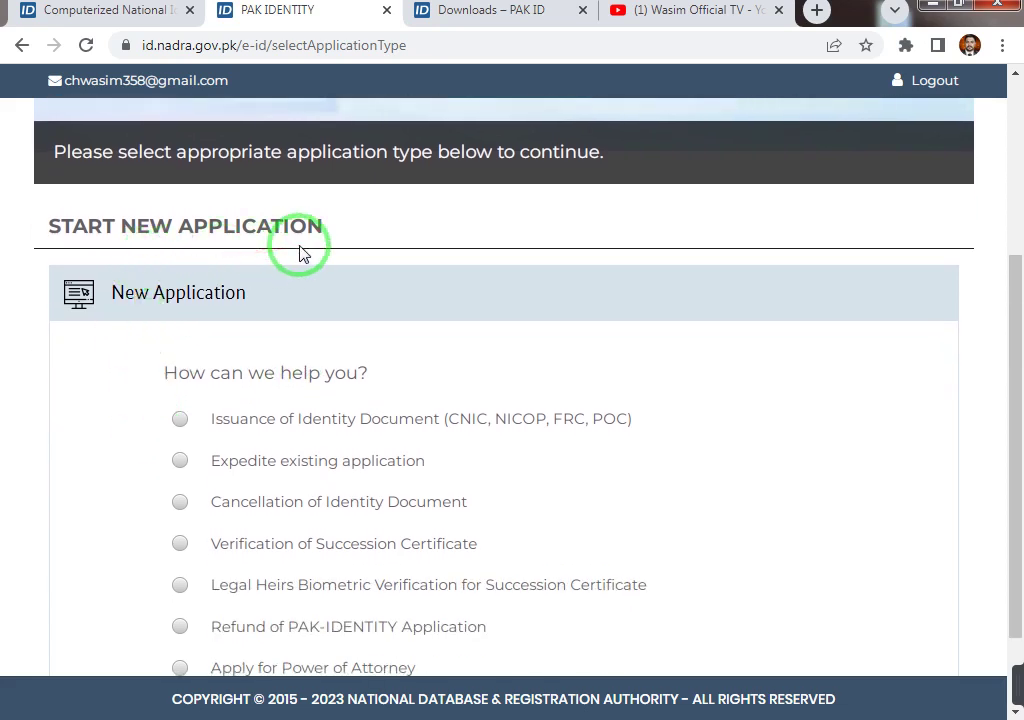
{"action": "scroll", "coordinate": [368, 315], "scroll_direction": "down", "scroll_amount": 1}
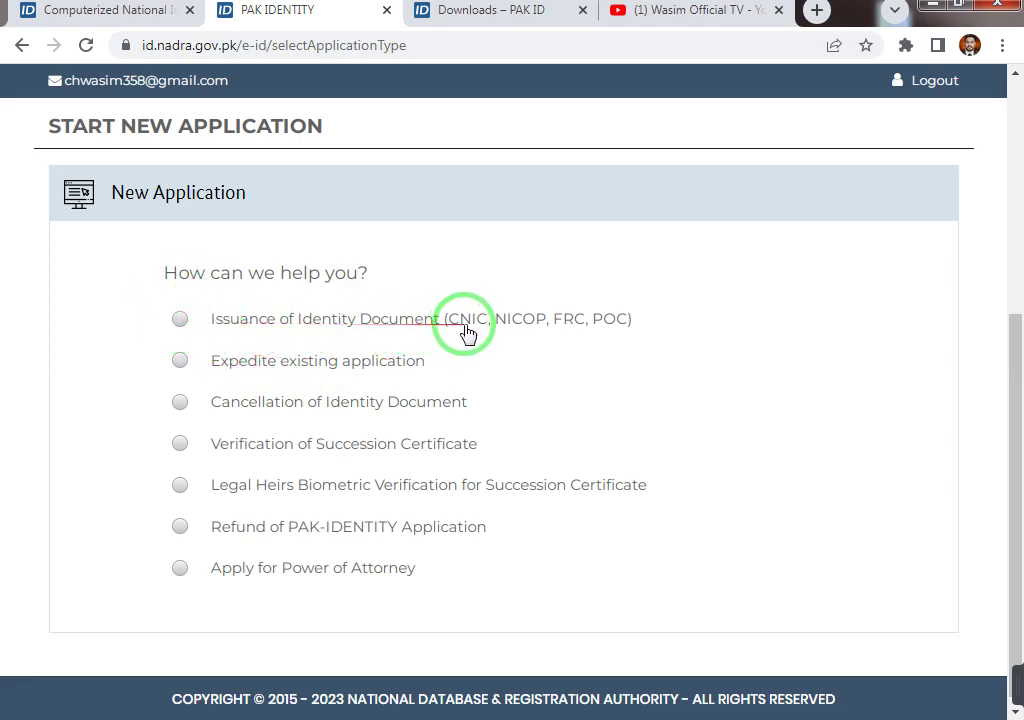
{"action": "left_click", "coordinate": [180, 319]}
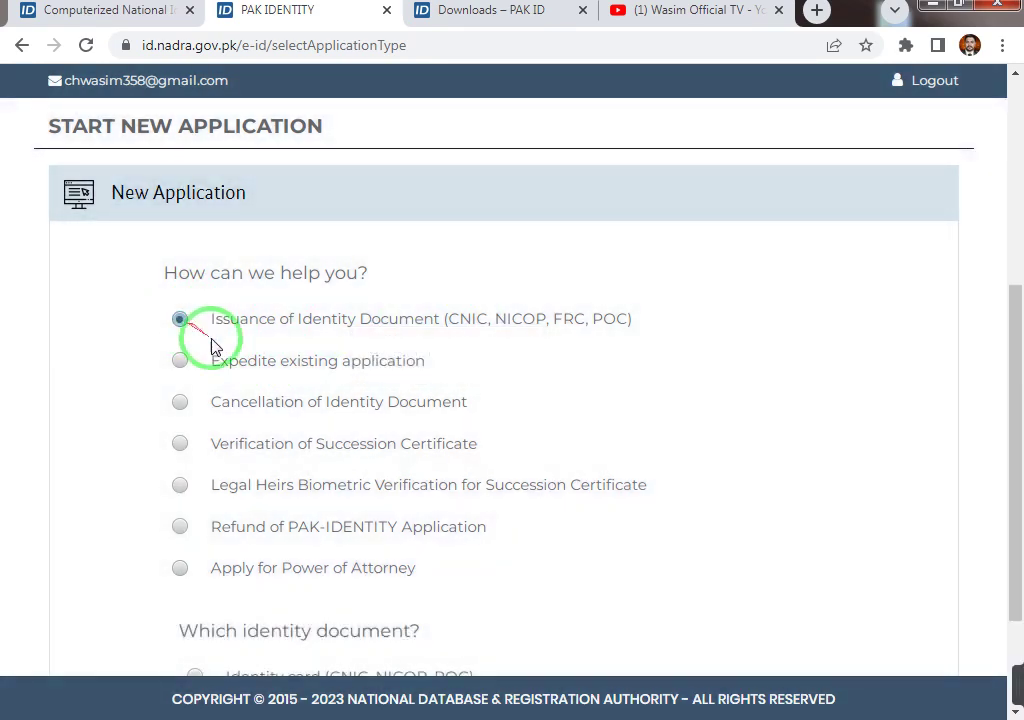
Step: Choose Identity card (CNIC, NICOP, POC) as the document and the national ID Card for Pakistanis residing in Pakistan as its type
{"action": "scroll", "coordinate": [333, 397], "scroll_direction": "down", "scroll_amount": 2}
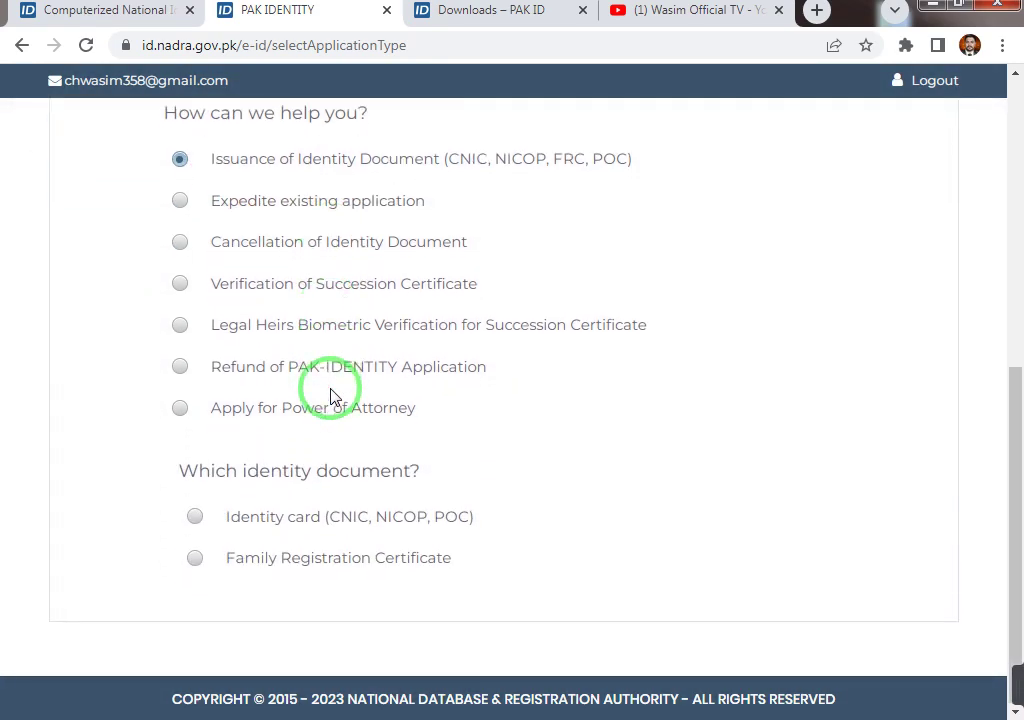
{"action": "left_click_drag", "start_coordinate": [178, 481], "coordinate": [441, 484]}
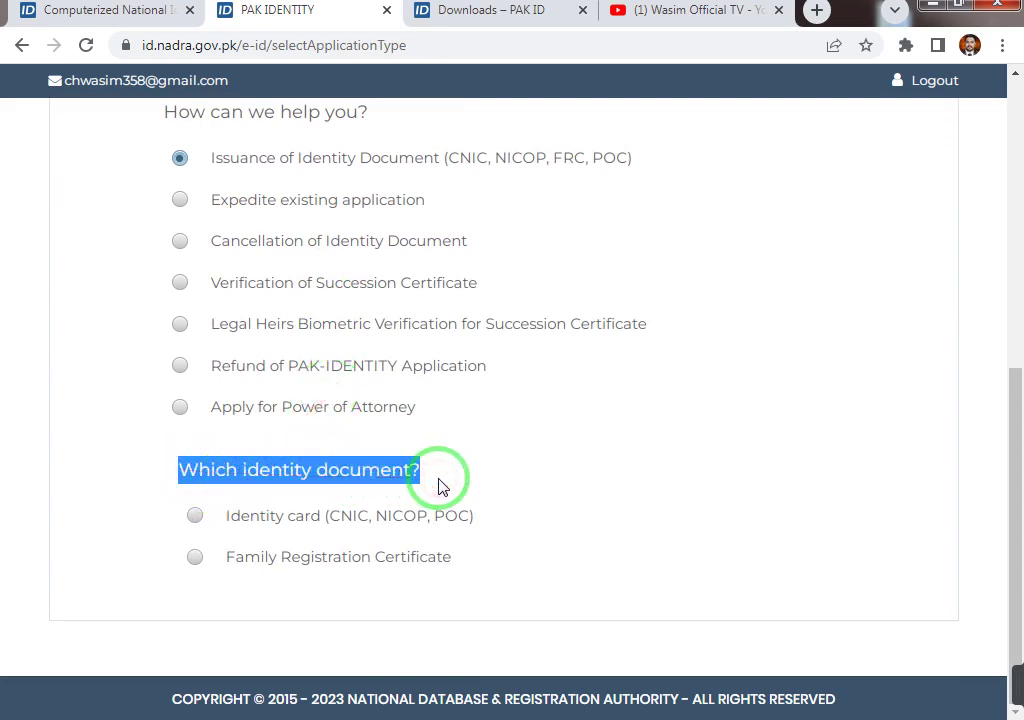
{"action": "left_click", "coordinate": [441, 484]}
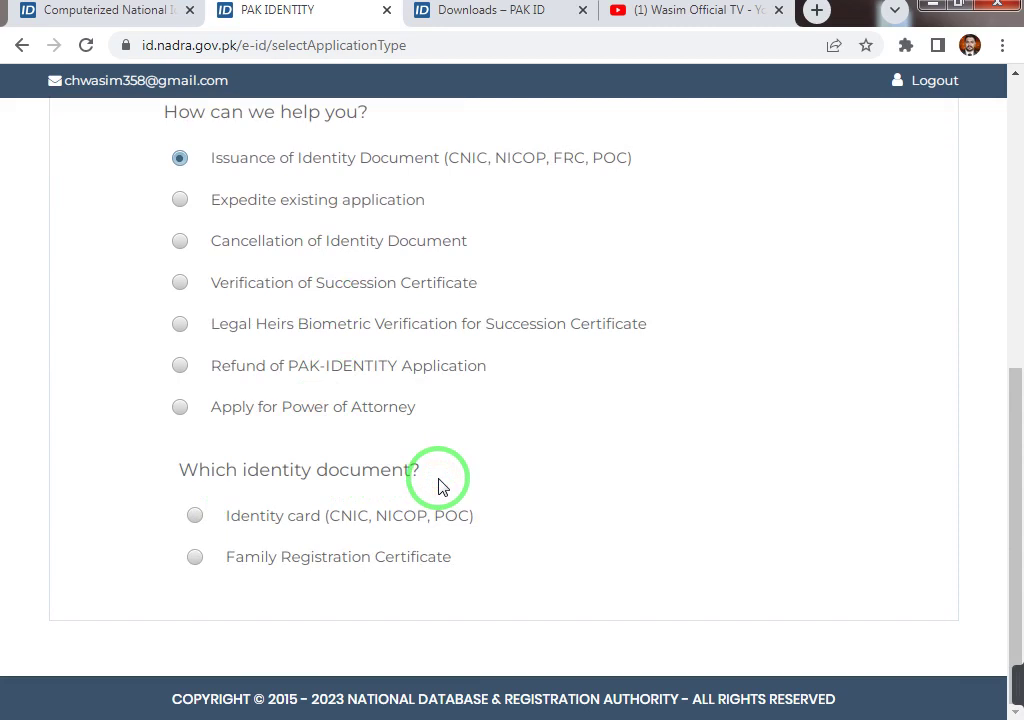
{"action": "left_click", "coordinate": [195, 517]}
{"action": "scroll", "coordinate": [195, 525], "scroll_direction": "down", "scroll_amount": 2}
{"action": "scroll", "coordinate": [195, 525], "scroll_direction": "down", "scroll_amount": 1}
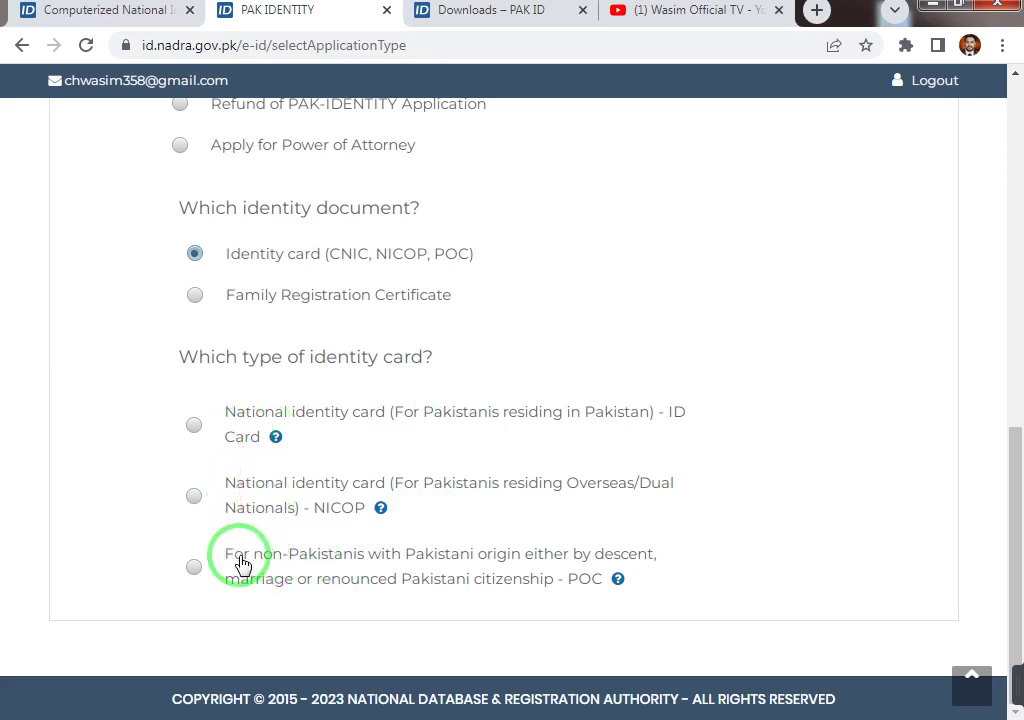
{"action": "left_click", "coordinate": [195, 428]}
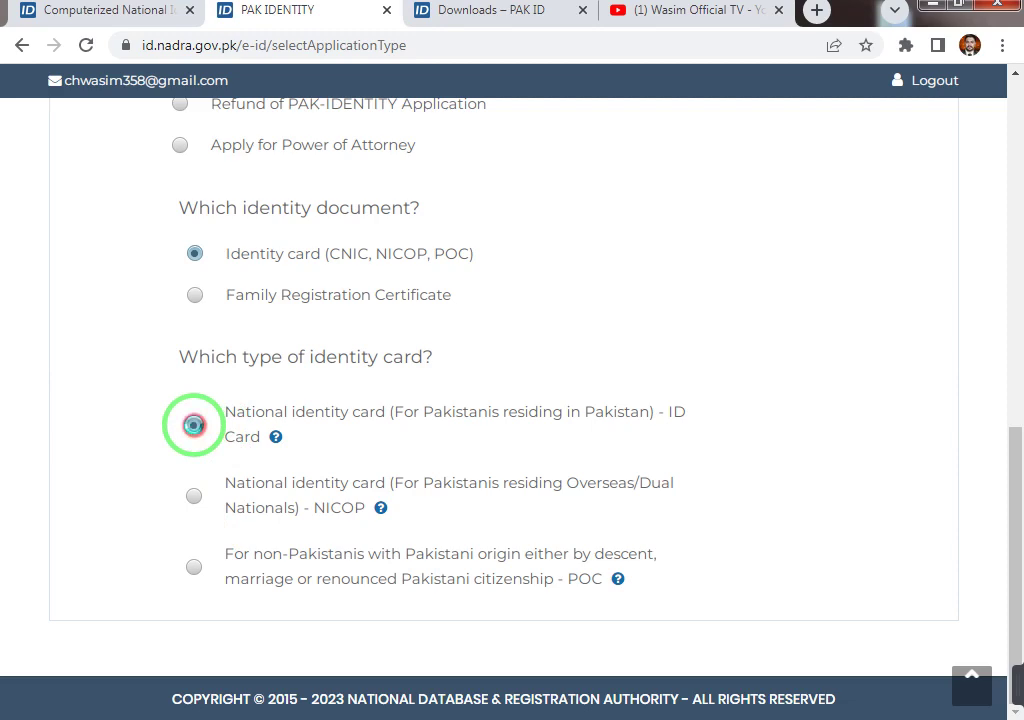
Step: Compare the Yes and No answers to the question about already having an identity document issued by NADRA
{"action": "scroll", "coordinate": [300, 455], "scroll_direction": "down", "scroll_amount": 2}
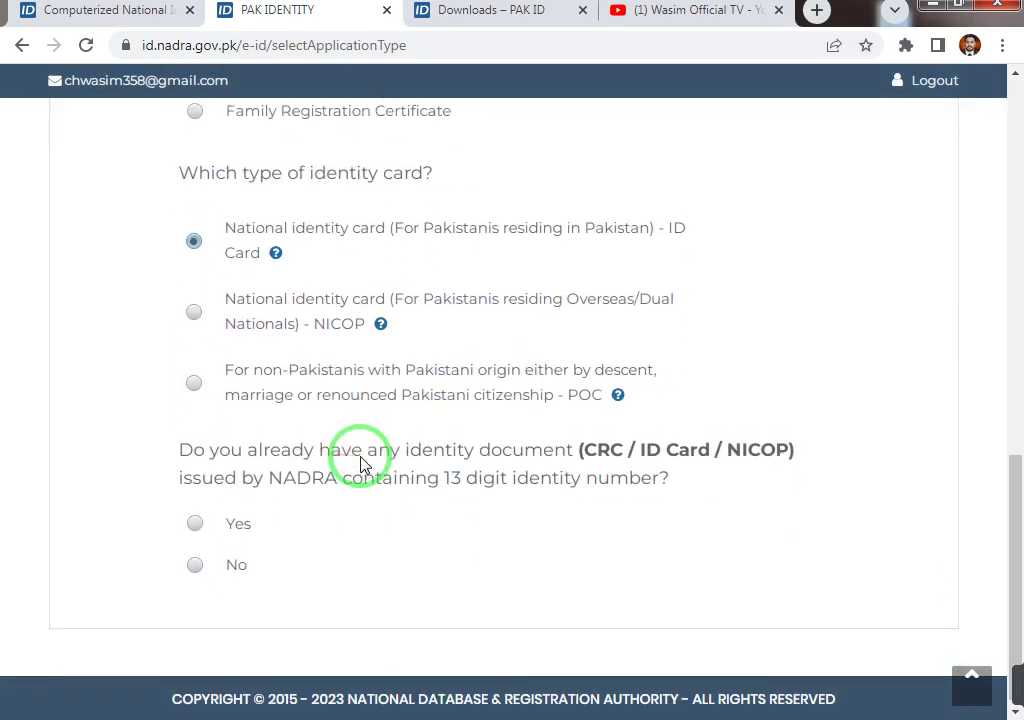
{"action": "left_click", "coordinate": [196, 517]}
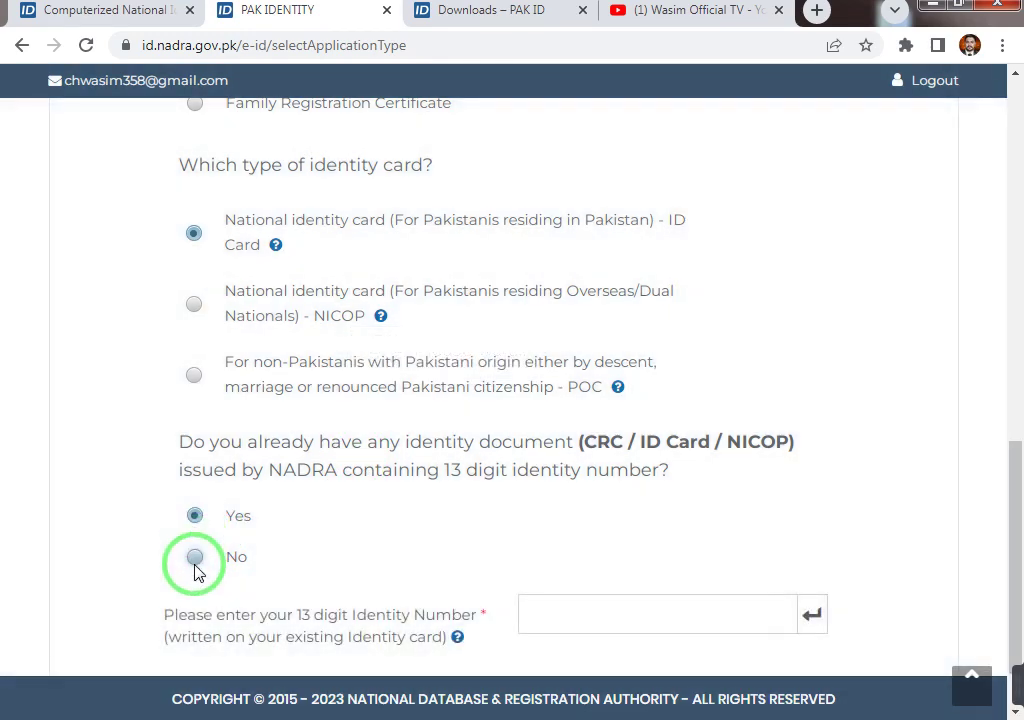
{"action": "left_click", "coordinate": [196, 566]}
{"action": "scroll", "coordinate": [198, 566], "scroll_direction": "down", "scroll_amount": 2}
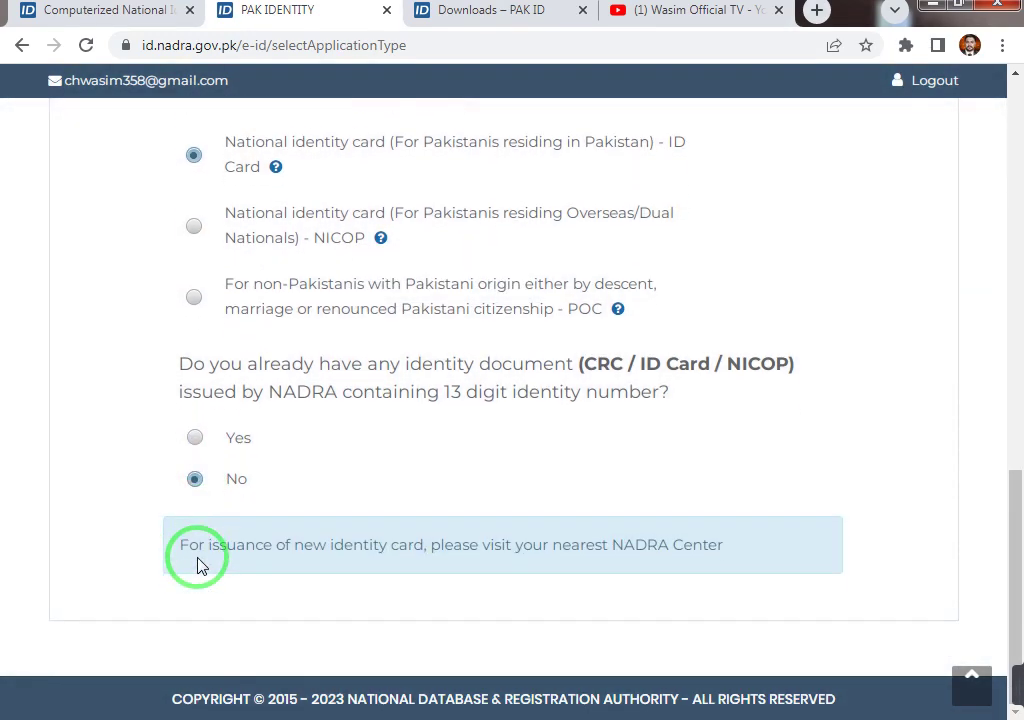
{"action": "left_click", "coordinate": [196, 437]}
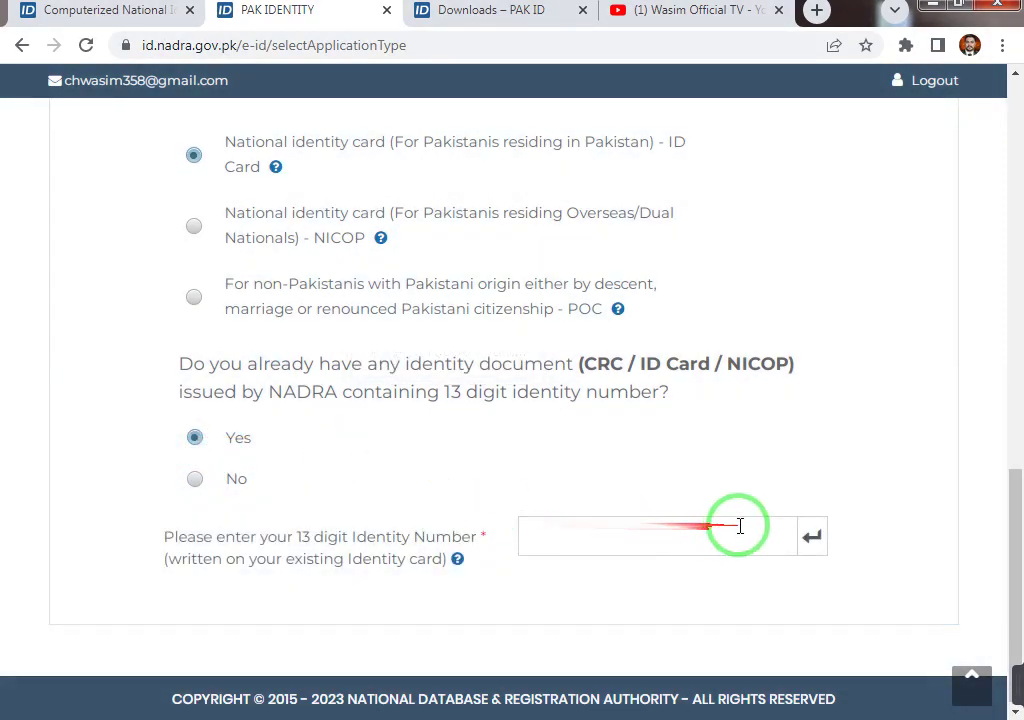
{"action": "left_click", "coordinate": [688, 537]}
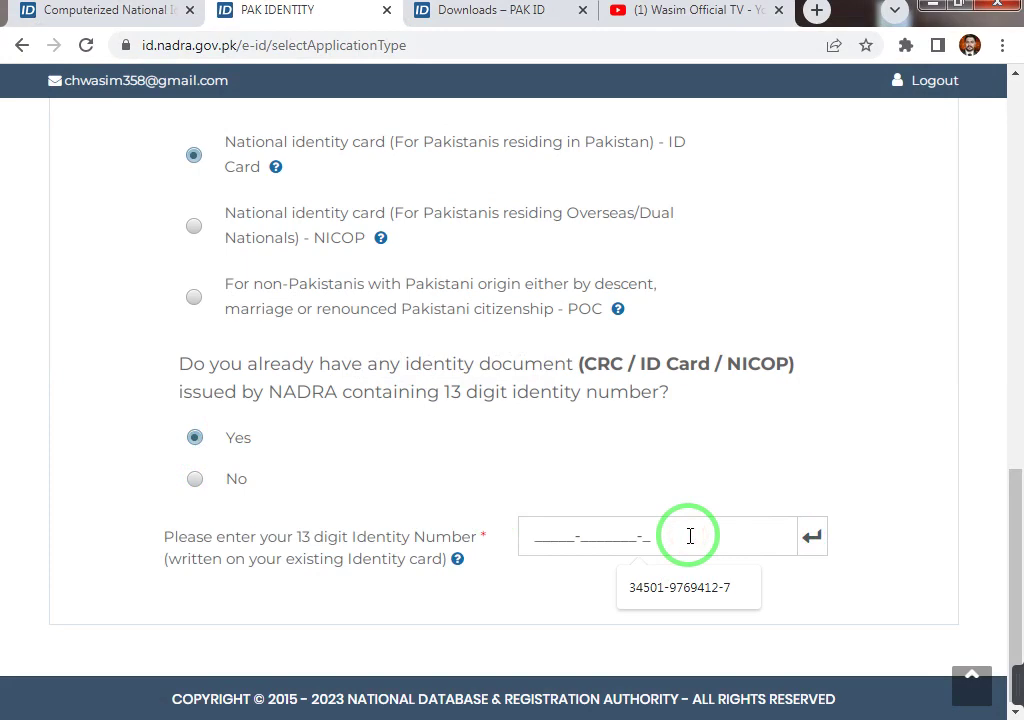
{"action": "key", "text": "shift+Tab"}
{"action": "key", "text": "Down"}
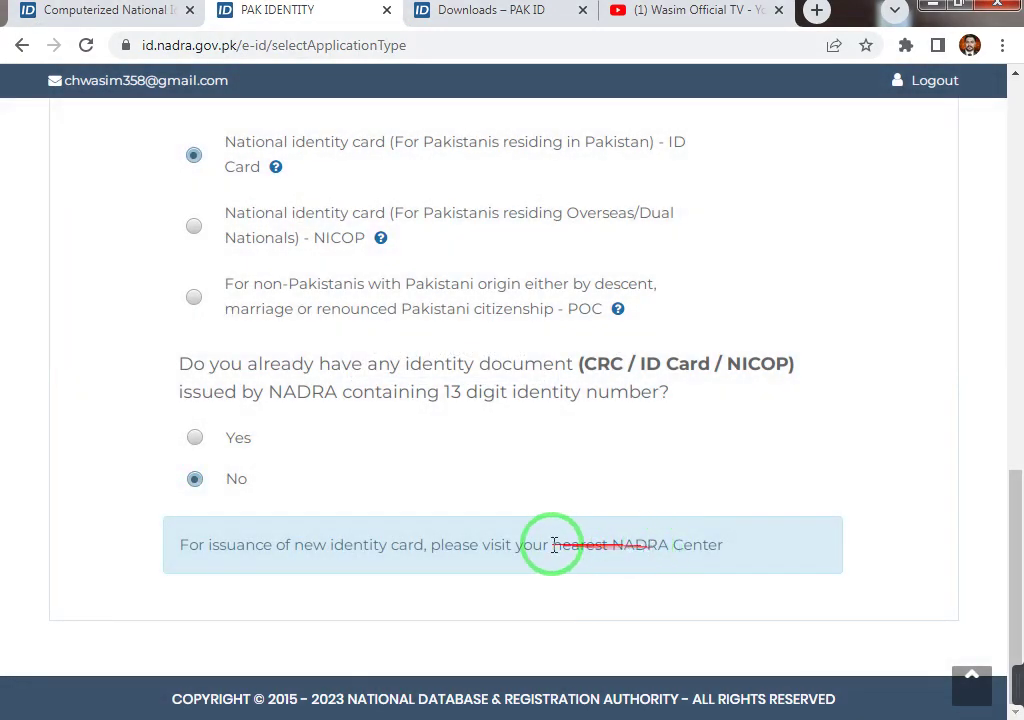
Step: Answer Yes to already having an identity document, fill in the 13 digit identity number and verify it
{"action": "left_click", "coordinate": [194, 437]}
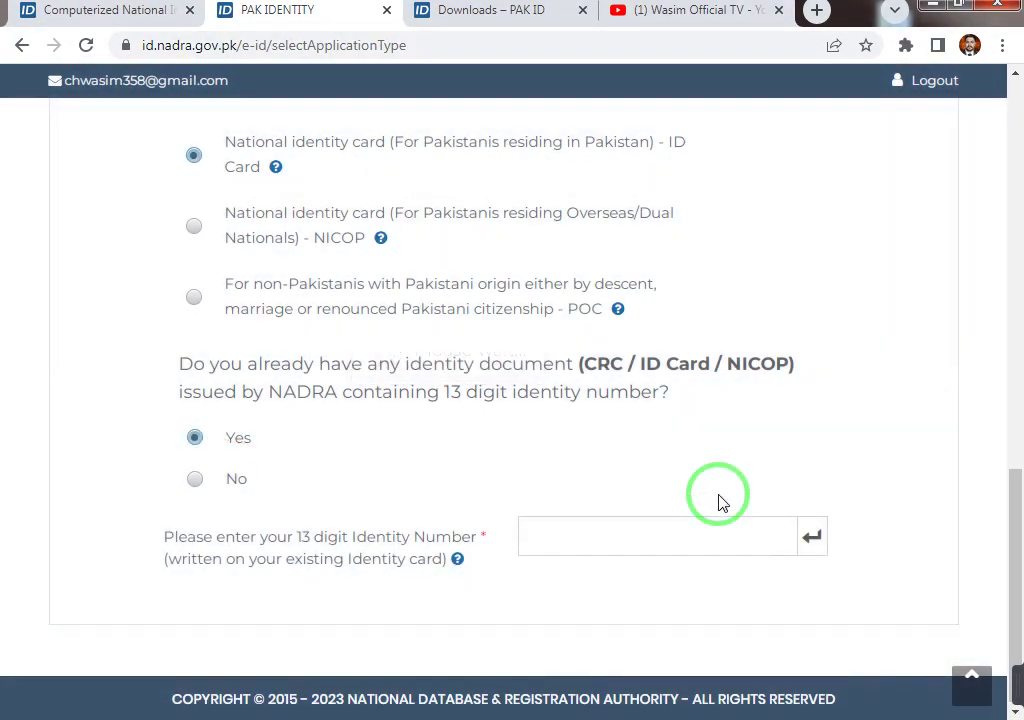
{"action": "left_click", "coordinate": [546, 533]}
{"action": "left_click", "coordinate": [713, 578]}
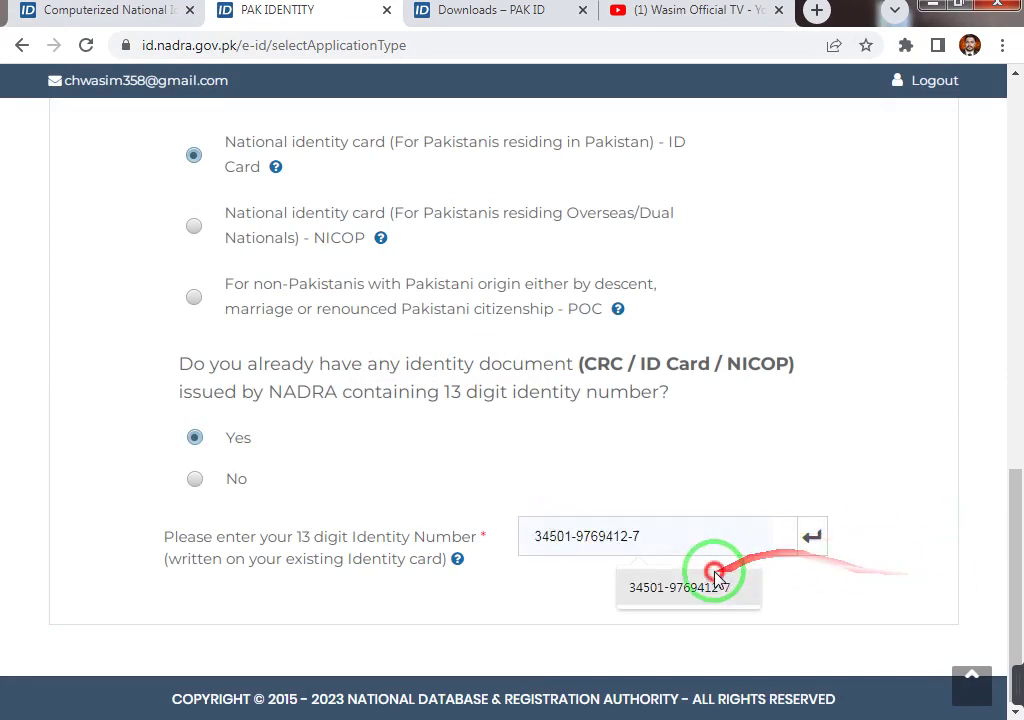
{"action": "left_click", "coordinate": [815, 541]}
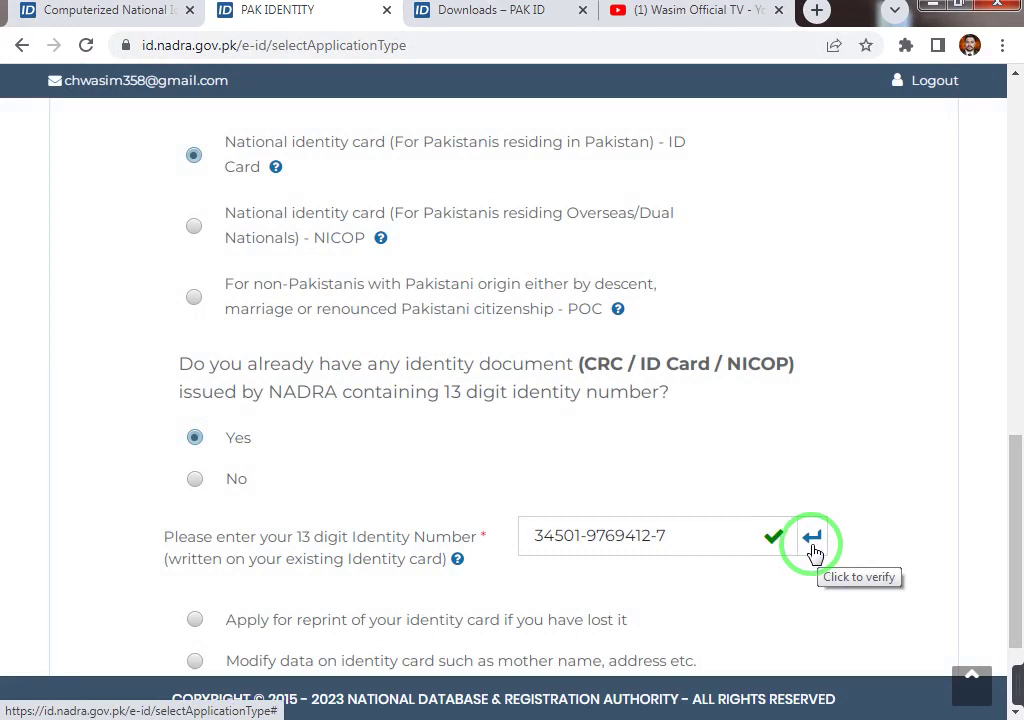
Step: Try the modify data, update information and reprint options in turn to compare the notice shown for each
{"action": "scroll", "coordinate": [812, 548], "scroll_direction": "down", "scroll_amount": 2}
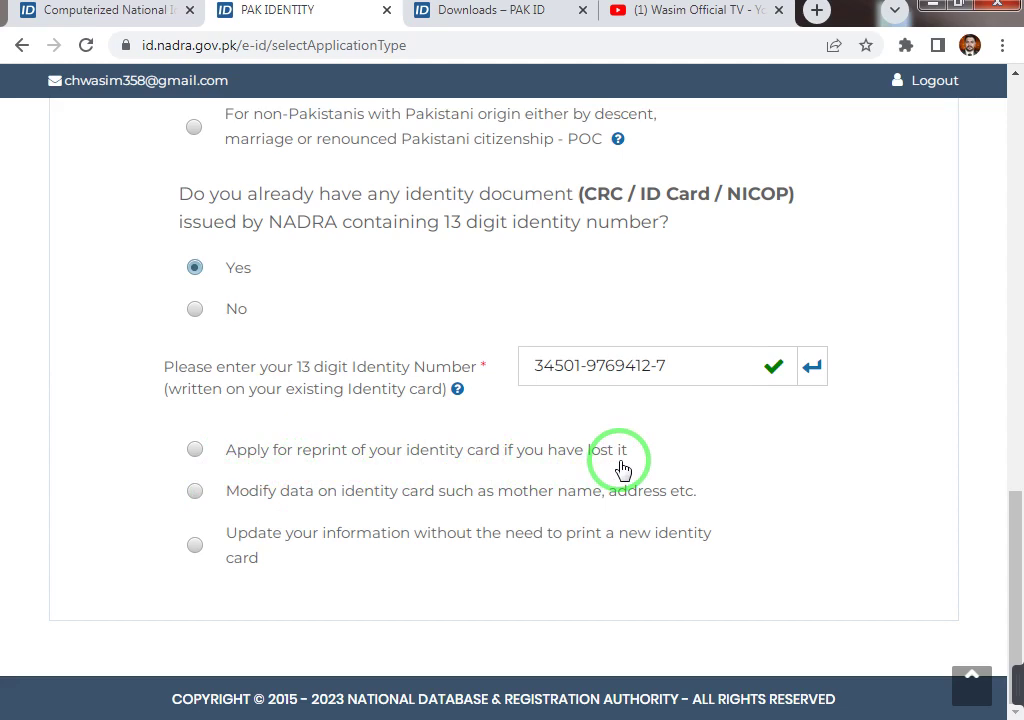
{"action": "left_click", "coordinate": [199, 491]}
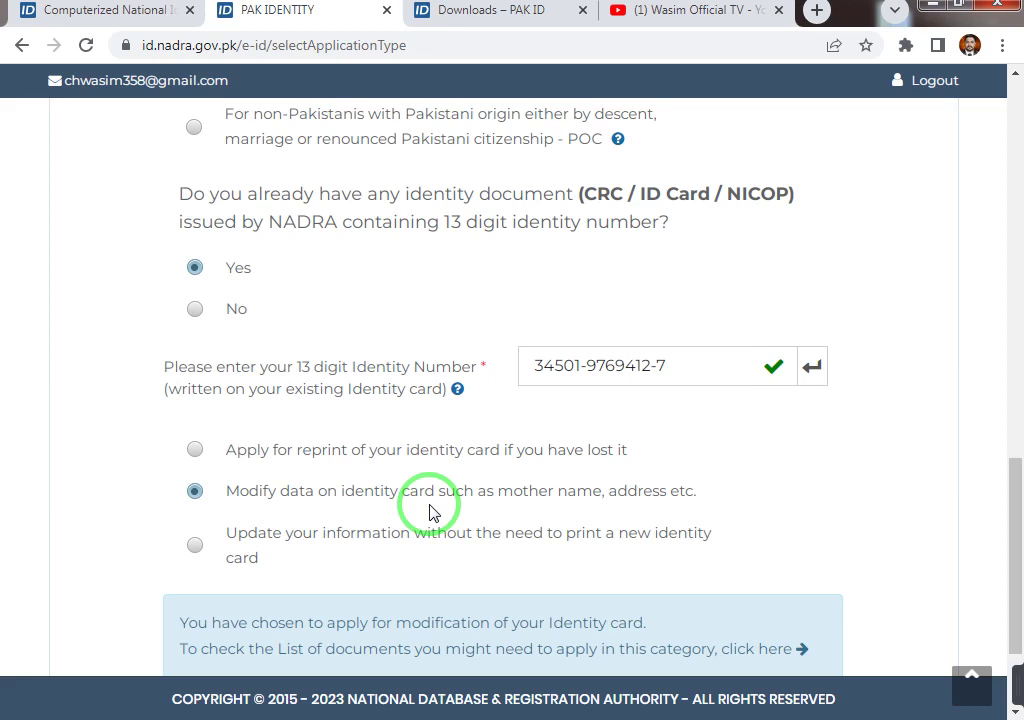
{"action": "left_click", "coordinate": [430, 512]}
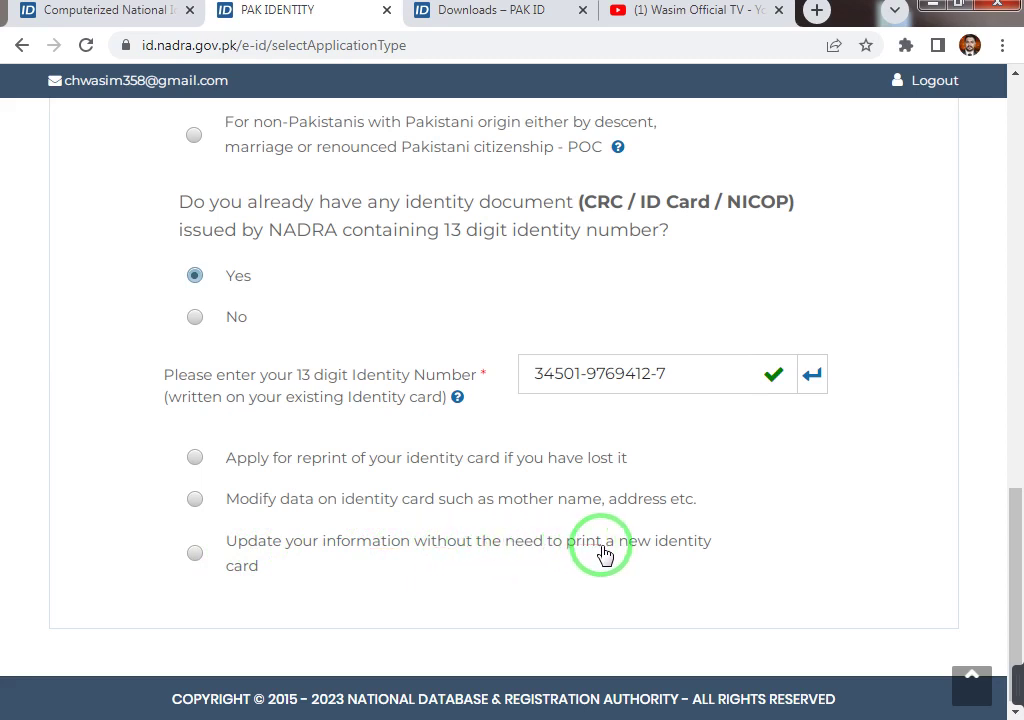
{"action": "left_click", "coordinate": [197, 558]}
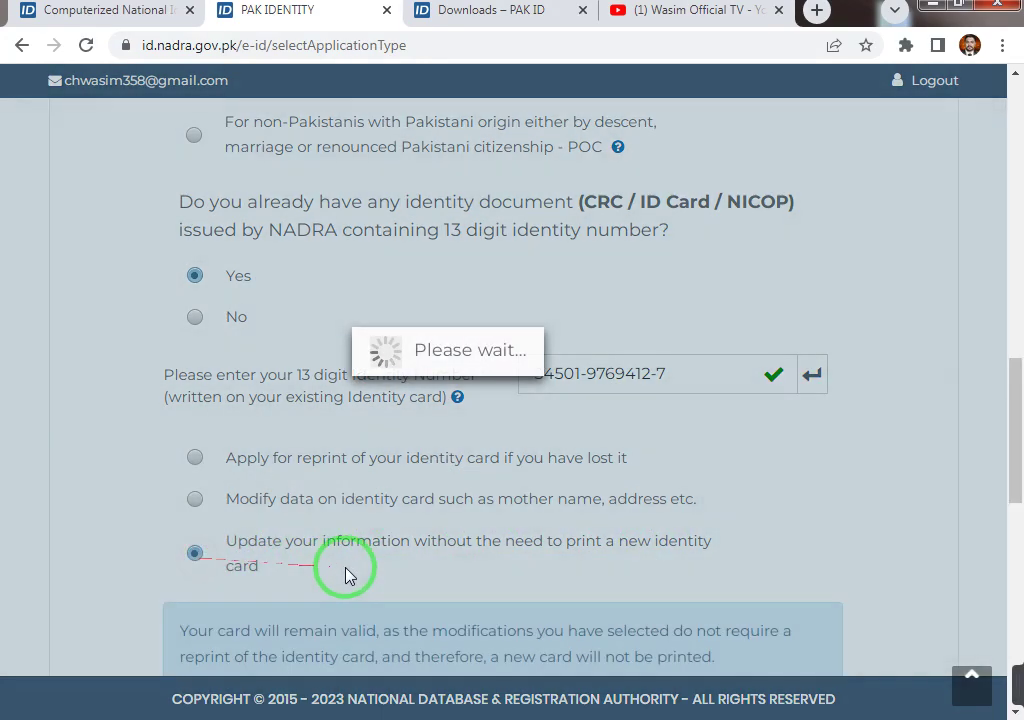
{"action": "scroll", "coordinate": [360, 578], "scroll_direction": "down", "scroll_amount": 3}
{"action": "scroll", "coordinate": [362, 578], "scroll_direction": "up", "scroll_amount": 2}
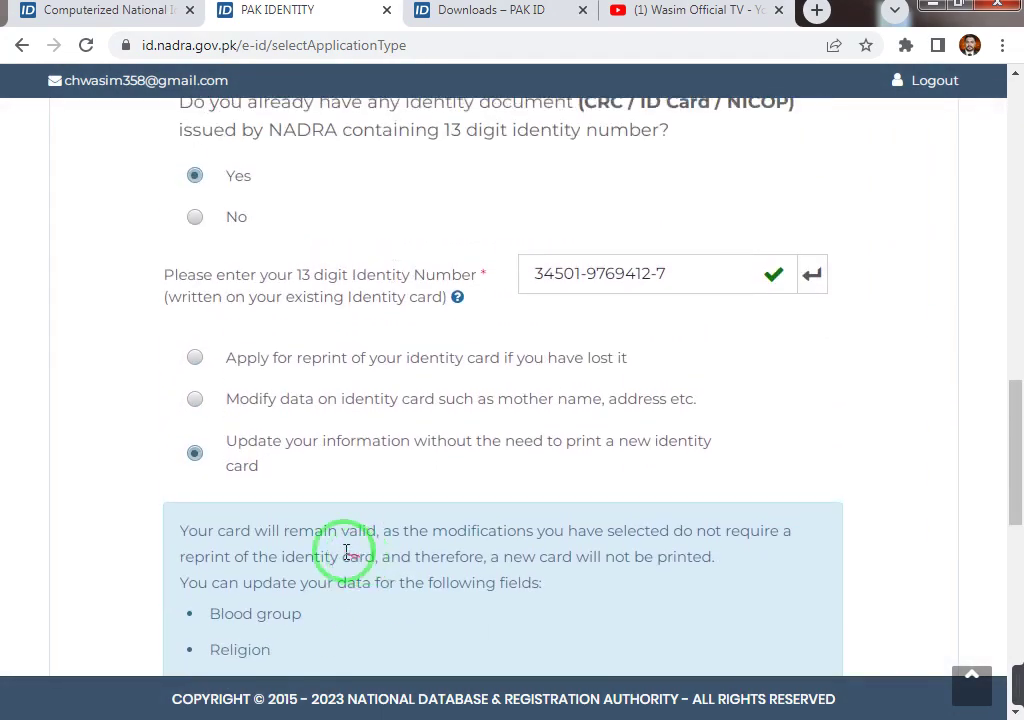
{"action": "left_click", "coordinate": [194, 358]}
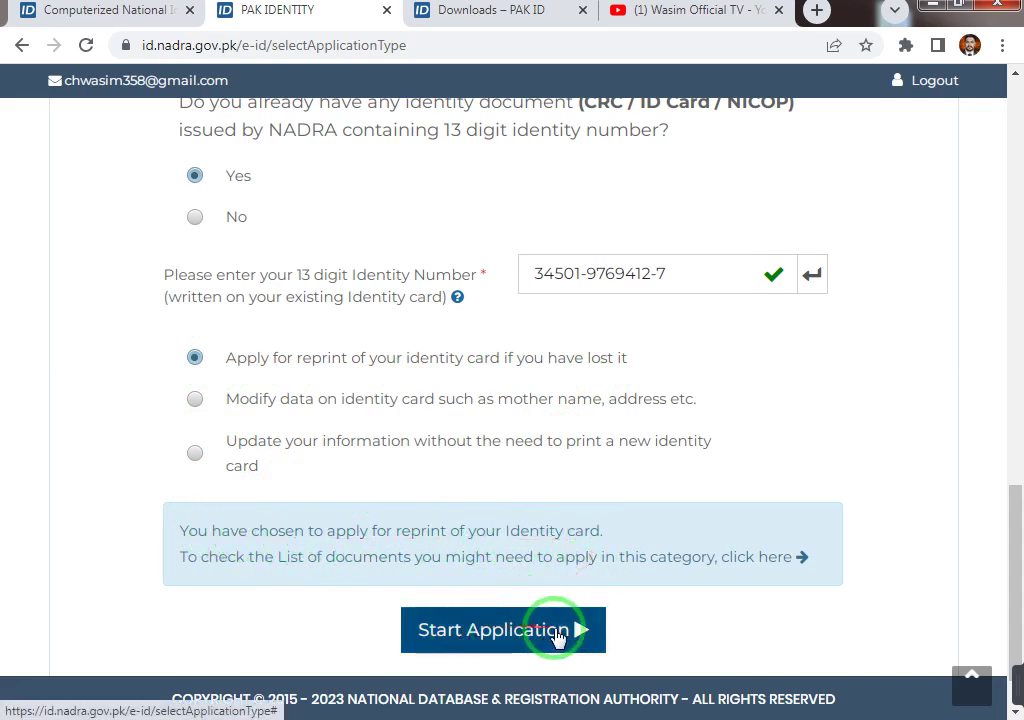
{"action": "left_click", "coordinate": [195, 398]}
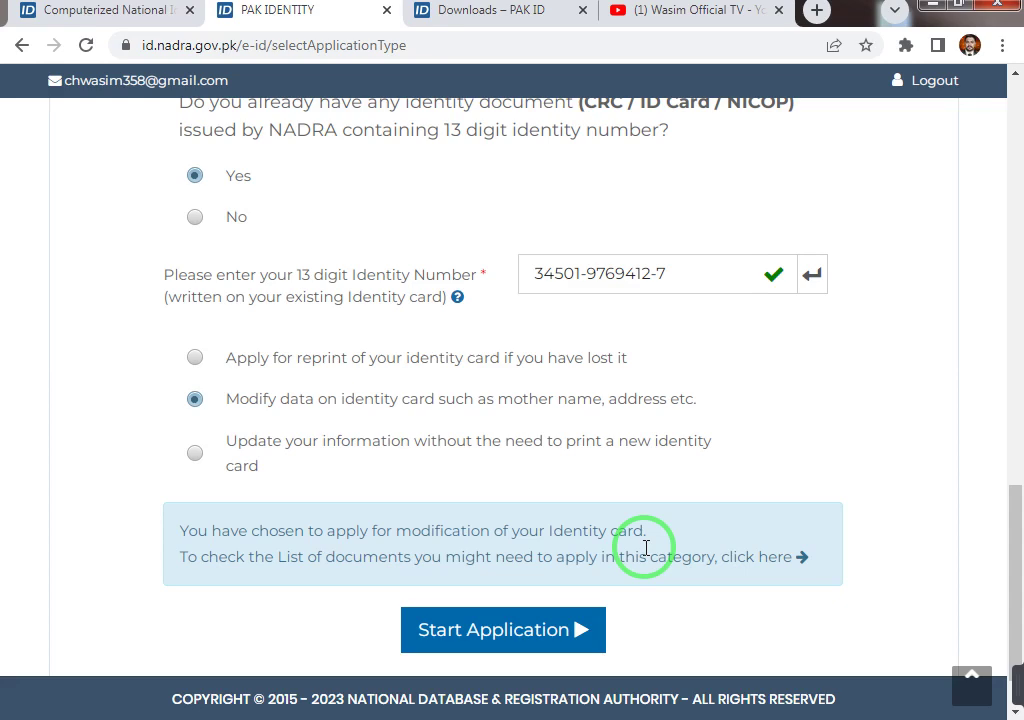
Step: Review the fields that can be updated without printing a new card, and settle on applying for reprint of the identity card
{"action": "left_click", "coordinate": [195, 452]}
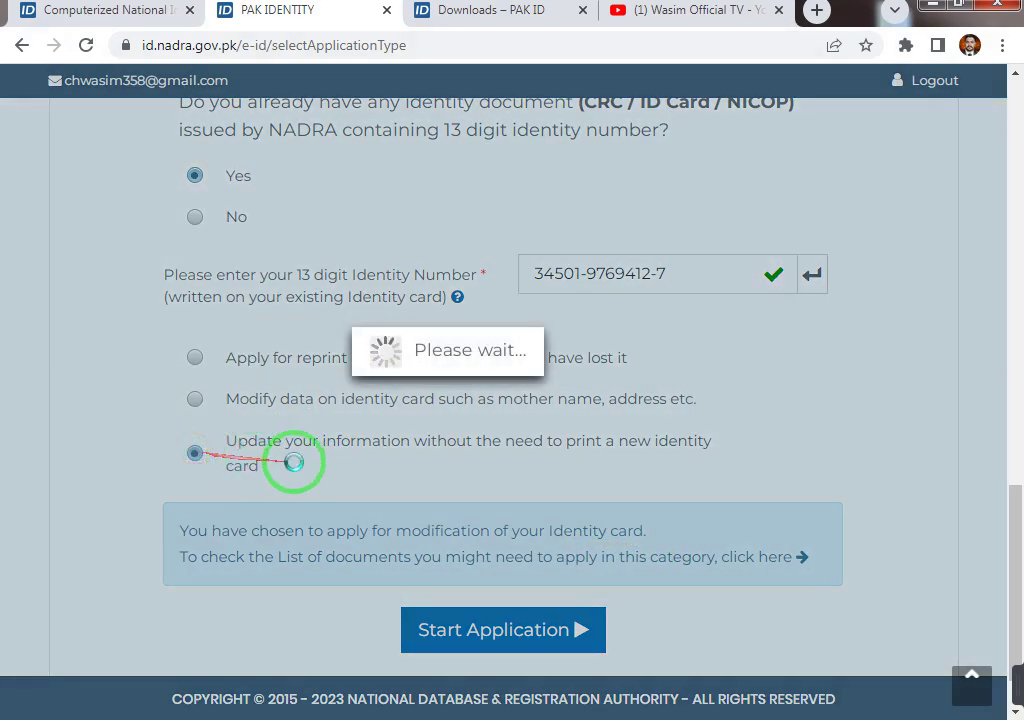
{"action": "scroll", "coordinate": [383, 528], "scroll_direction": "down", "scroll_amount": 3}
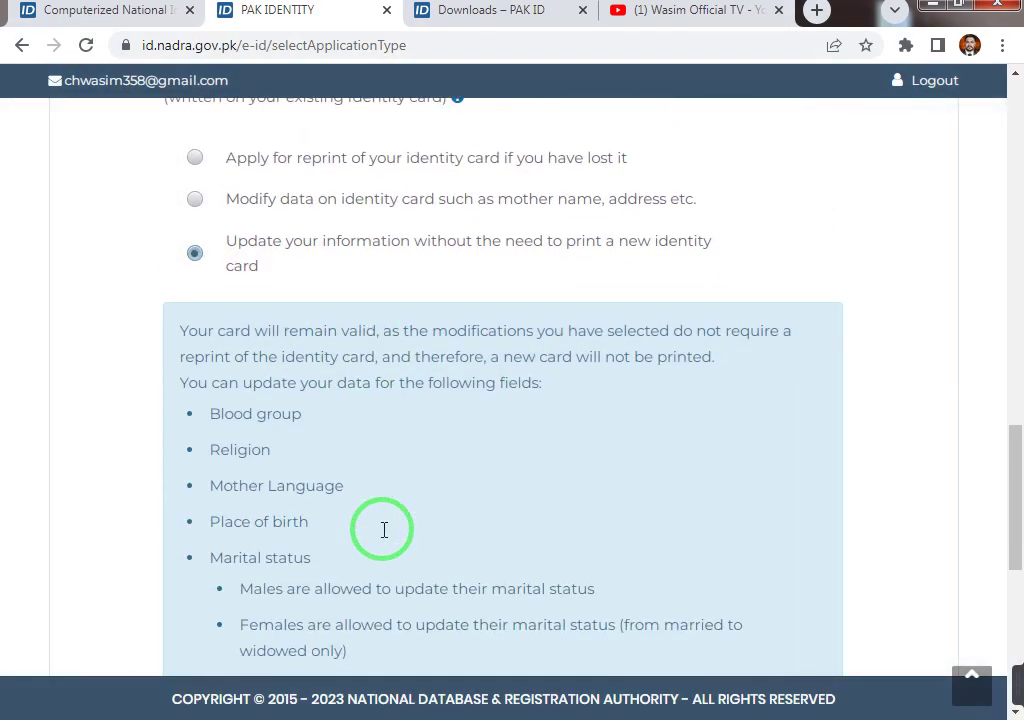
{"action": "scroll", "coordinate": [385, 530], "scroll_direction": "down", "scroll_amount": 5}
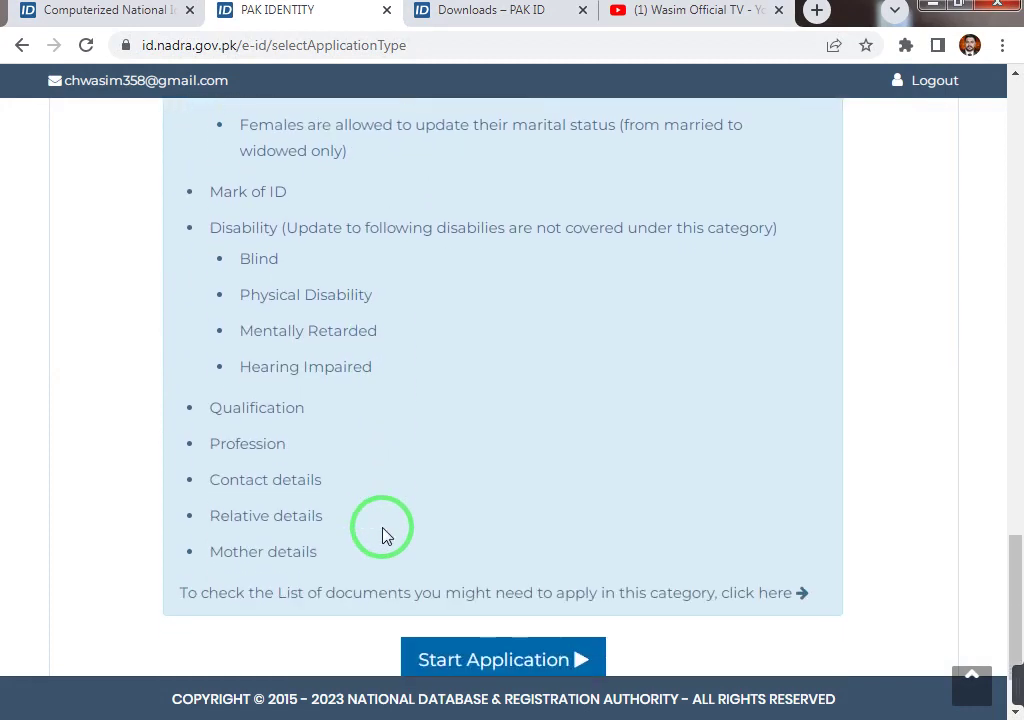
{"action": "scroll", "coordinate": [383, 530], "scroll_direction": "up", "scroll_amount": 6}
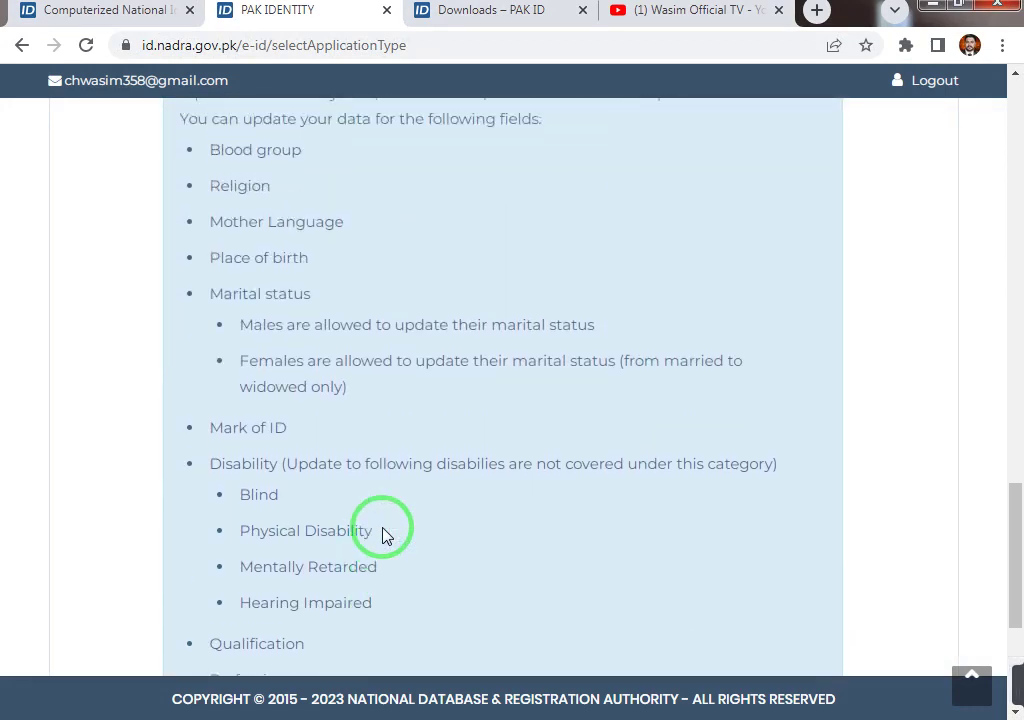
{"action": "scroll", "coordinate": [384, 533], "scroll_direction": "up", "scroll_amount": 1}
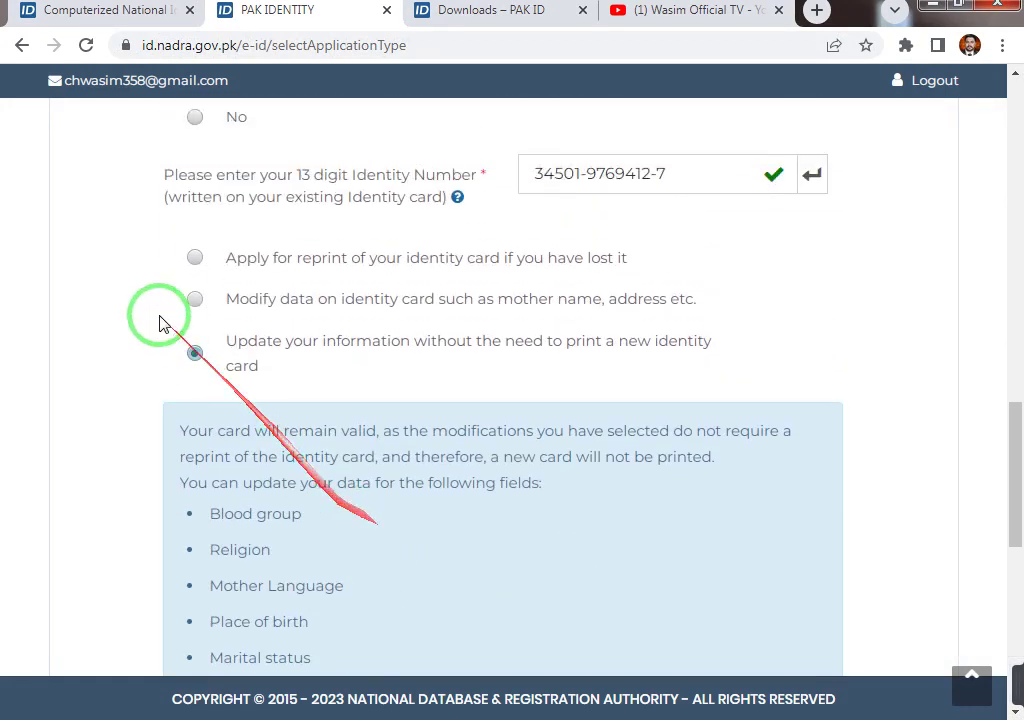
{"action": "left_click", "coordinate": [196, 259]}
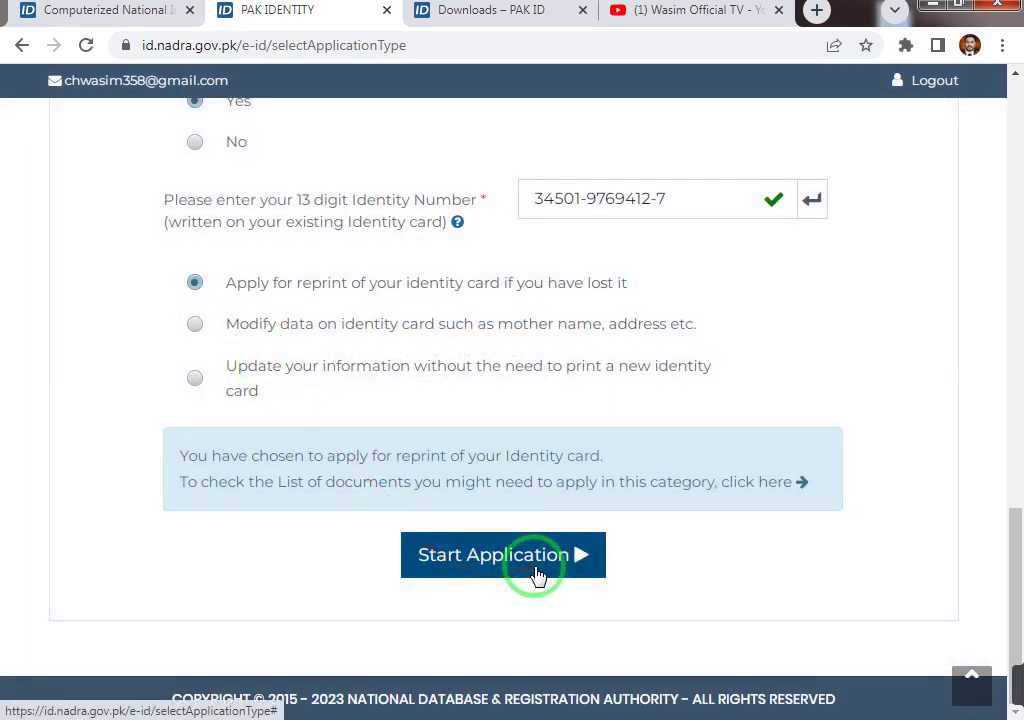
Step: Start the identity card reprint application and find its application processing priority choices
{"action": "left_click", "coordinate": [476, 572]}
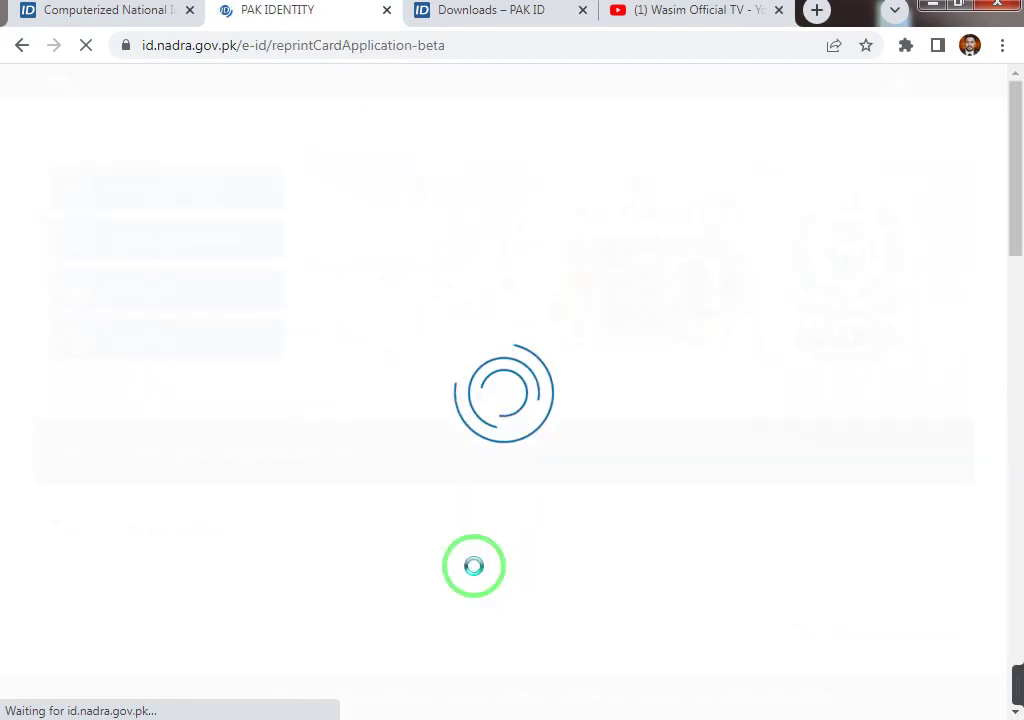
{"action": "scroll", "coordinate": [474, 566], "scroll_direction": "down", "scroll_amount": 4}
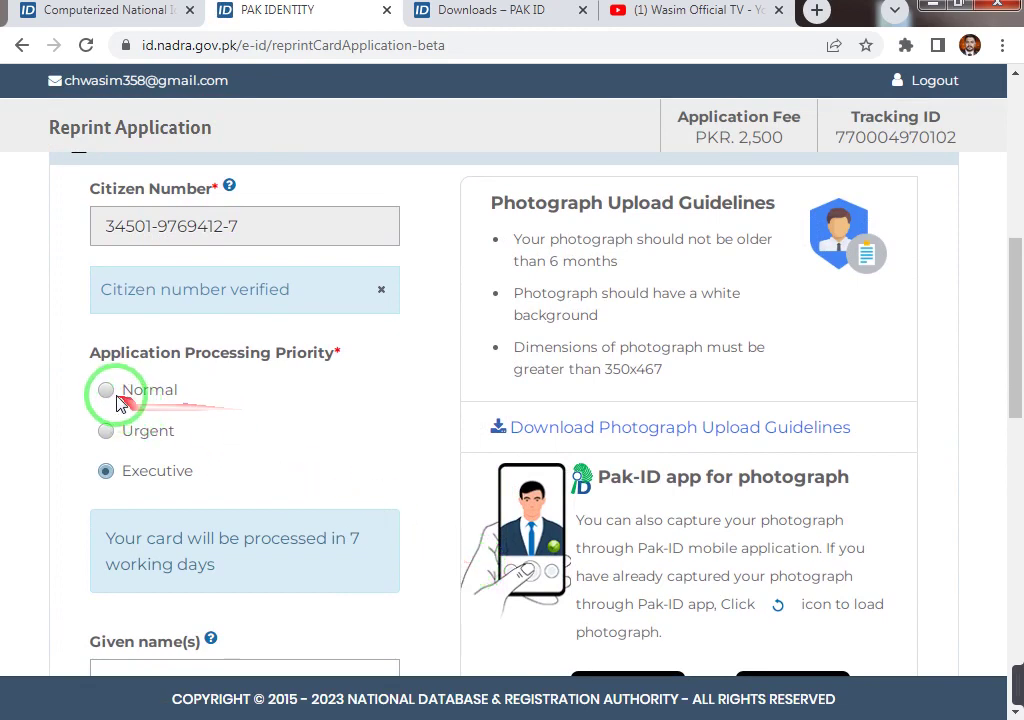
{"action": "left_click_drag", "start_coordinate": [91, 360], "coordinate": [366, 356]}
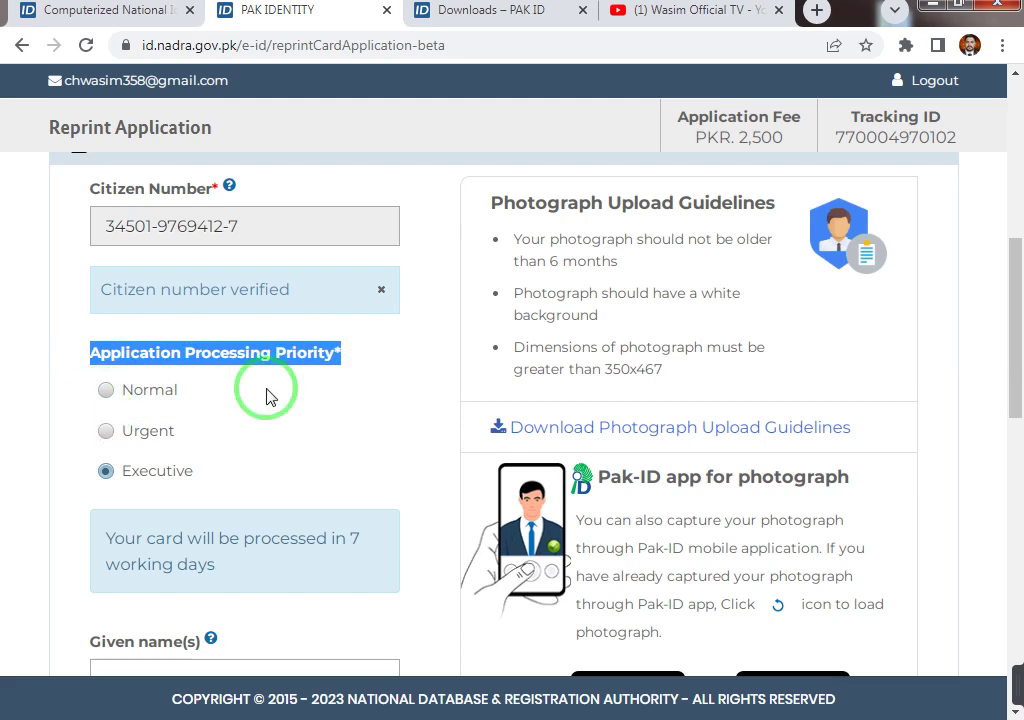
Step: Try the Normal, Urgent and Executive processing priorities in turn to compare the card processing time of each
{"action": "left_click", "coordinate": [105, 390]}
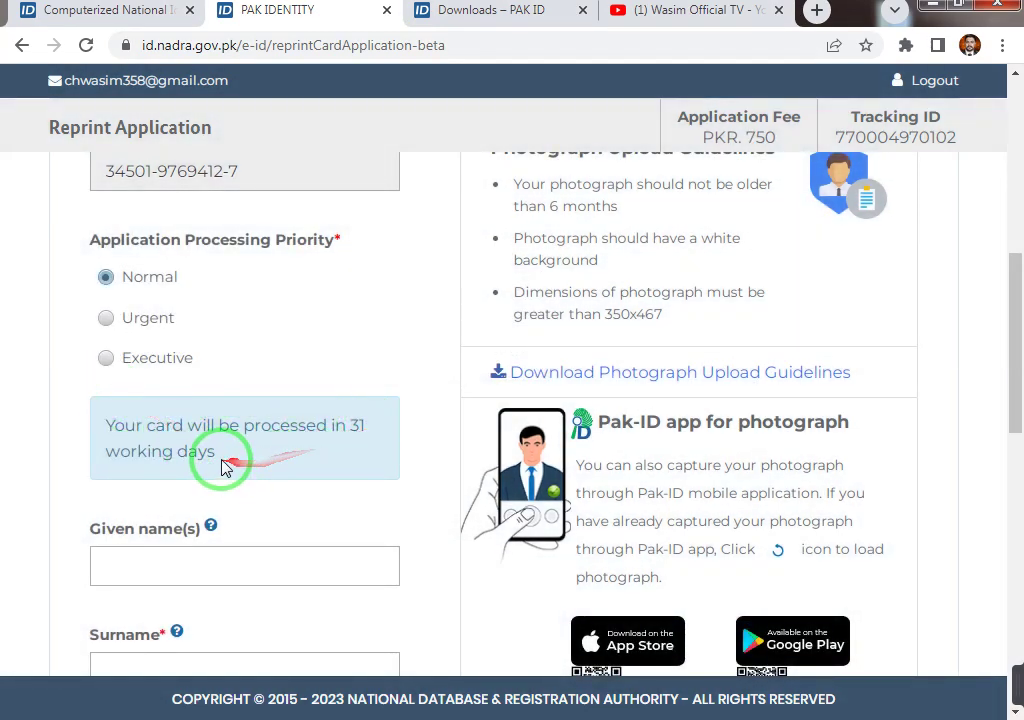
{"action": "left_click", "coordinate": [107, 317]}
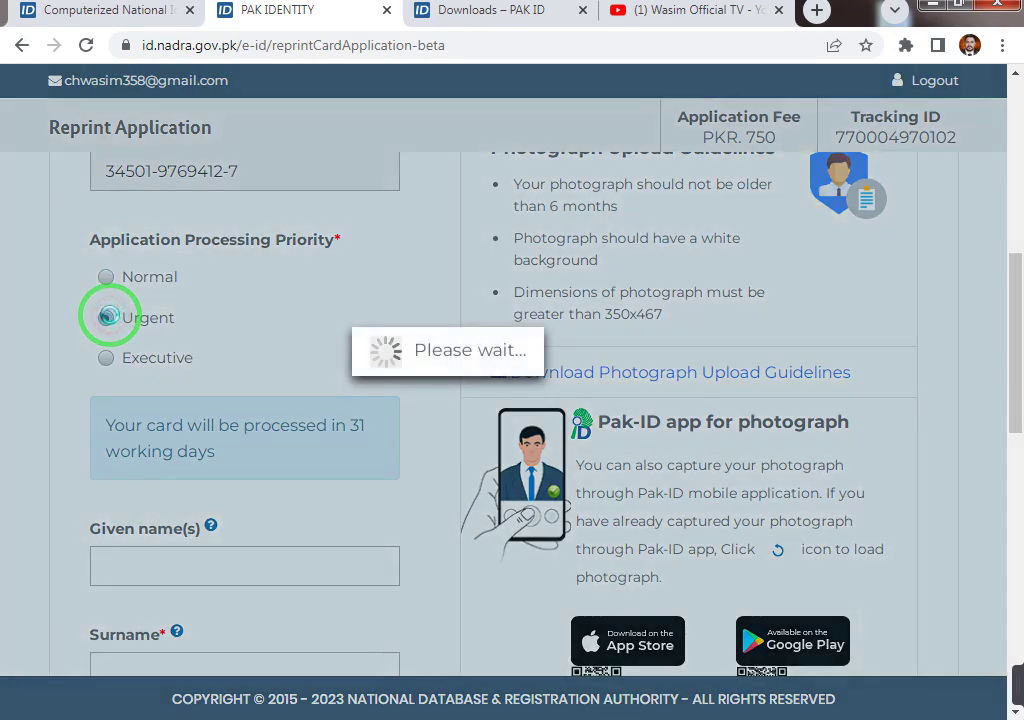
{"action": "scroll", "coordinate": [107, 317], "scroll_direction": "down", "scroll_amount": 1}
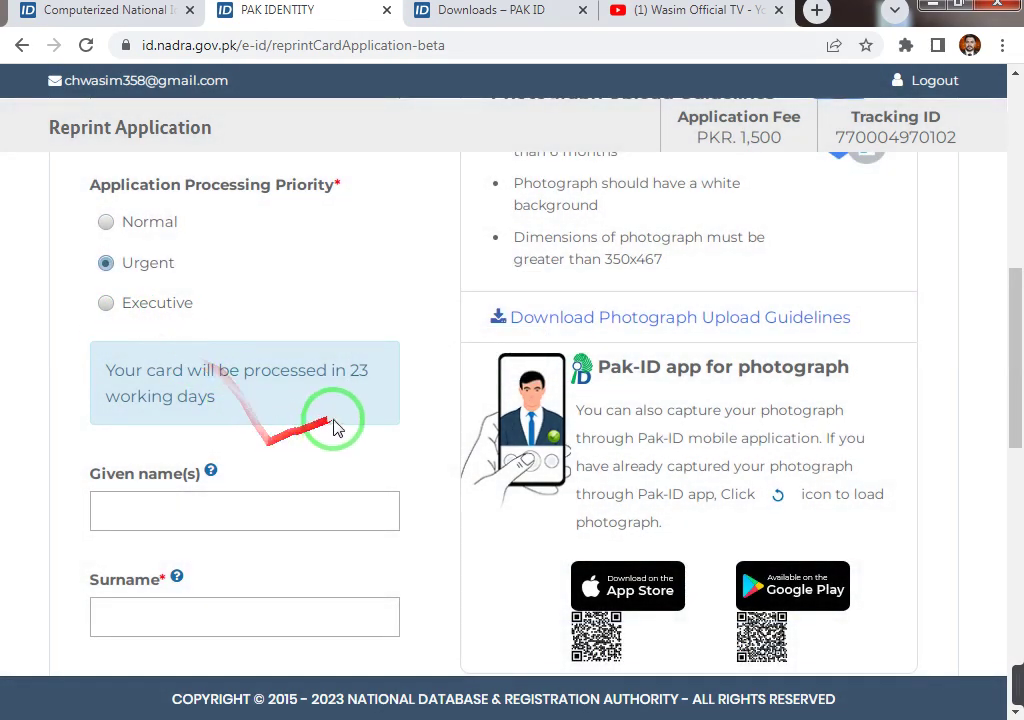
{"action": "left_click", "coordinate": [108, 302]}
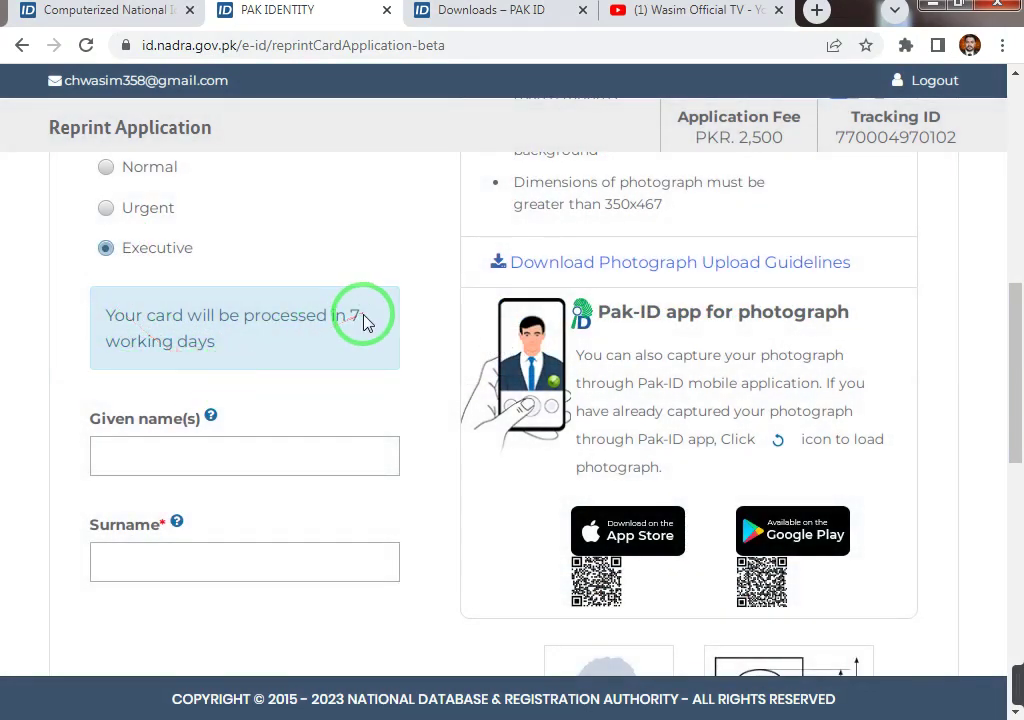
{"action": "left_click_drag", "start_coordinate": [233, 350], "coordinate": [82, 320]}
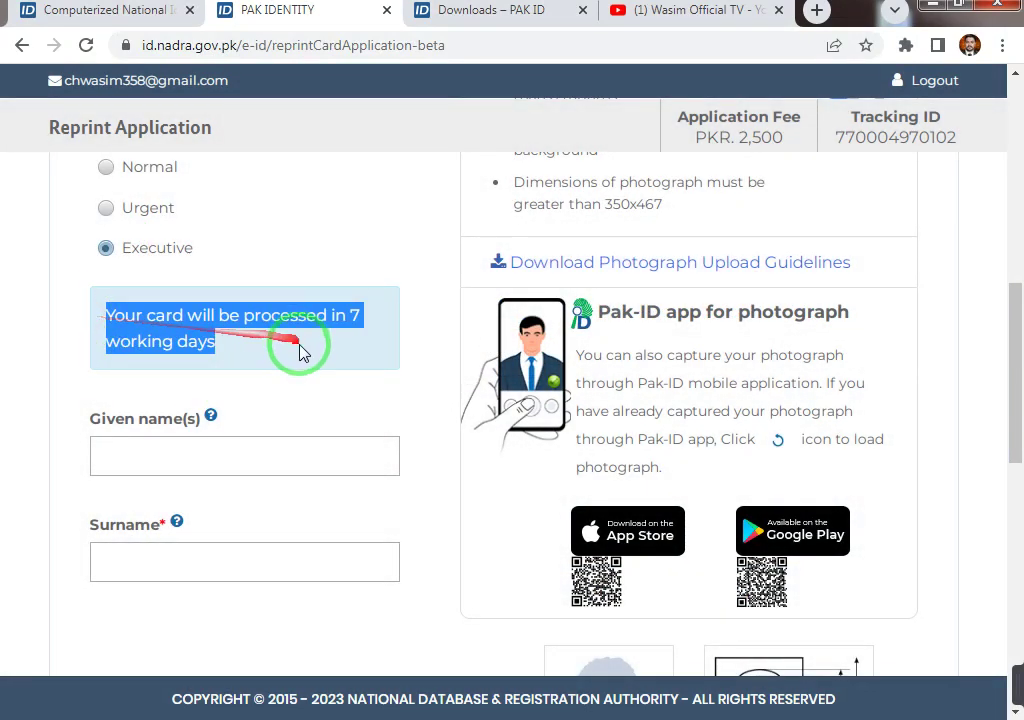
{"action": "left_click", "coordinate": [251, 270]}
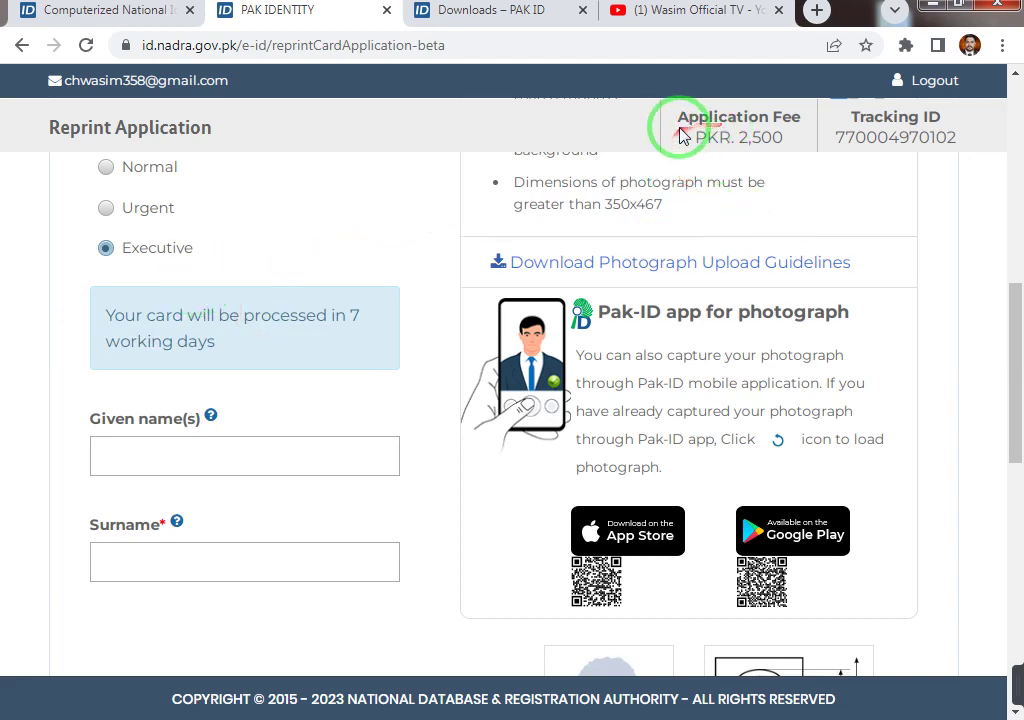
Step: Compare the application fee under Normal, Urgent and Executive processing, ending with Executive as the chosen priority
{"action": "left_click_drag", "start_coordinate": [883, 120], "coordinate": [945, 121]}
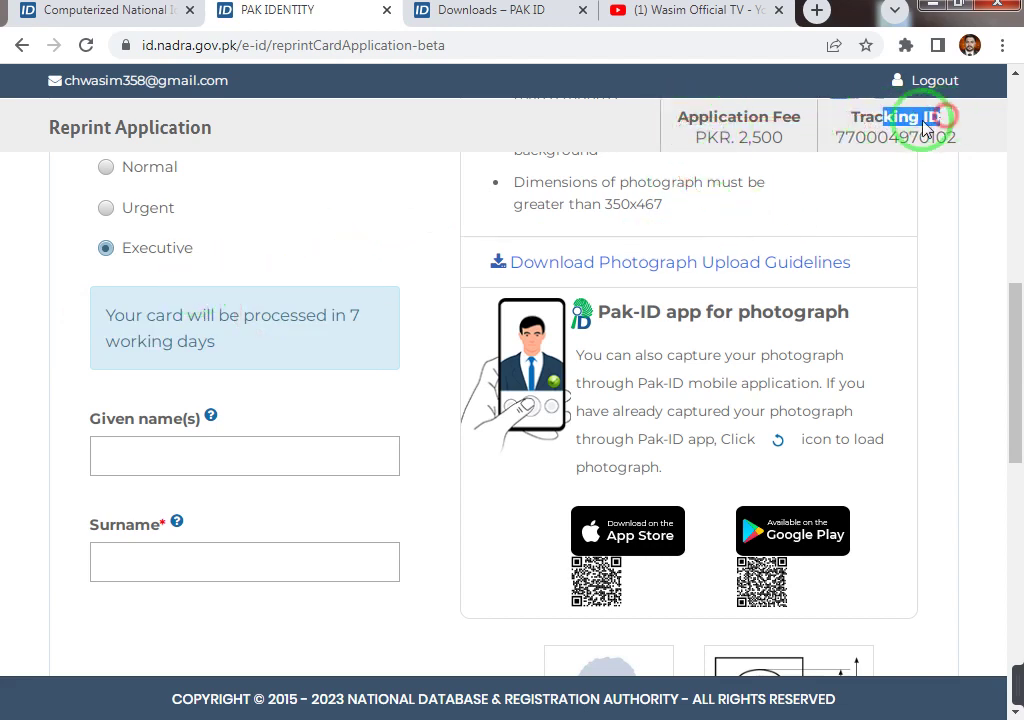
{"action": "left_click_drag", "start_coordinate": [668, 117], "coordinate": [804, 138]}
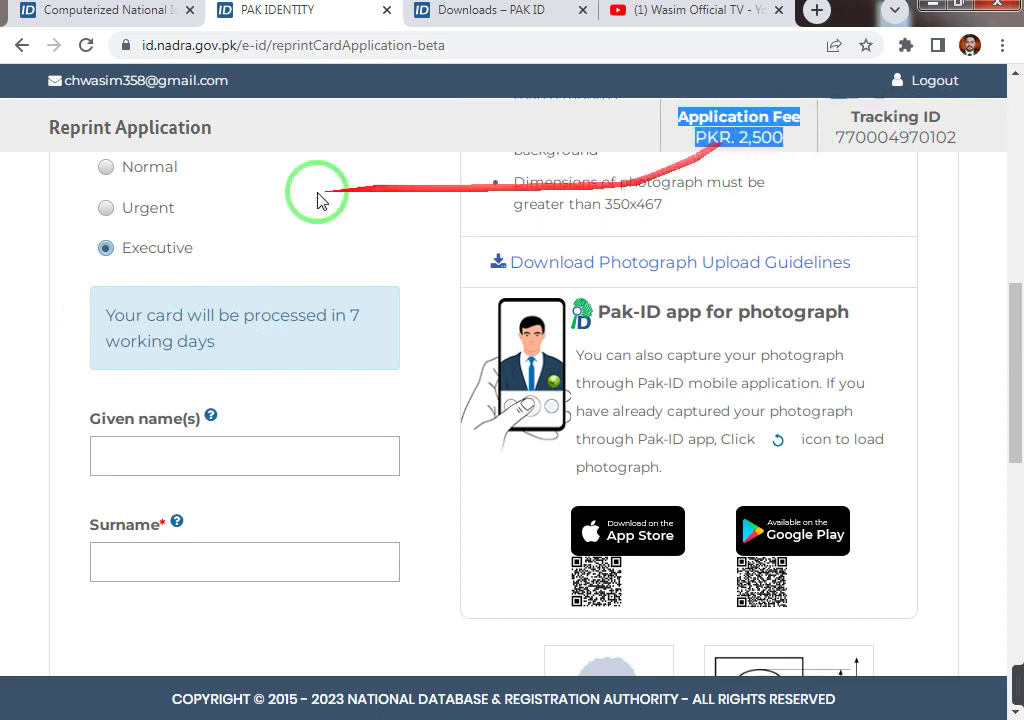
{"action": "left_click", "coordinate": [108, 168]}
{"action": "scroll", "coordinate": [107, 221], "scroll_direction": "down", "scroll_amount": 1}
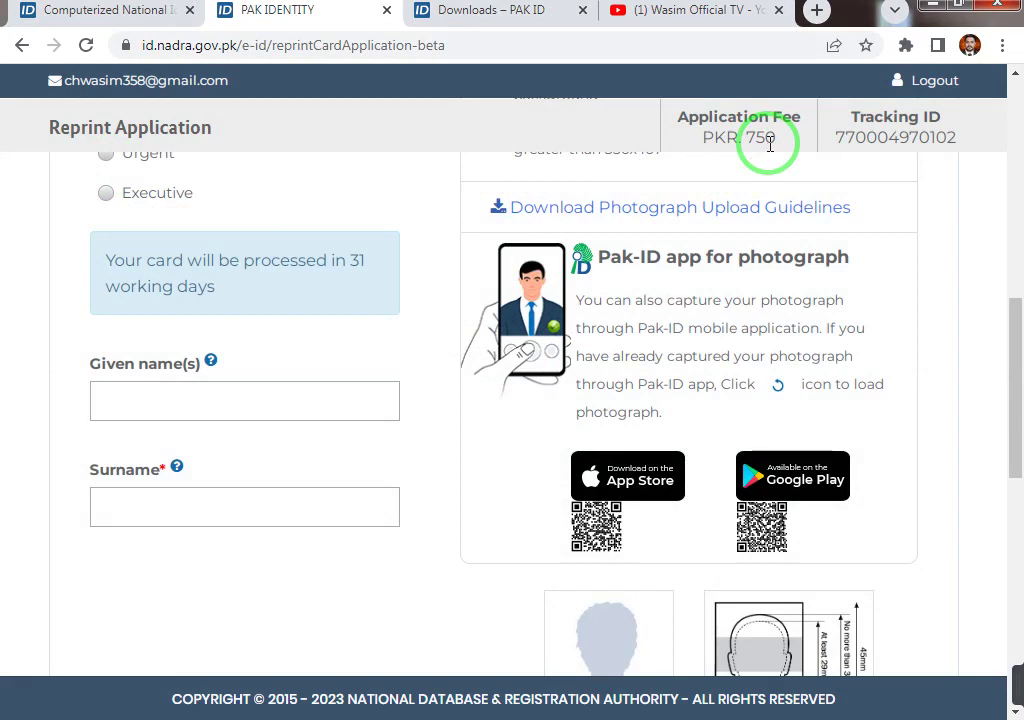
{"action": "left_click", "coordinate": [108, 155]}
{"action": "scroll", "coordinate": [744, 166], "scroll_direction": "down", "scroll_amount": 1}
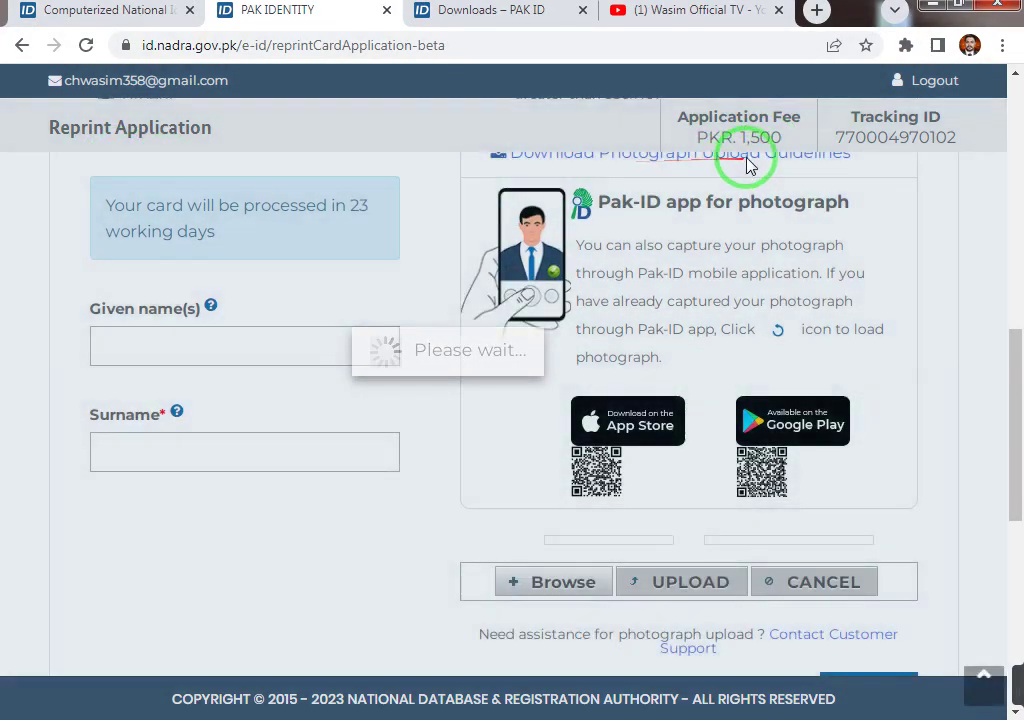
{"action": "scroll", "coordinate": [230, 290], "scroll_direction": "up", "scroll_amount": 2}
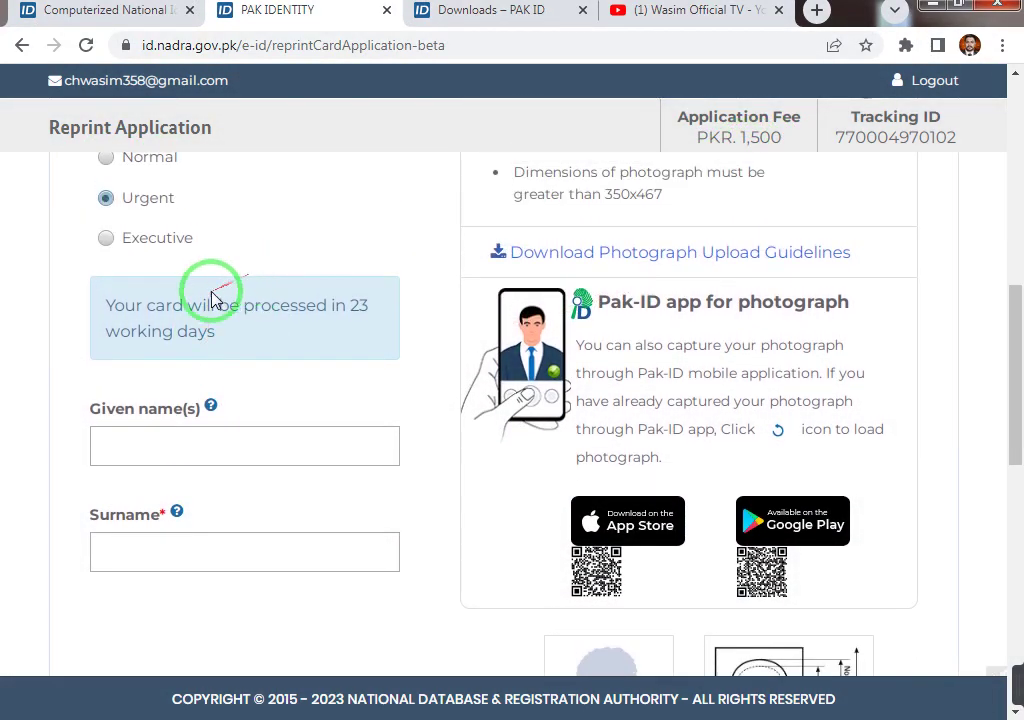
{"action": "left_click", "coordinate": [105, 238]}
{"action": "scroll", "coordinate": [480, 262], "scroll_direction": "down", "scroll_amount": 1}
{"action": "mouse_move", "coordinate": [731, 152]}
{"action": "left_mouse_down"}
{"action": "mouse_move", "coordinate": [767, 143]}
{"action": "mouse_move", "coordinate": [309, 206]}
{"action": "mouse_move", "coordinate": [233, 347]}
{"action": "mouse_move", "coordinate": [161, 383]}
{"action": "left_mouse_up"}
Step: Review the given name, surname and photograph upload areas of the application details, including the photo dimension guide
{"action": "left_click", "coordinate": [161, 387]}
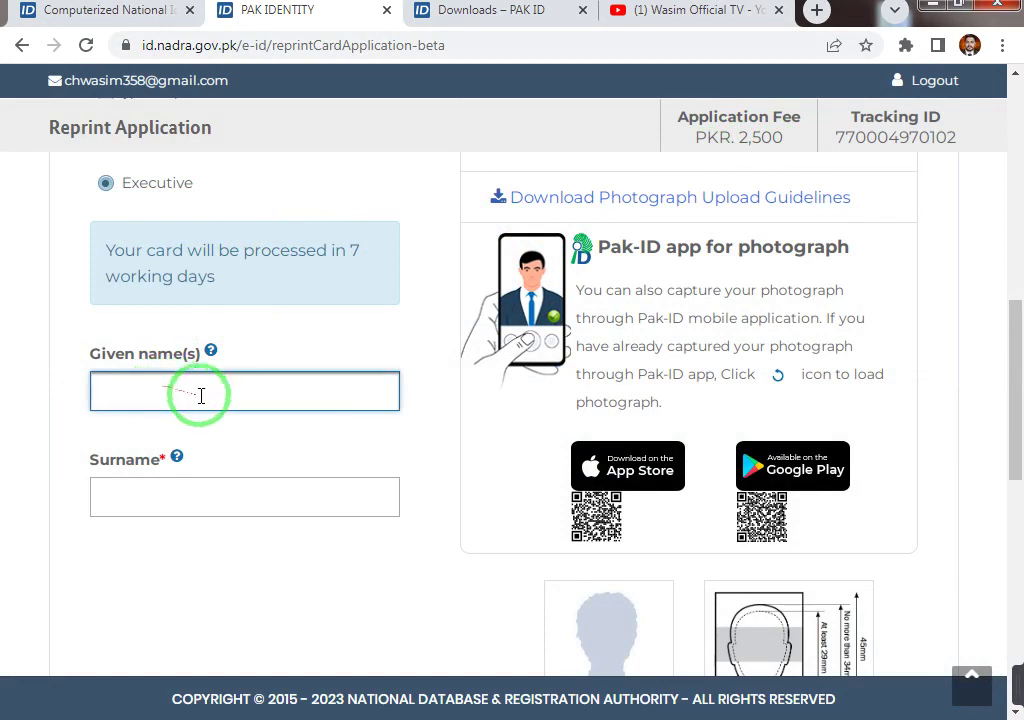
{"action": "left_click", "coordinate": [217, 487]}
{"action": "scroll", "coordinate": [270, 462], "scroll_direction": "down", "scroll_amount": 3}
{"action": "left_click_drag", "start_coordinate": [567, 479], "coordinate": [650, 378]}
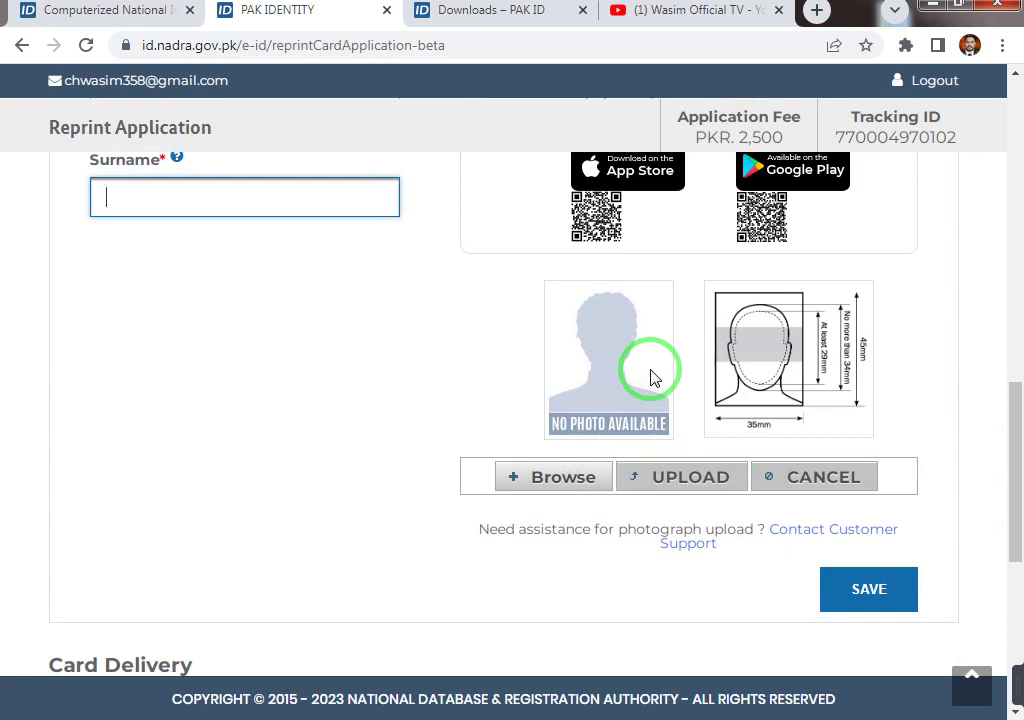
{"action": "left_click_drag", "start_coordinate": [706, 298], "coordinate": [800, 297]}
{"action": "scroll", "coordinate": [804, 308], "scroll_direction": "up", "scroll_amount": 1}
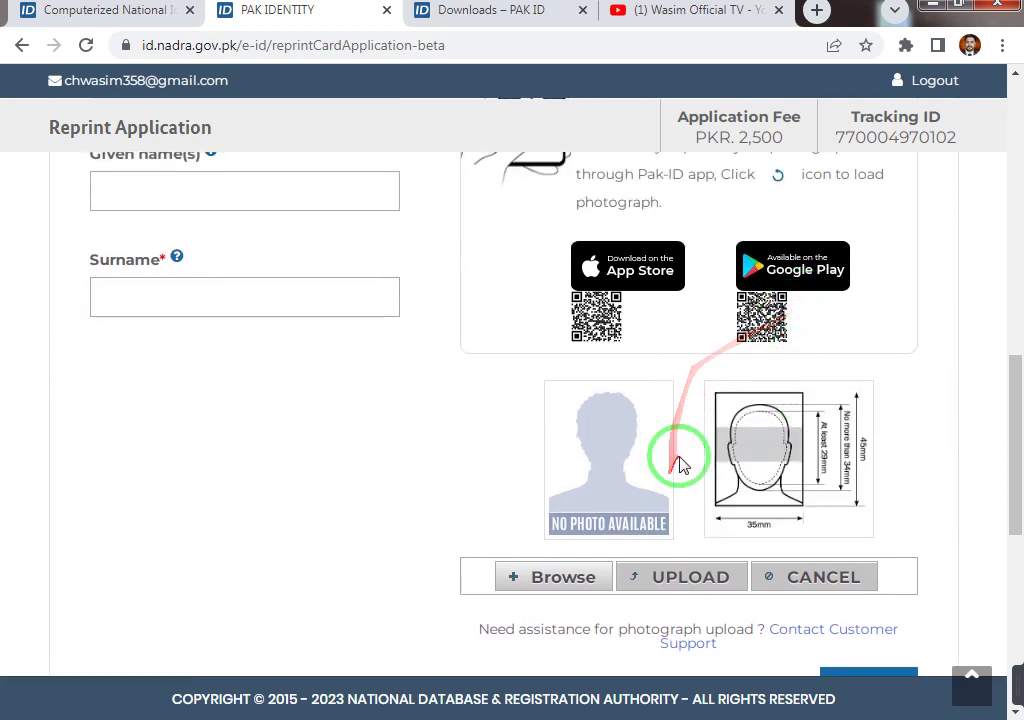
{"action": "scroll", "coordinate": [860, 485], "scroll_direction": "down", "scroll_amount": 3}
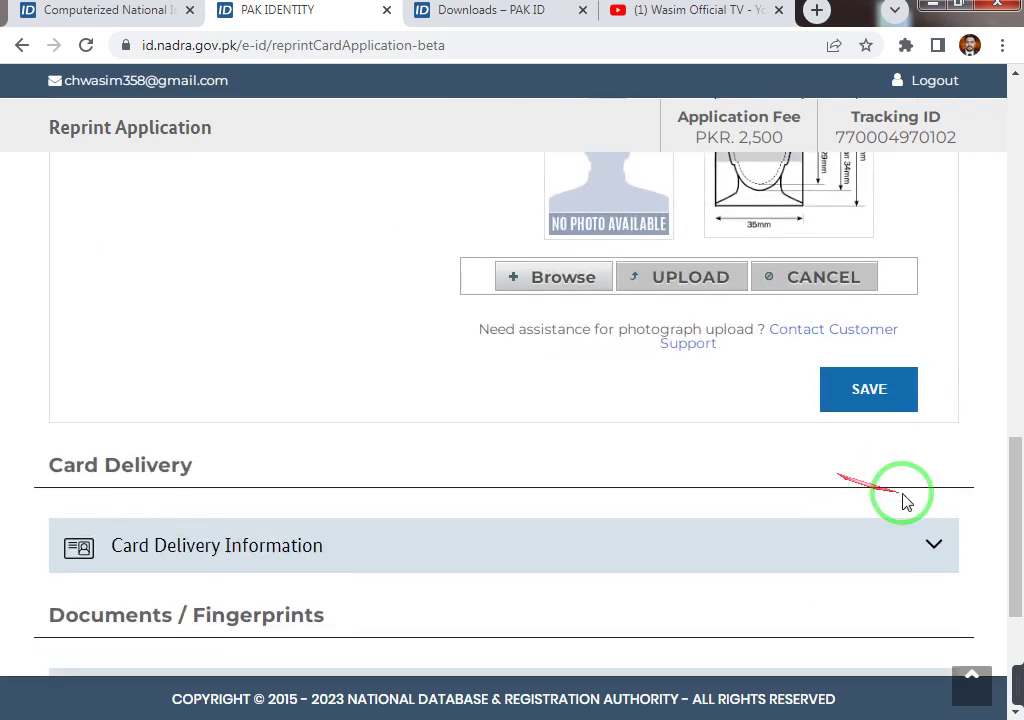
Step: Try to save the application details with the name fields and photograph left empty
{"action": "left_click", "coordinate": [868, 404]}
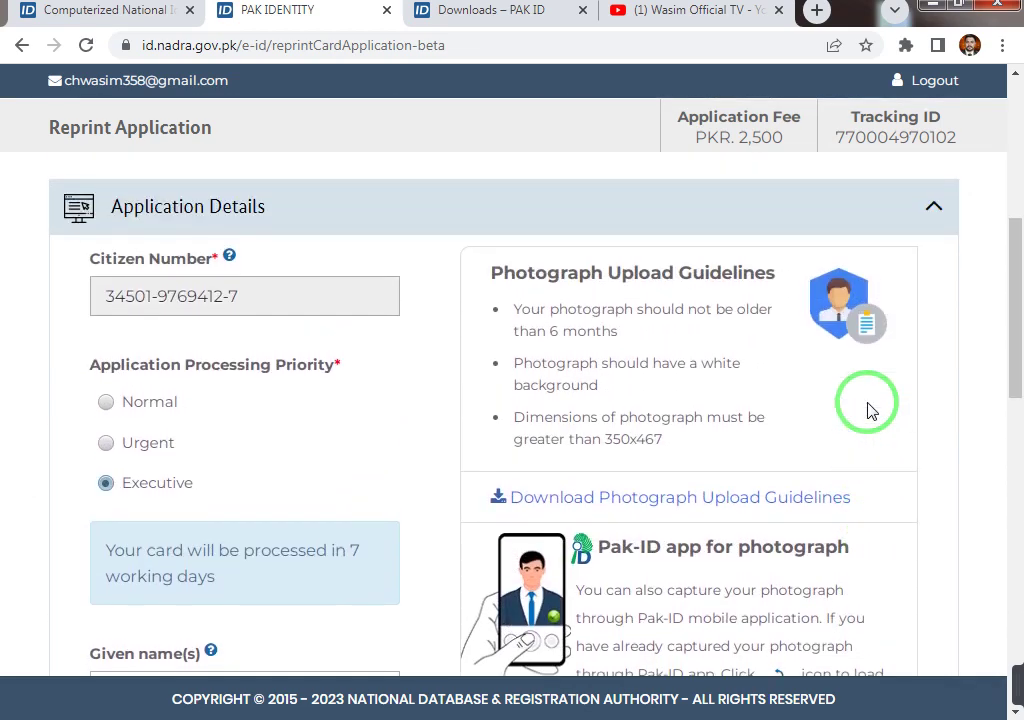
{"action": "scroll", "coordinate": [868, 410], "scroll_direction": "down", "scroll_amount": 2}
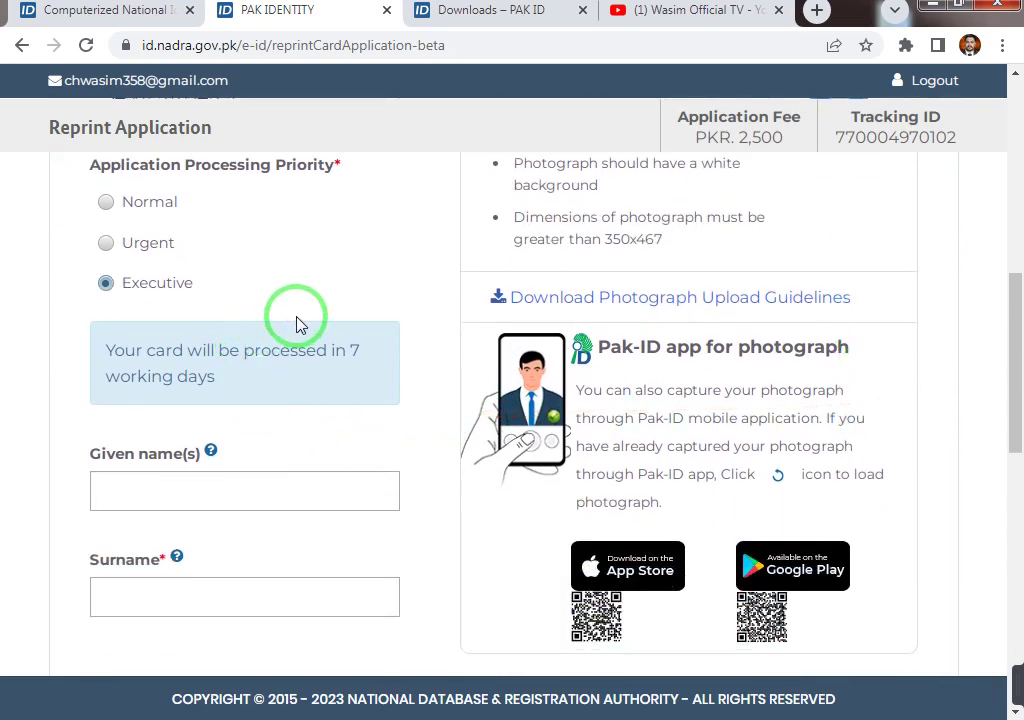
{"action": "scroll", "coordinate": [296, 323], "scroll_direction": "down", "scroll_amount": 8}
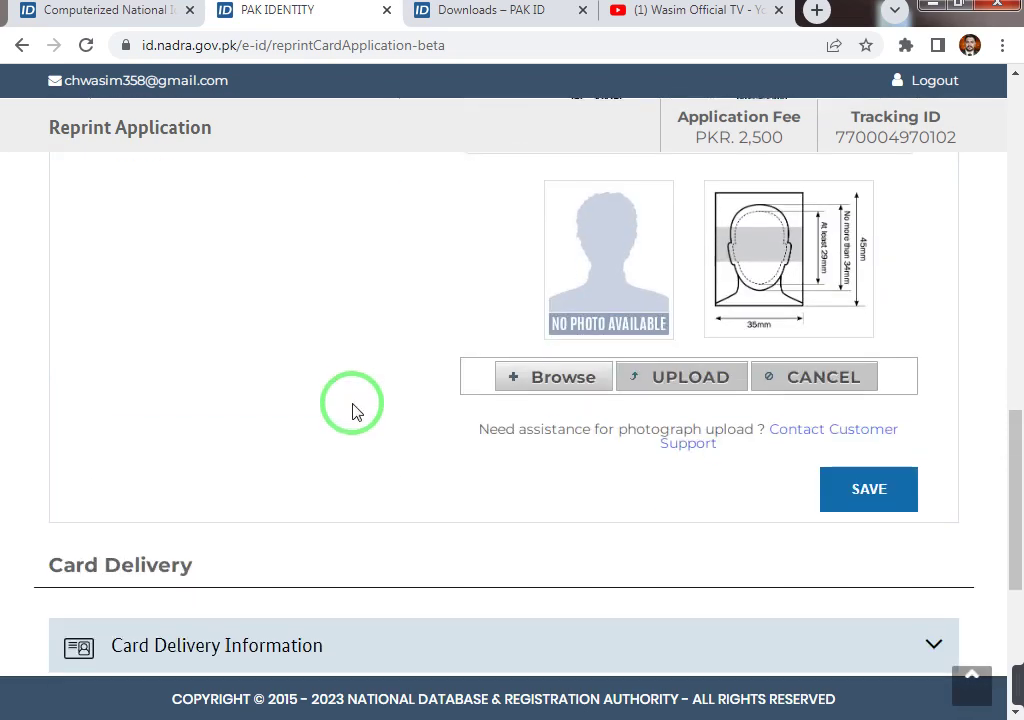
Step: Expand the card delivery information, review the permanent and present address delivery options, and collapse the section again
{"action": "left_click", "coordinate": [855, 350]}
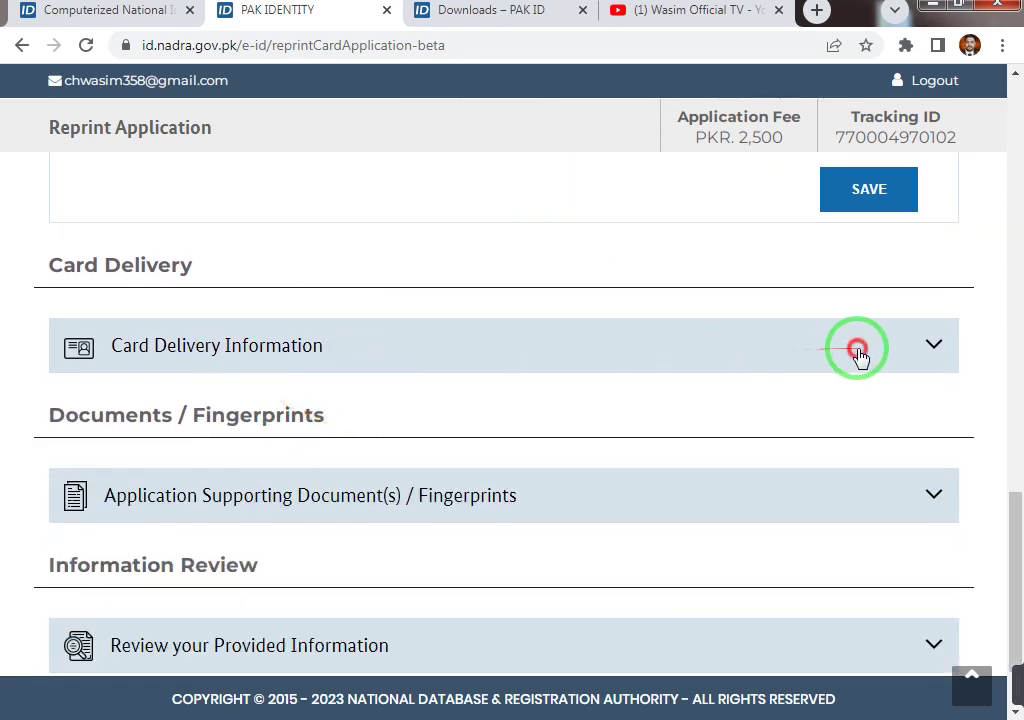
{"action": "scroll", "coordinate": [435, 388], "scroll_direction": "down", "scroll_amount": 1}
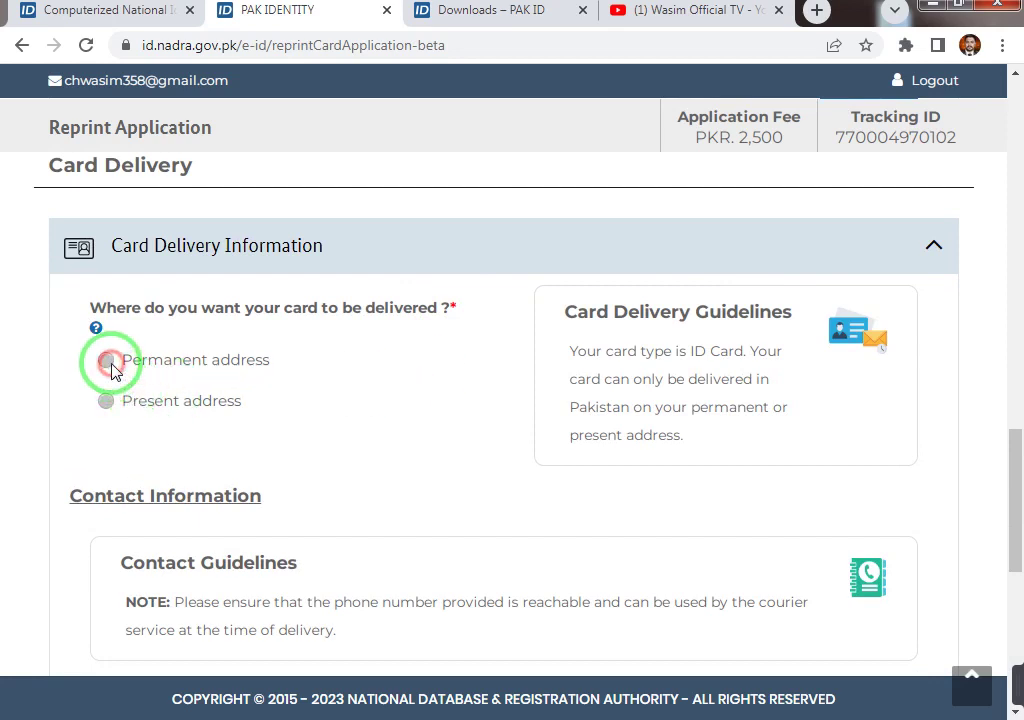
{"action": "left_click", "coordinate": [106, 401]}
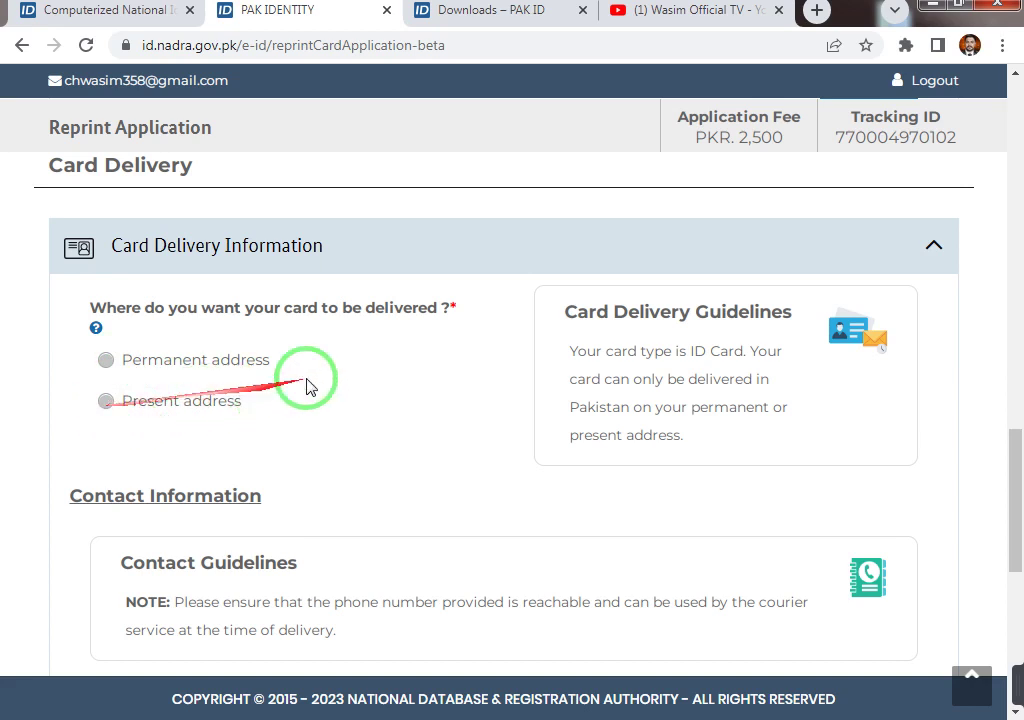
{"action": "left_click", "coordinate": [925, 246]}
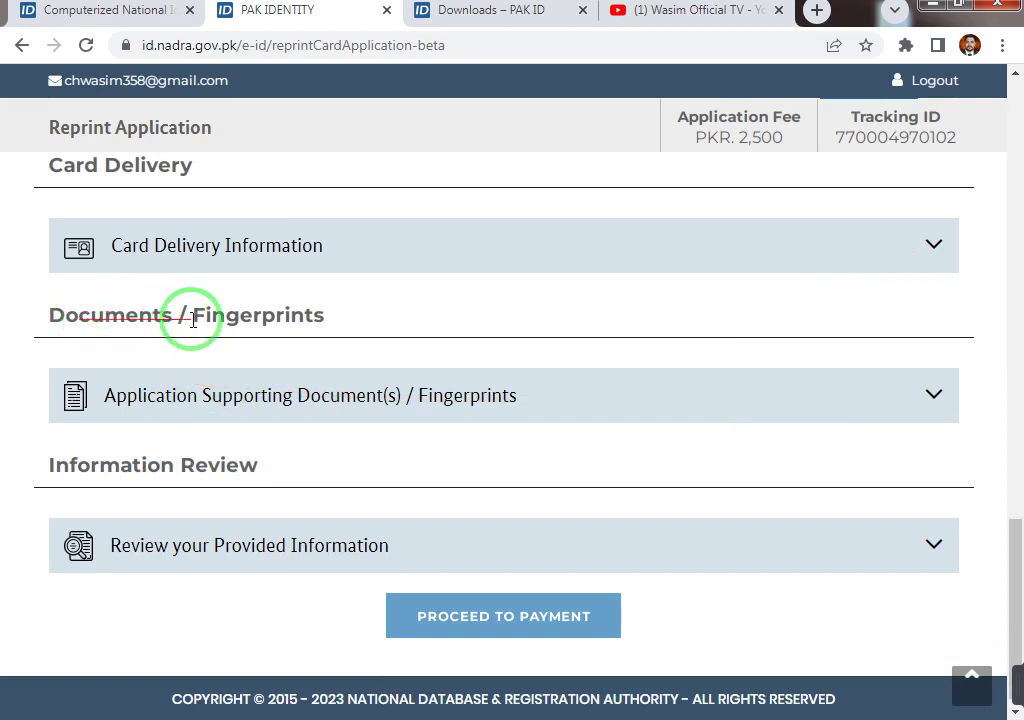
Step: Download the fingerprint form from the application's supporting documents section and show the file in its folder
{"action": "left_click", "coordinate": [926, 395]}
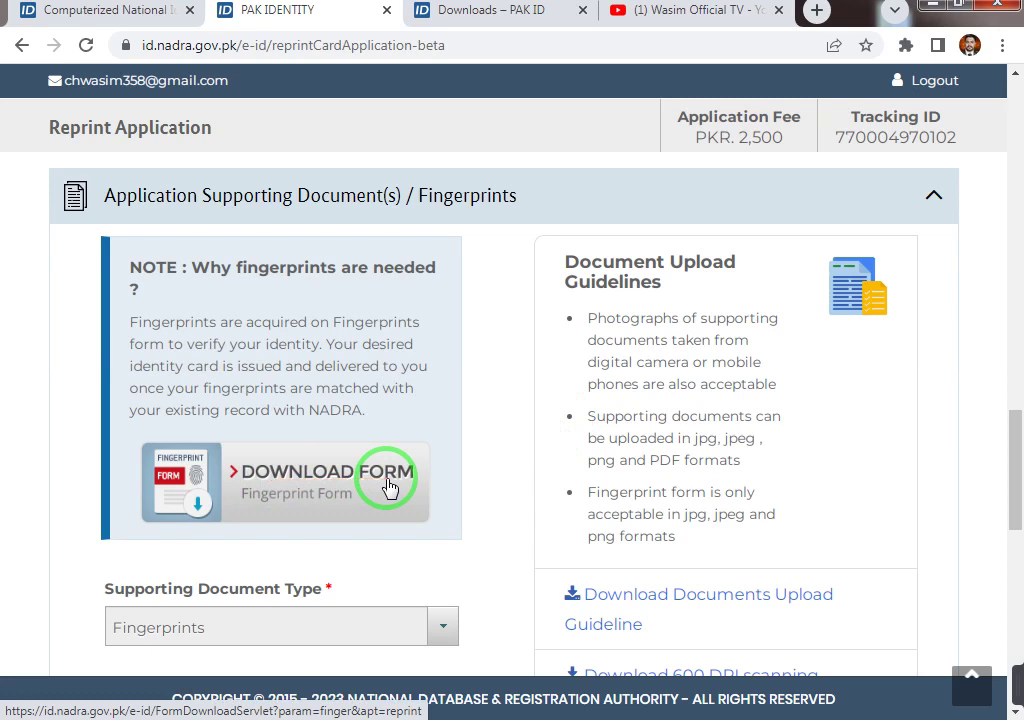
{"action": "left_click", "coordinate": [266, 490]}
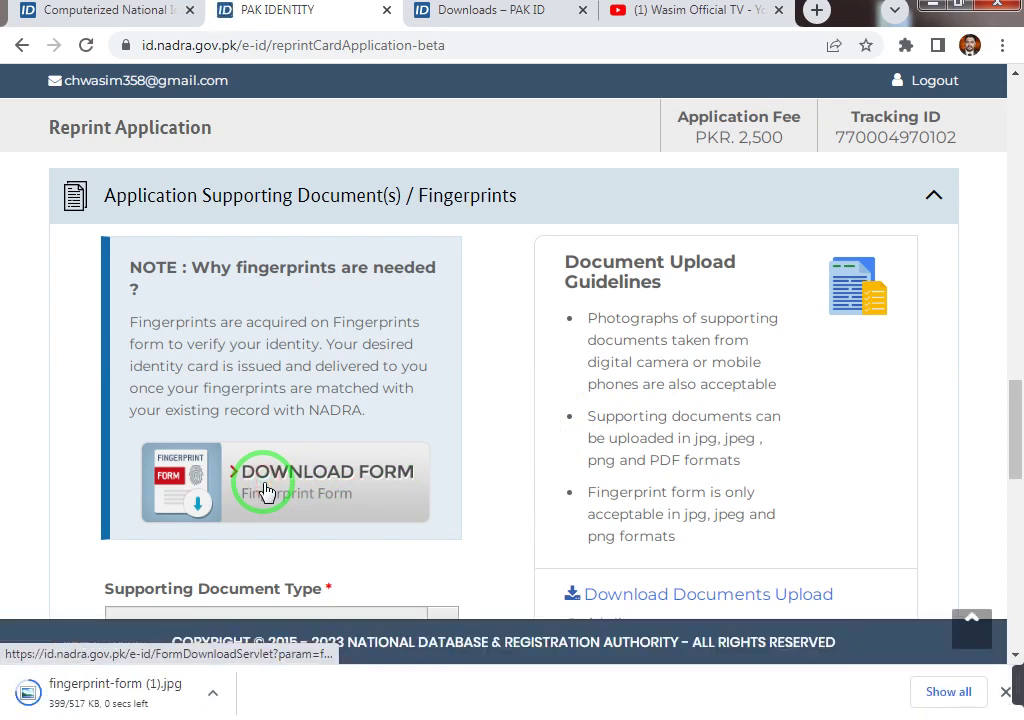
{"action": "left_click", "coordinate": [213, 691]}
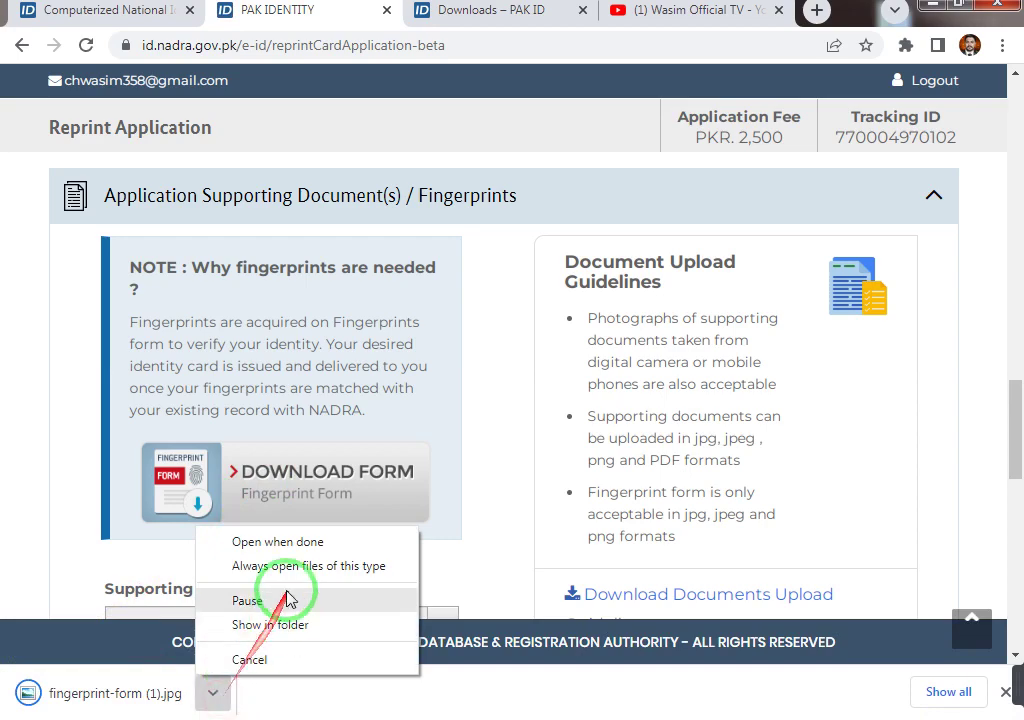
{"action": "left_click", "coordinate": [286, 624]}
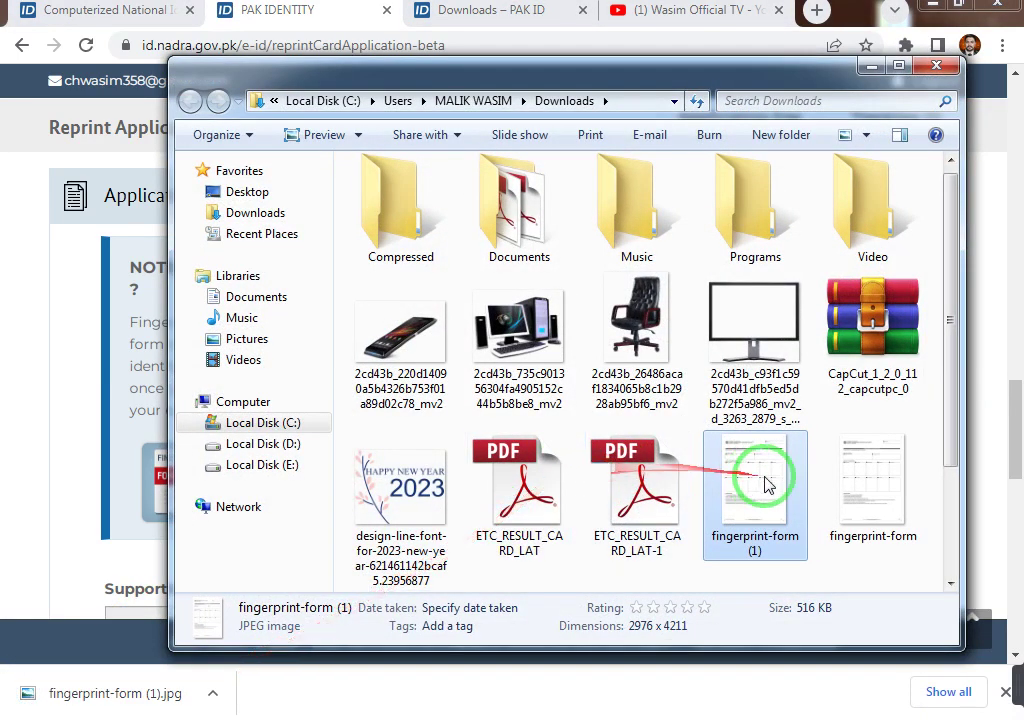
Step: Open the downloaded fingerprint-form (1) image and examine its tracking ID, applicant name and fingerprint boxes
{"action": "left_click", "coordinate": [766, 482]}
{"action": "double_click", "coordinate": [766, 482]}
{"action": "scroll", "coordinate": [503, 281], "scroll_direction": "up", "scroll_amount": 2}
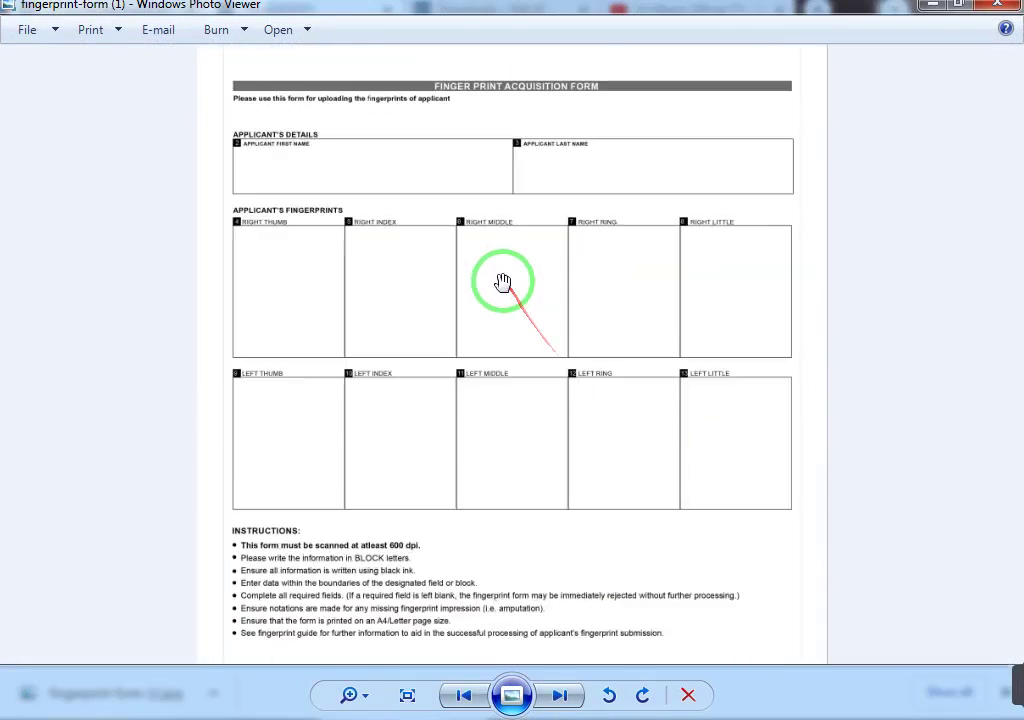
{"action": "scroll", "coordinate": [447, 235], "scroll_direction": "up", "scroll_amount": 2}
{"action": "left_click_drag", "start_coordinate": [293, 171], "coordinate": [386, 512]}
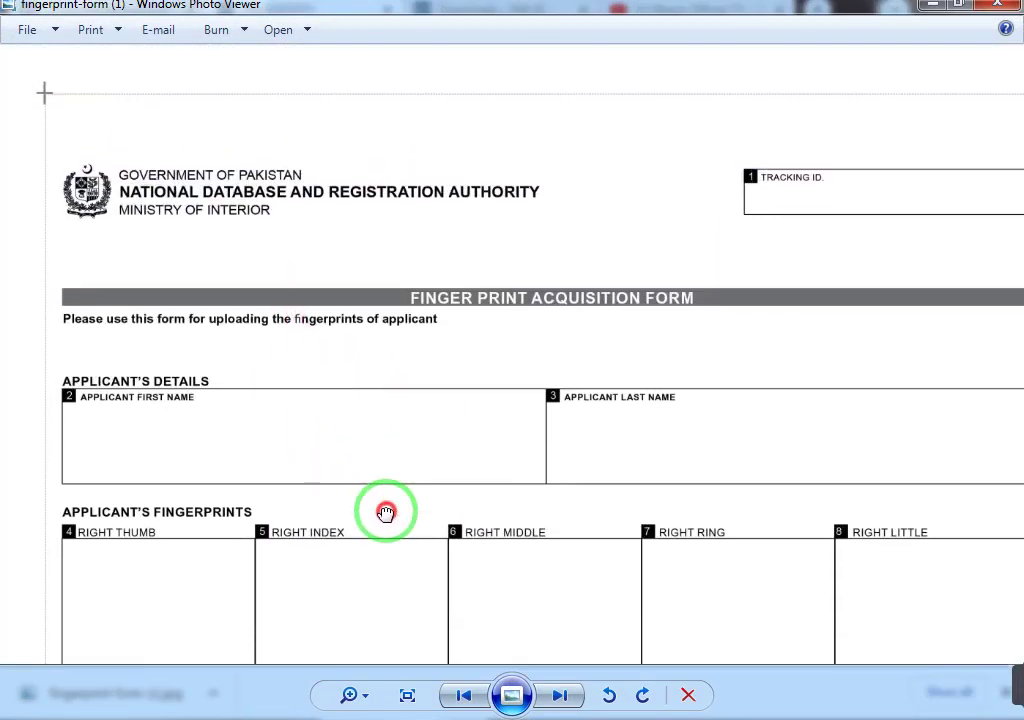
{"action": "scroll", "coordinate": [535, 401], "scroll_direction": "down", "scroll_amount": 1}
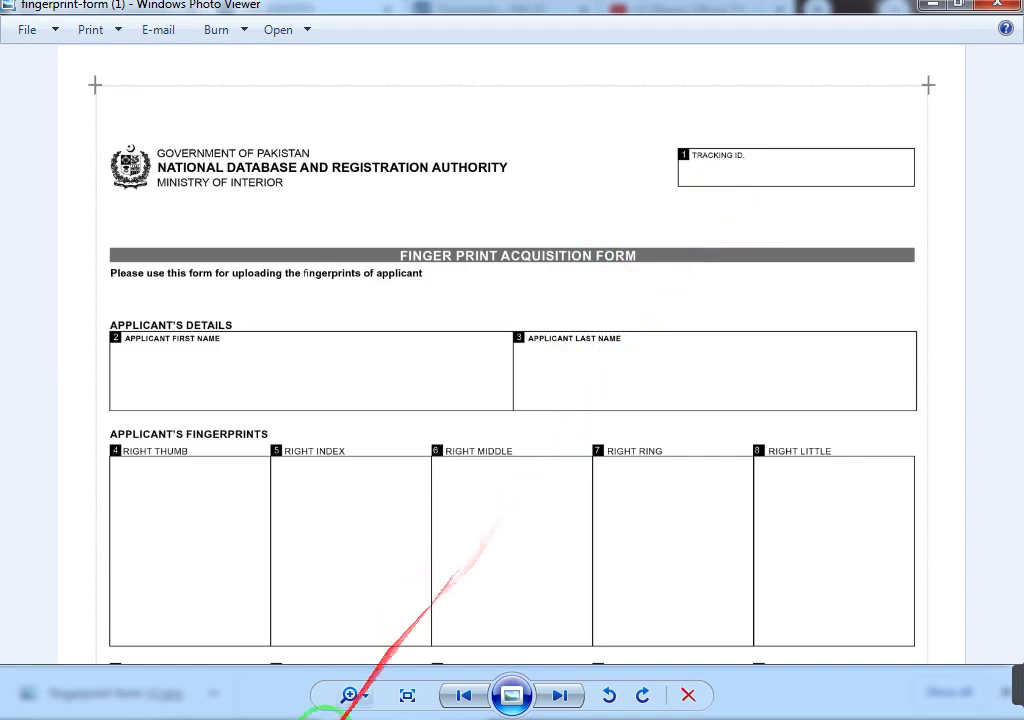
Step: Locate the reprint application's tracking ID for the fingerprint form, and examine the form's name fields and right- and left-hand finger boxes
{"action": "left_click", "coordinate": [345, 710]}
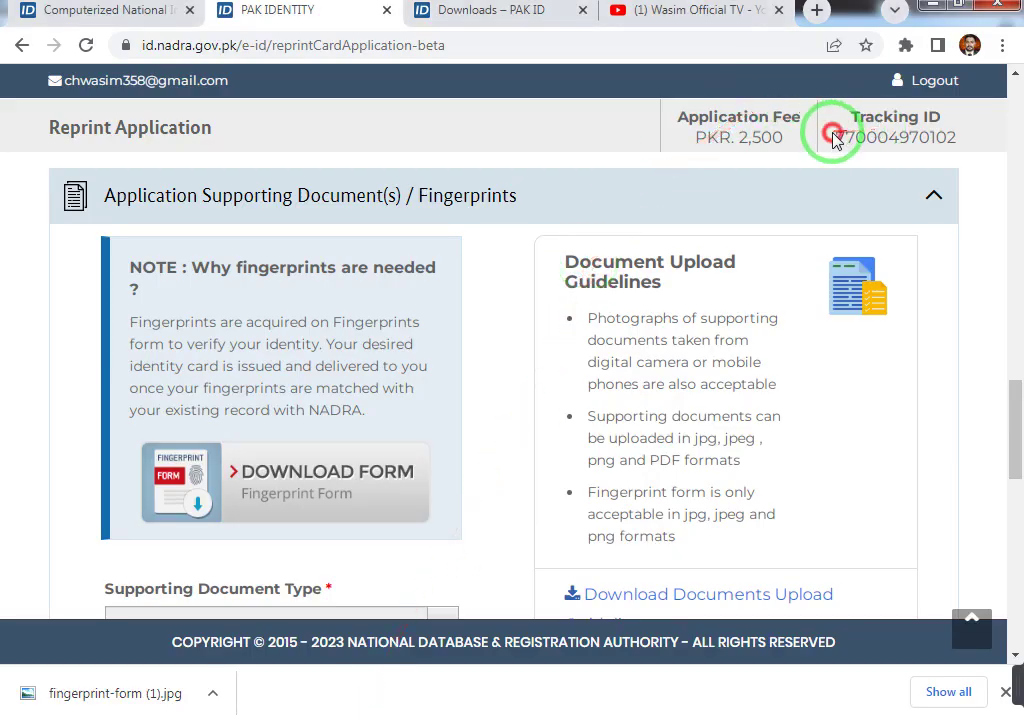
{"action": "left_click_drag", "start_coordinate": [835, 140], "coordinate": [962, 142]}
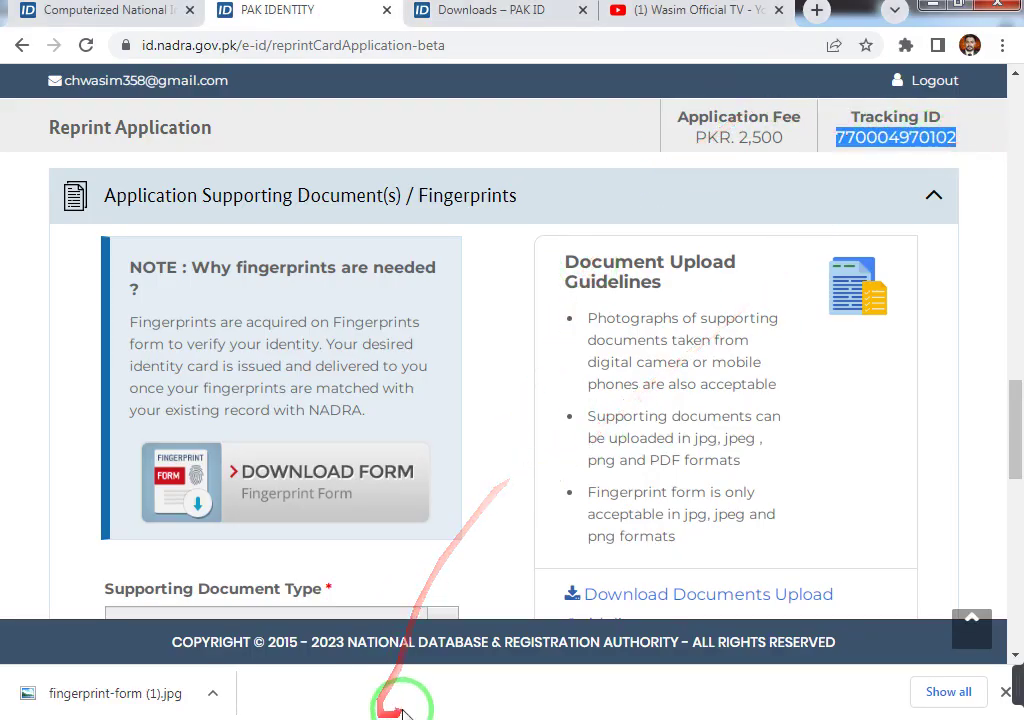
{"action": "mouse_move", "coordinate": [405, 712]}
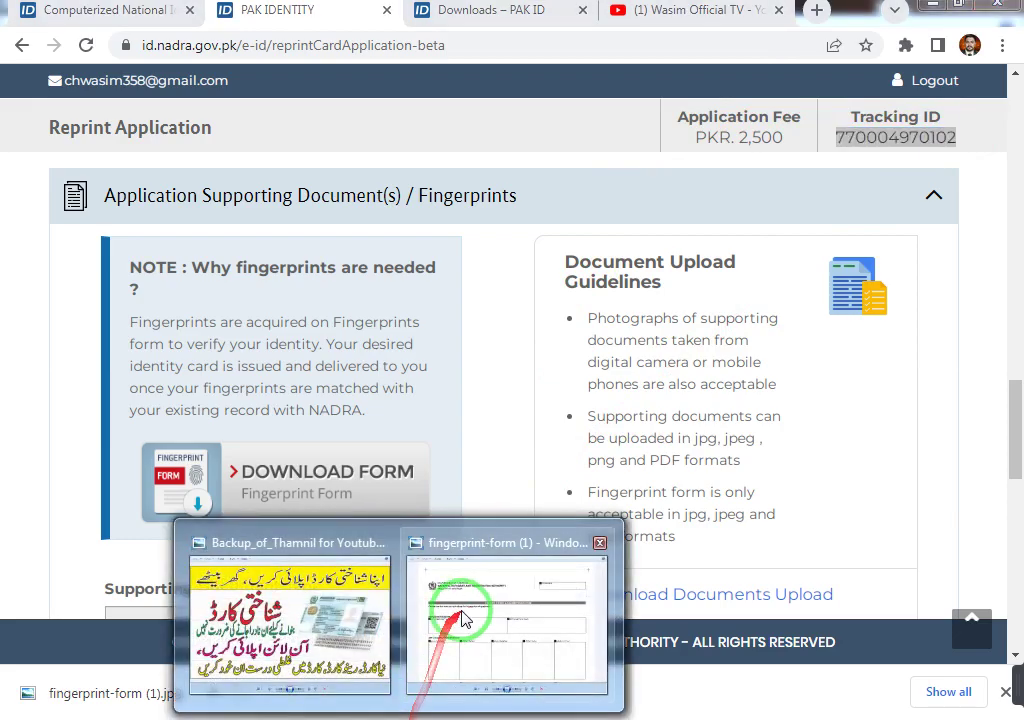
{"action": "left_click", "coordinate": [457, 612]}
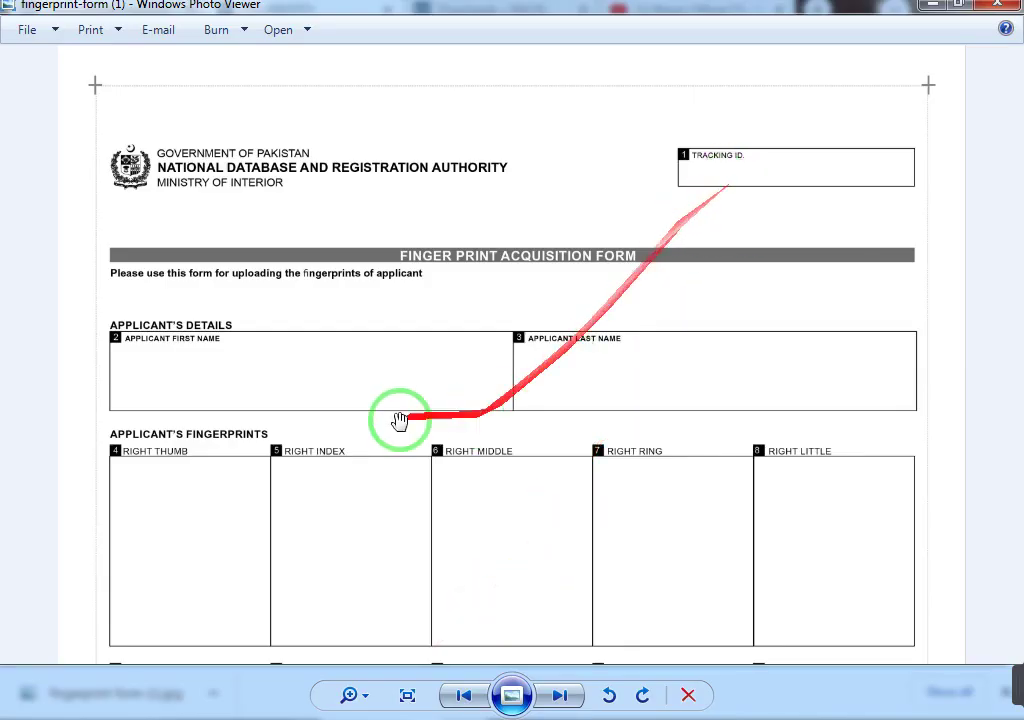
{"action": "left_click_drag", "start_coordinate": [217, 405], "coordinate": [560, 203]}
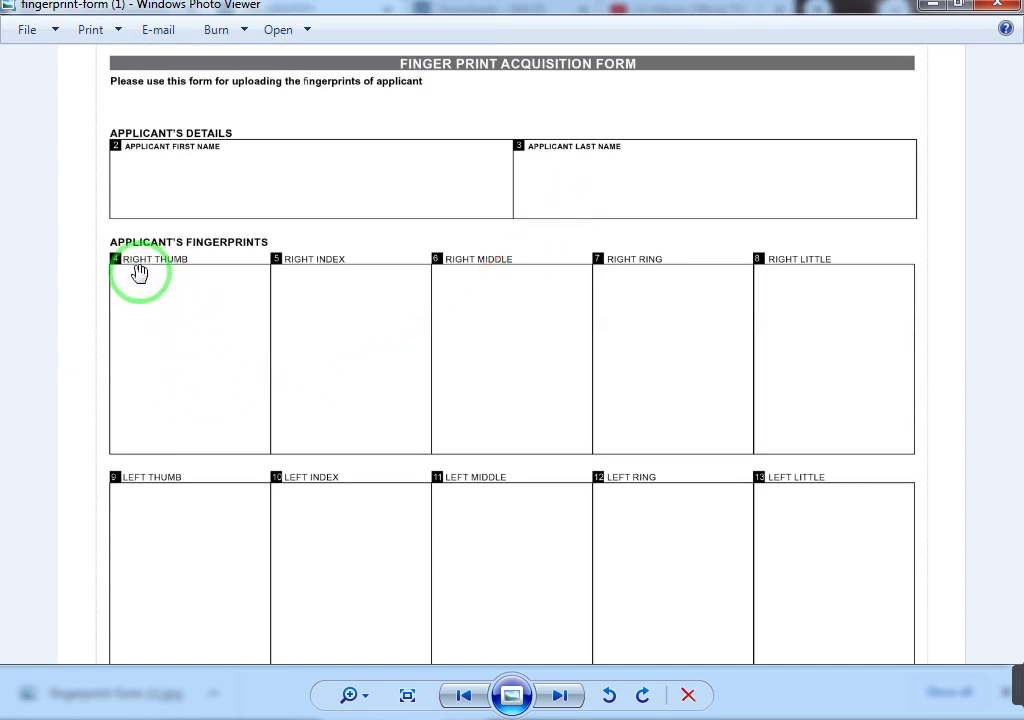
{"action": "left_click_drag", "start_coordinate": [299, 270], "coordinate": [322, 678]}
Step: Examine the supporting document type, fingerprint upload requirements, upload controls and documents list in the application's fingerprint section
{"action": "scroll", "coordinate": [520, 365], "scroll_direction": "down", "scroll_amount": 2}
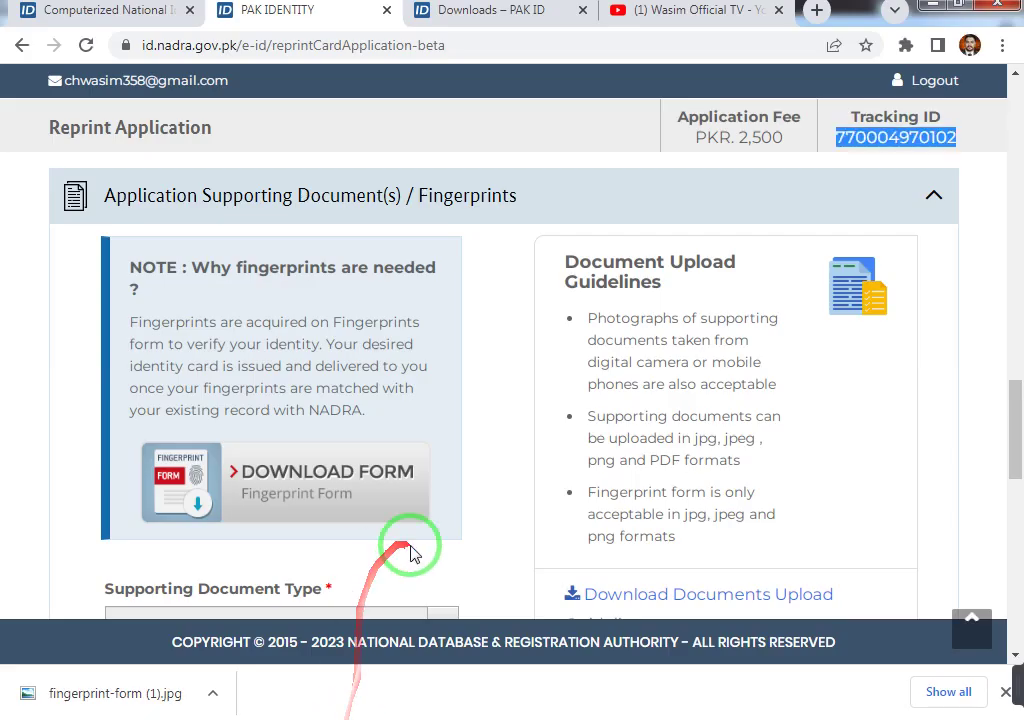
{"action": "scroll", "coordinate": [402, 543], "scroll_direction": "down", "scroll_amount": 2}
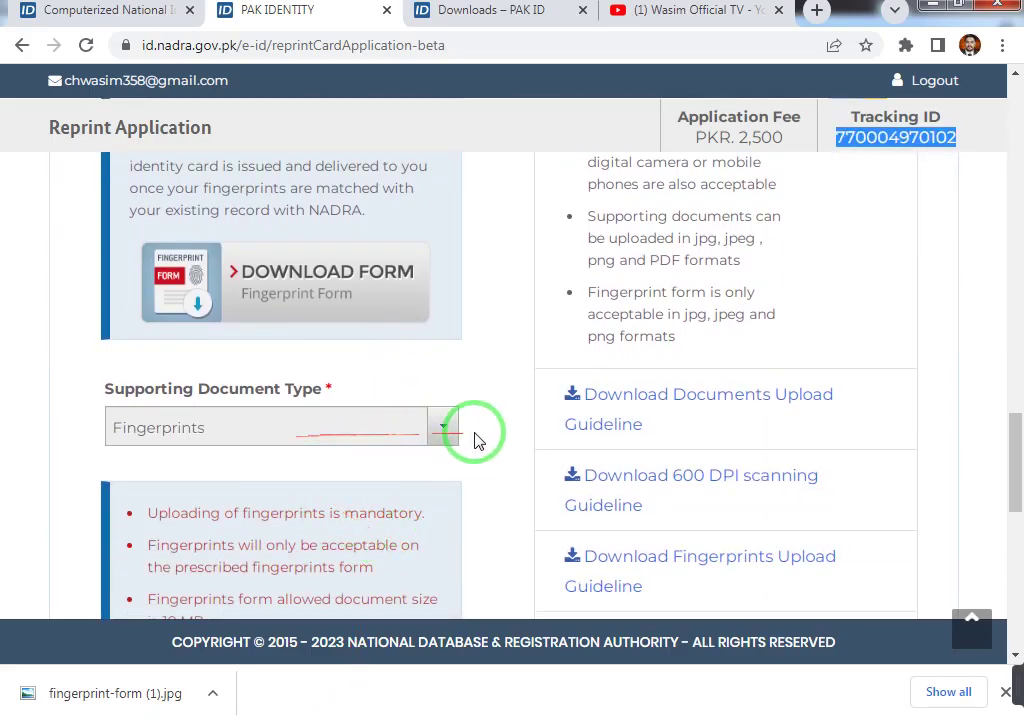
{"action": "left_click", "coordinate": [435, 429]}
{"action": "scroll", "coordinate": [715, 285], "scroll_direction": "down", "scroll_amount": 3}
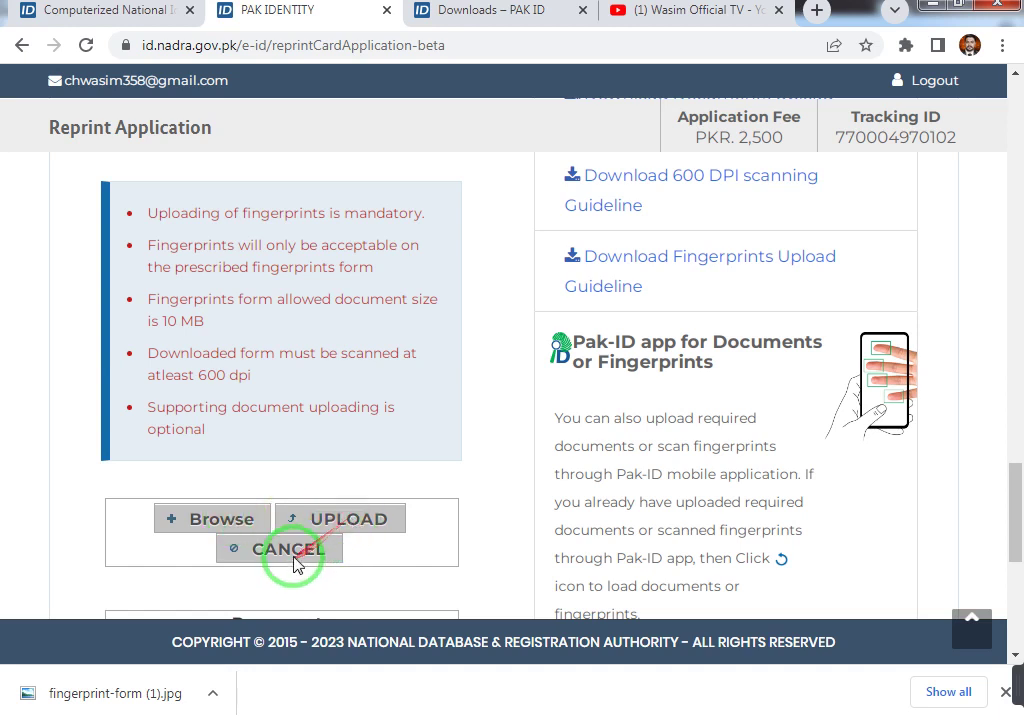
{"action": "scroll", "coordinate": [493, 535], "scroll_direction": "down", "scroll_amount": 2}
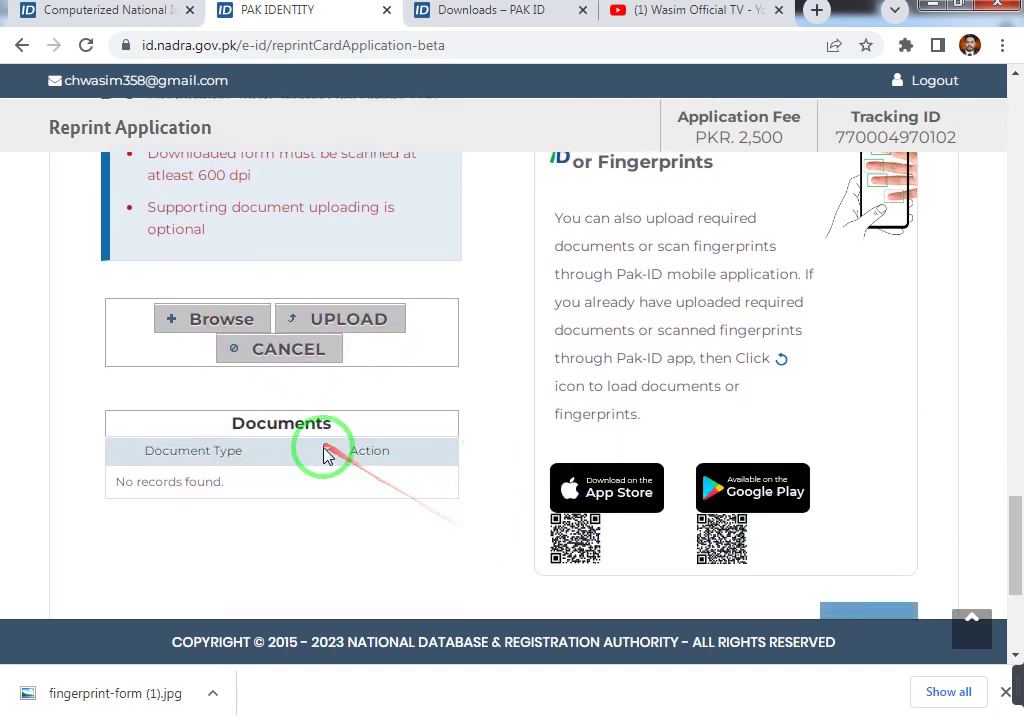
{"action": "left_click_drag", "start_coordinate": [114, 487], "coordinate": [299, 487]}
{"action": "left_click", "coordinate": [338, 518]}
{"action": "scroll", "coordinate": [338, 518], "scroll_direction": "down", "scroll_amount": 3}
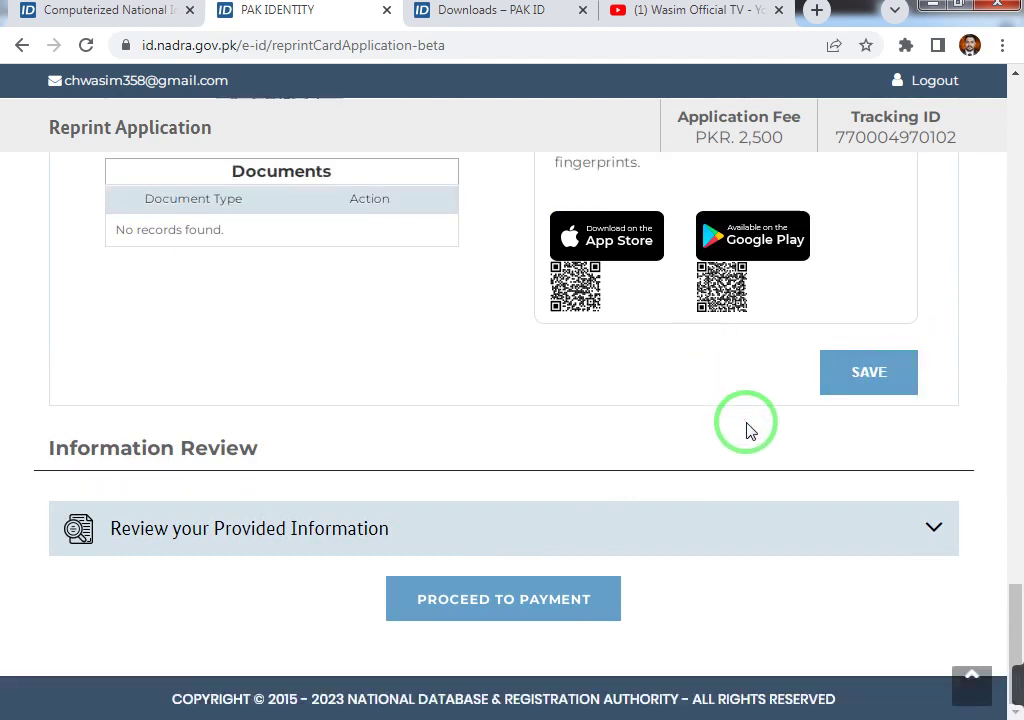
{"action": "scroll", "coordinate": [746, 430], "scroll_direction": "up", "scroll_amount": 9}
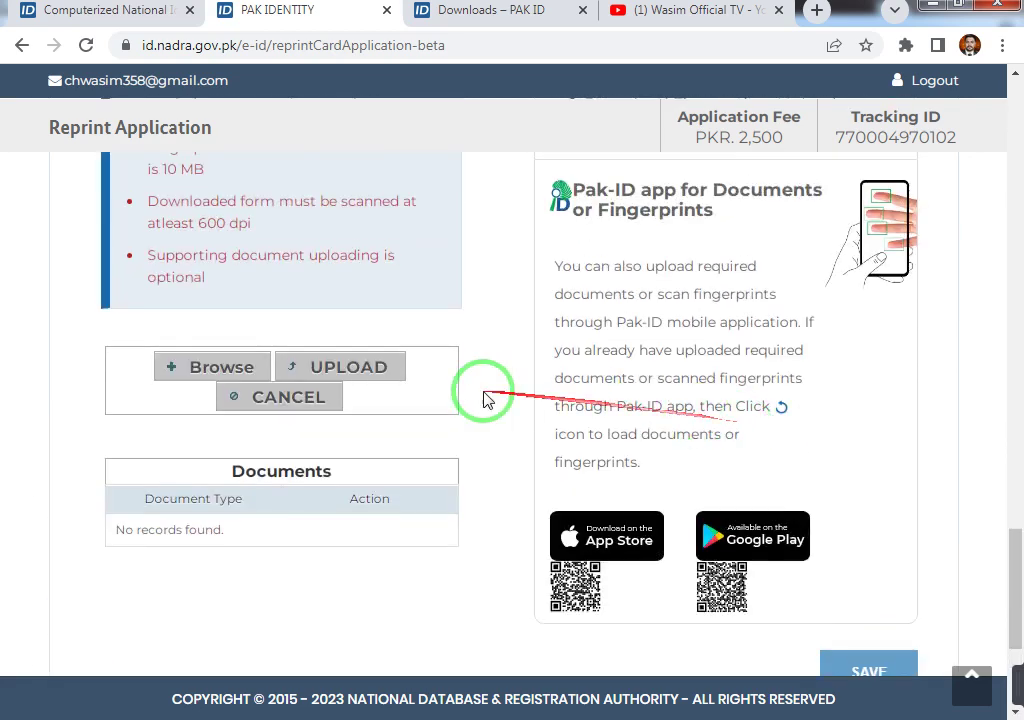
Step: Read the document upload guidelines, the downloadable guideline links and the Pak-ID app instructions for supporting documents and fingerprints
{"action": "scroll", "coordinate": [157, 315], "scroll_direction": "up", "scroll_amount": 3}
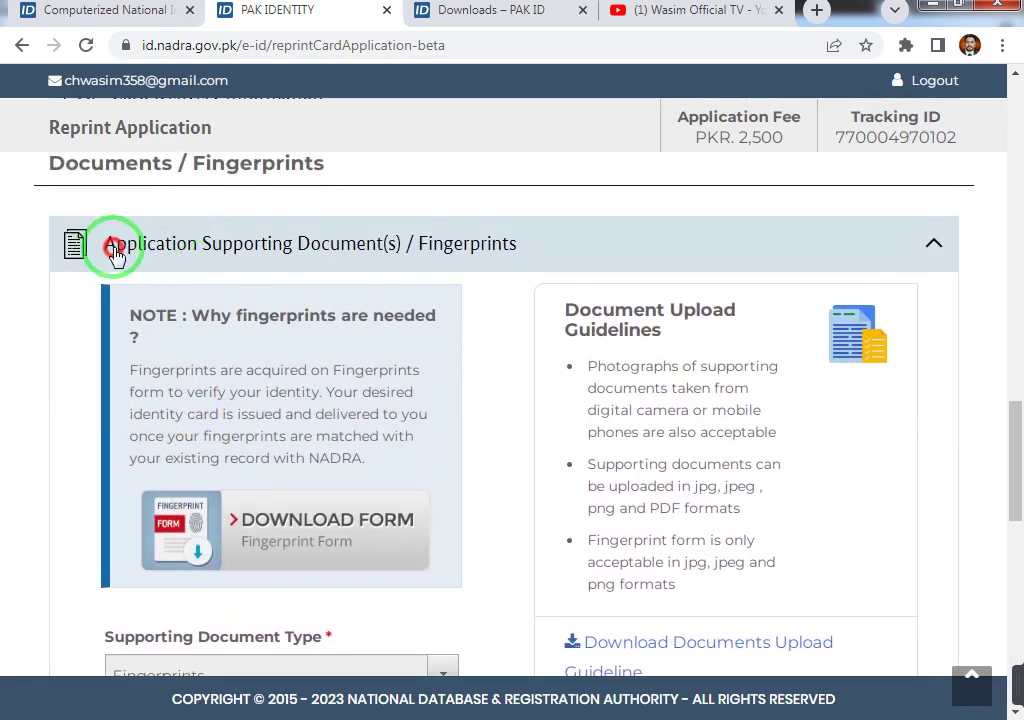
{"action": "left_click_drag", "start_coordinate": [107, 242], "coordinate": [517, 274]}
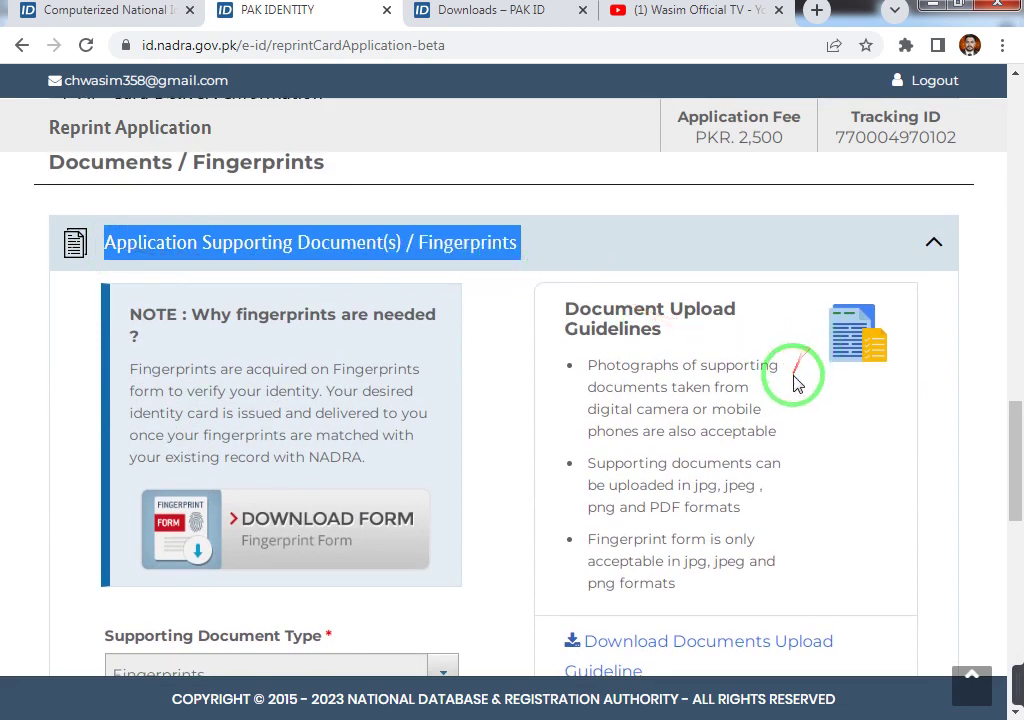
{"action": "scroll", "coordinate": [795, 379], "scroll_direction": "down", "scroll_amount": 2}
{"action": "scroll", "coordinate": [708, 458], "scroll_direction": "down", "scroll_amount": 5}
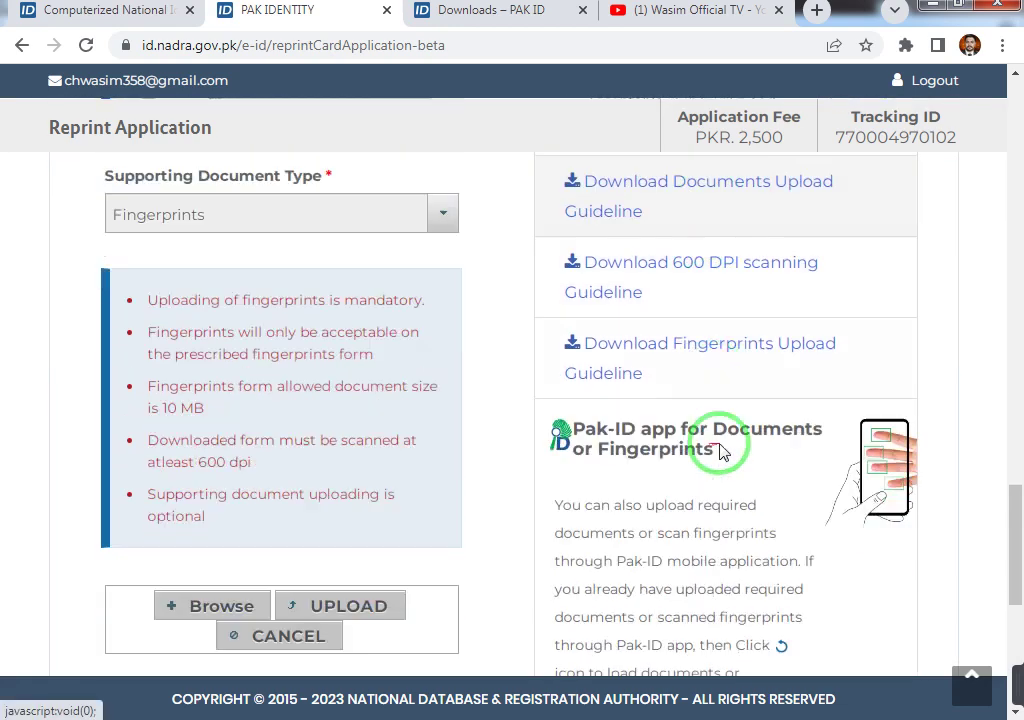
{"action": "scroll", "coordinate": [870, 600], "scroll_direction": "down", "scroll_amount": 1}
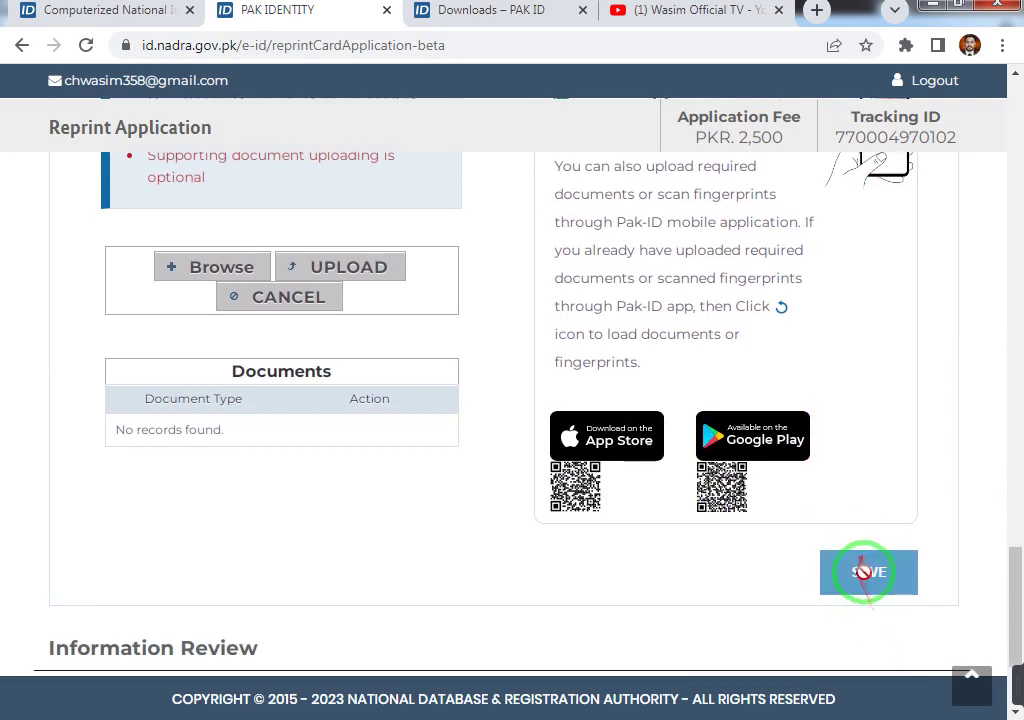
{"action": "scroll", "coordinate": [868, 572], "scroll_direction": "up", "scroll_amount": 5}
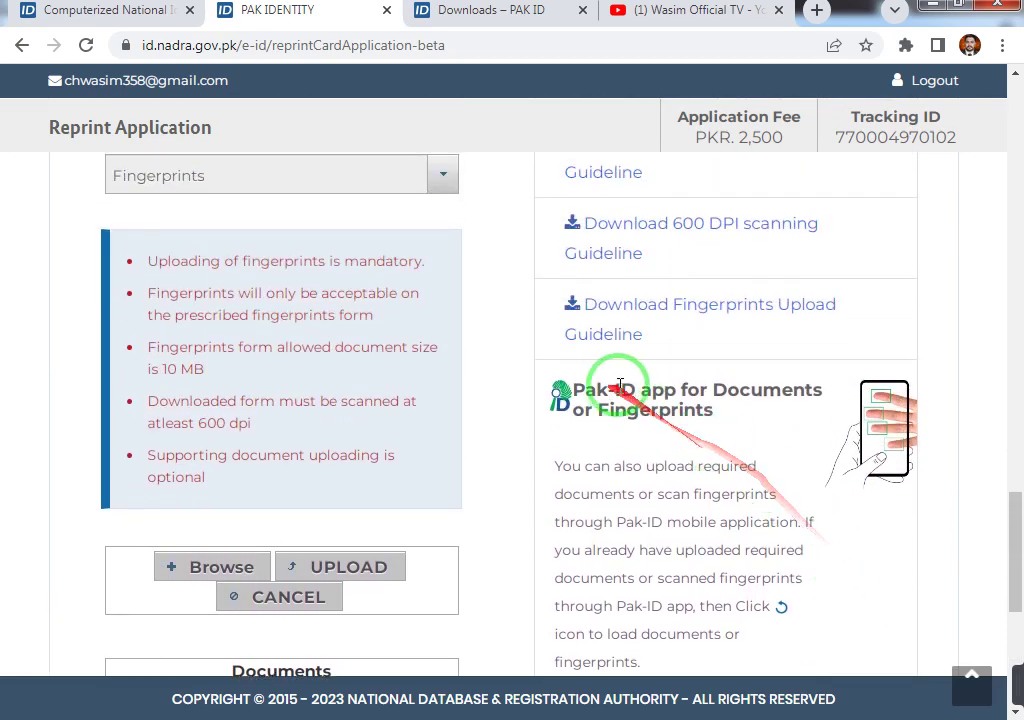
{"action": "scroll", "coordinate": [624, 385], "scroll_direction": "up", "scroll_amount": 2}
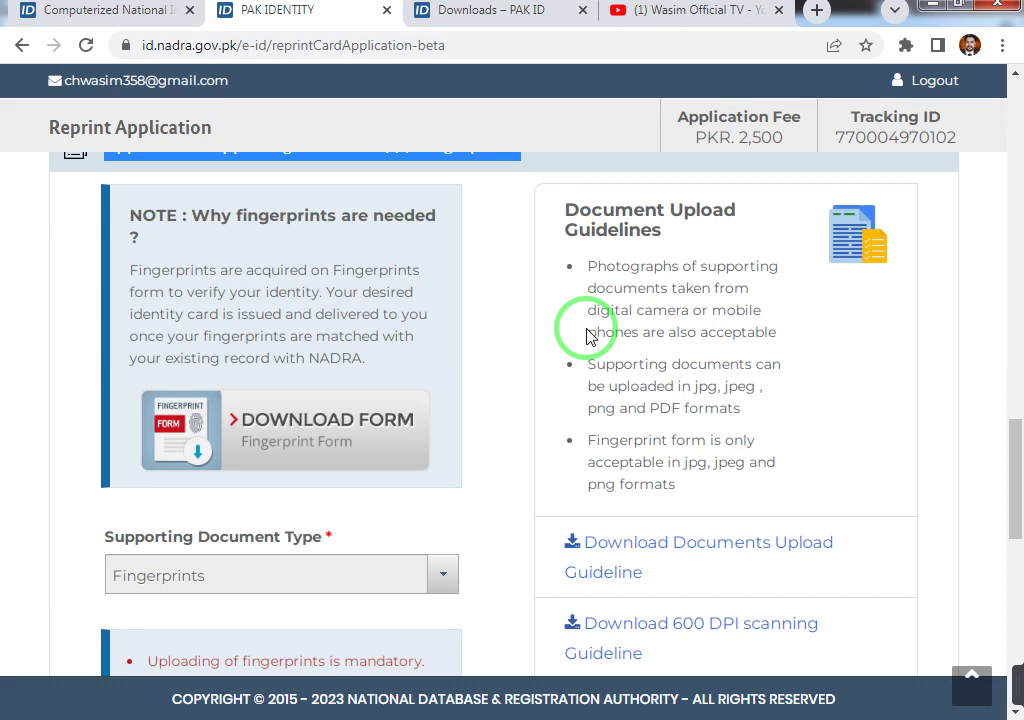
{"action": "scroll", "coordinate": [651, 420], "scroll_direction": "down", "scroll_amount": 2}
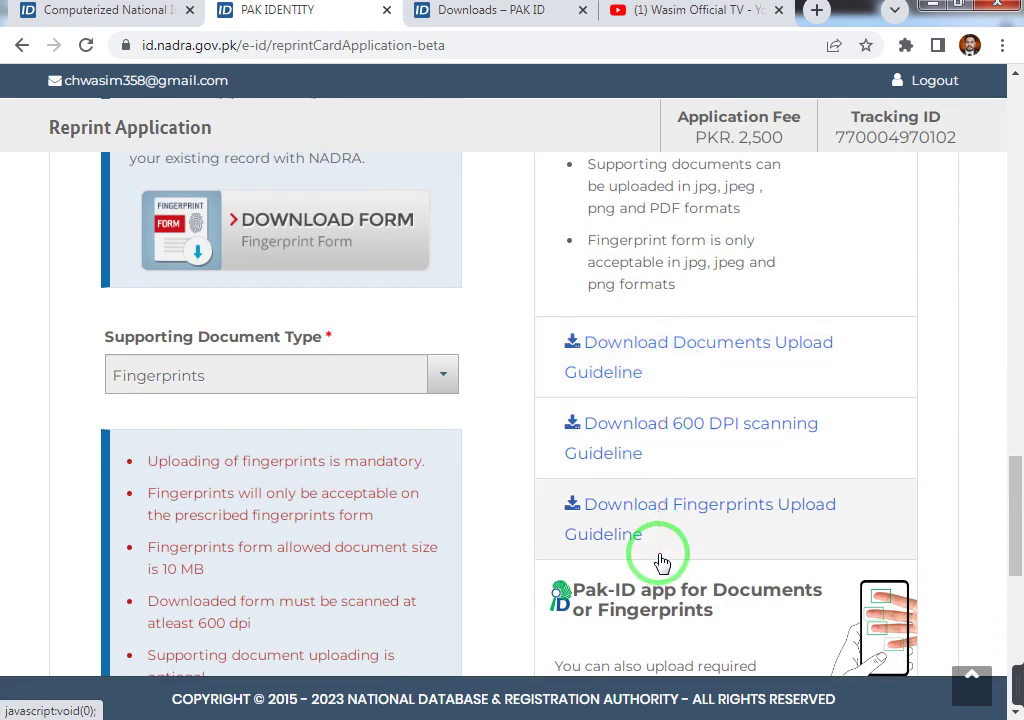
{"action": "scroll", "coordinate": [420, 542], "scroll_direction": "down", "scroll_amount": 3}
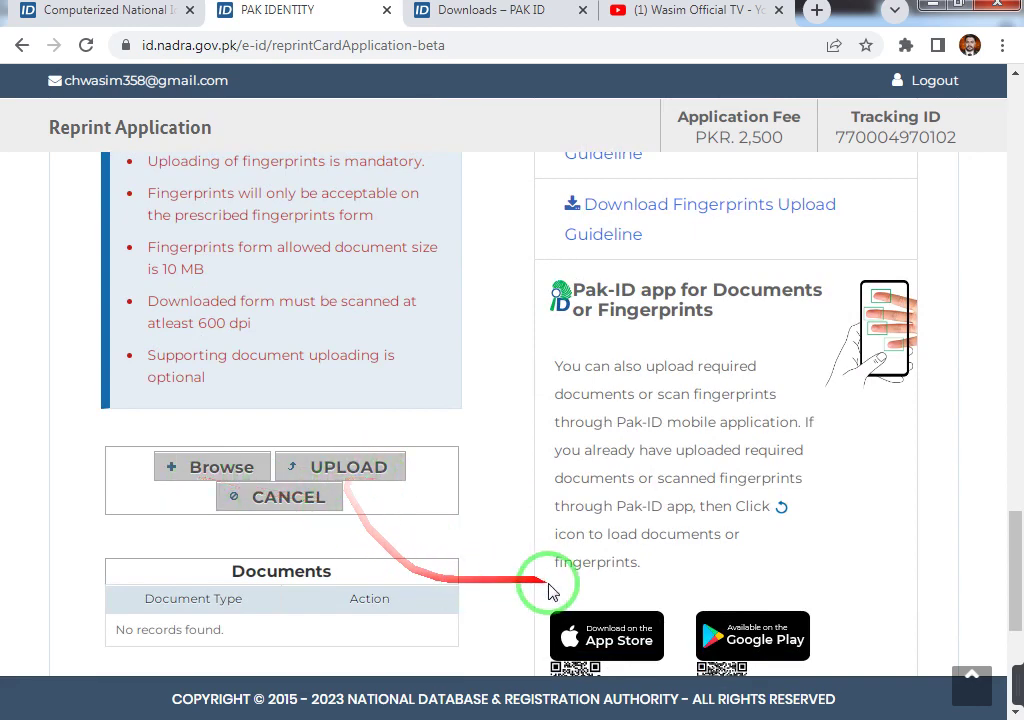
{"action": "scroll", "coordinate": [572, 582], "scroll_direction": "down", "scroll_amount": 1}
{"action": "scroll", "coordinate": [880, 555], "scroll_direction": "down", "scroll_amount": 1}
{"action": "scroll", "coordinate": [846, 585], "scroll_direction": "down", "scroll_amount": 2}
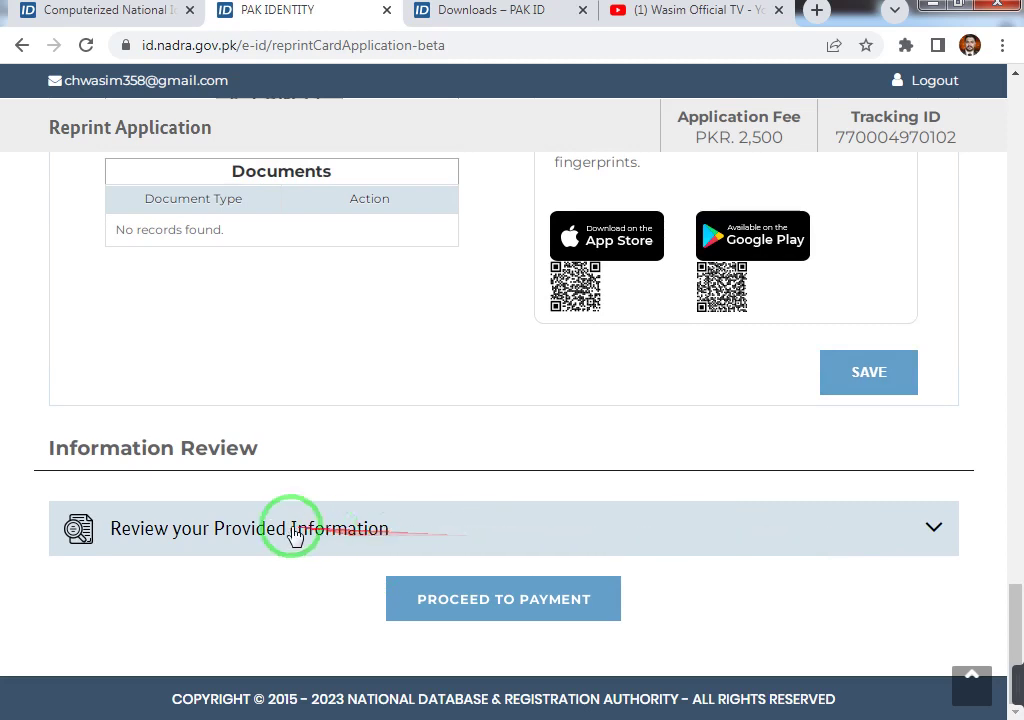
Step: Expand the review of the provided information and examine its personal details, application type, fee, priority and contact fields
{"action": "left_click_drag", "start_coordinate": [42, 453], "coordinate": [279, 450]}
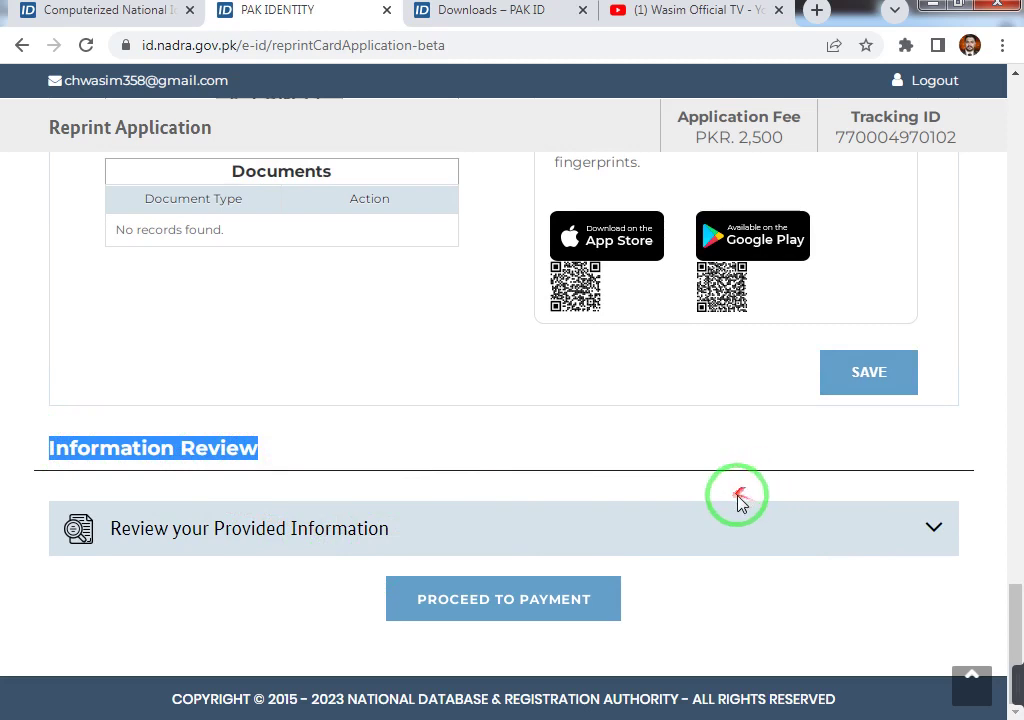
{"action": "left_click", "coordinate": [934, 535]}
{"action": "scroll", "coordinate": [934, 537], "scroll_direction": "down", "scroll_amount": 2}
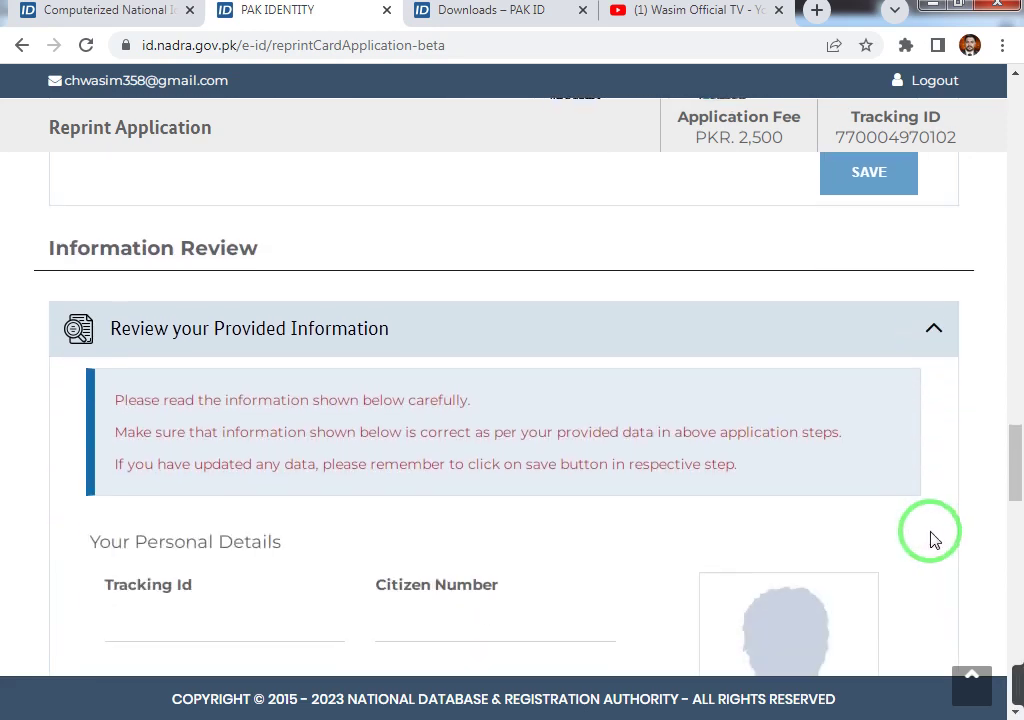
{"action": "scroll", "coordinate": [796, 521], "scroll_direction": "down", "scroll_amount": 2}
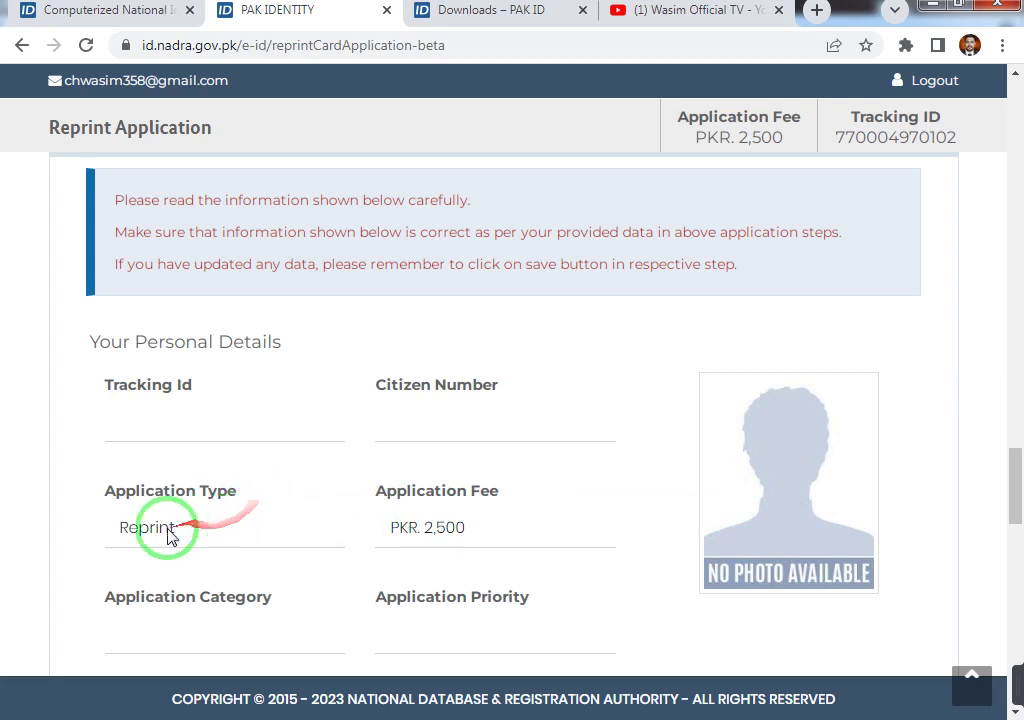
{"action": "scroll", "coordinate": [195, 418], "scroll_direction": "down", "scroll_amount": 1}
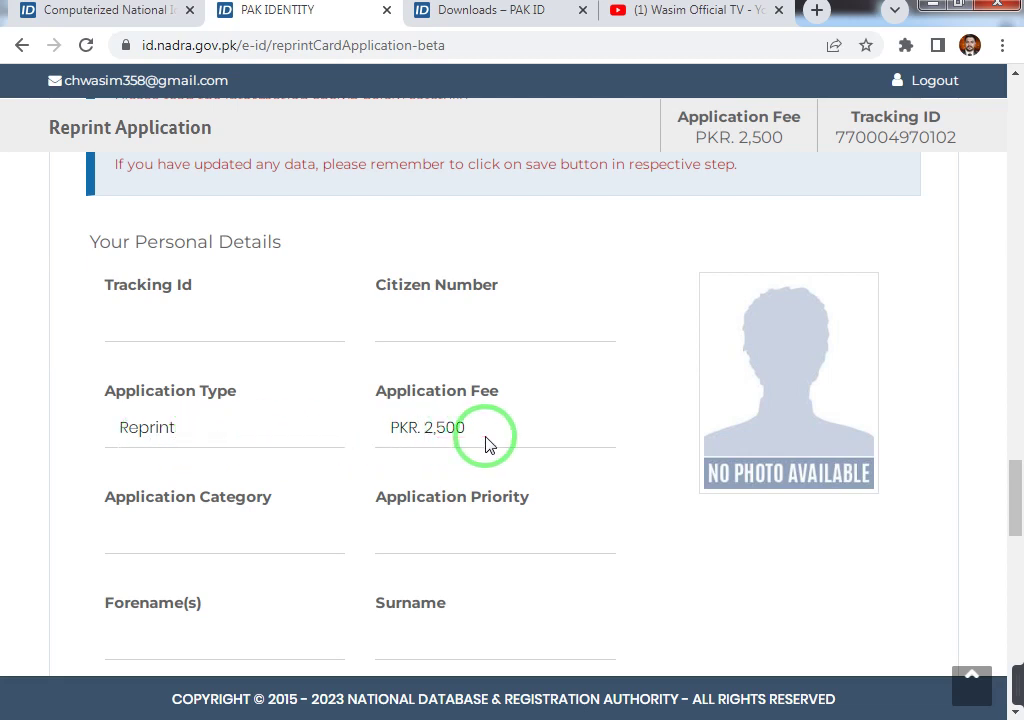
{"action": "scroll", "coordinate": [487, 445], "scroll_direction": "down", "scroll_amount": 1}
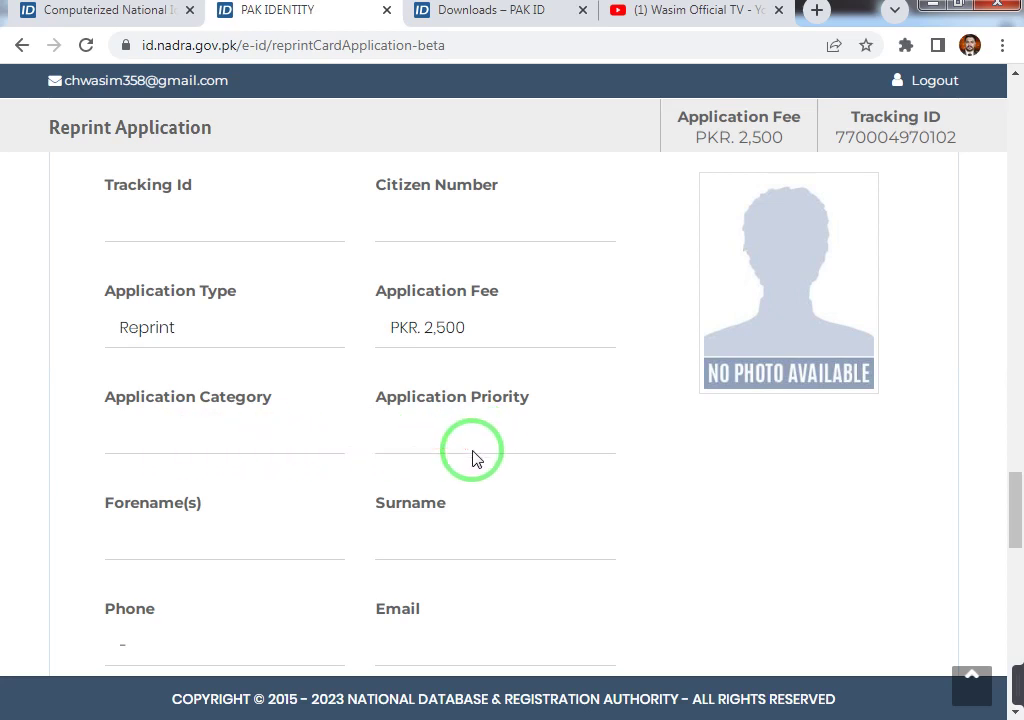
{"action": "scroll", "coordinate": [473, 459], "scroll_direction": "down", "scroll_amount": 1}
{"action": "scroll", "coordinate": [418, 510], "scroll_direction": "down", "scroll_amount": 2}
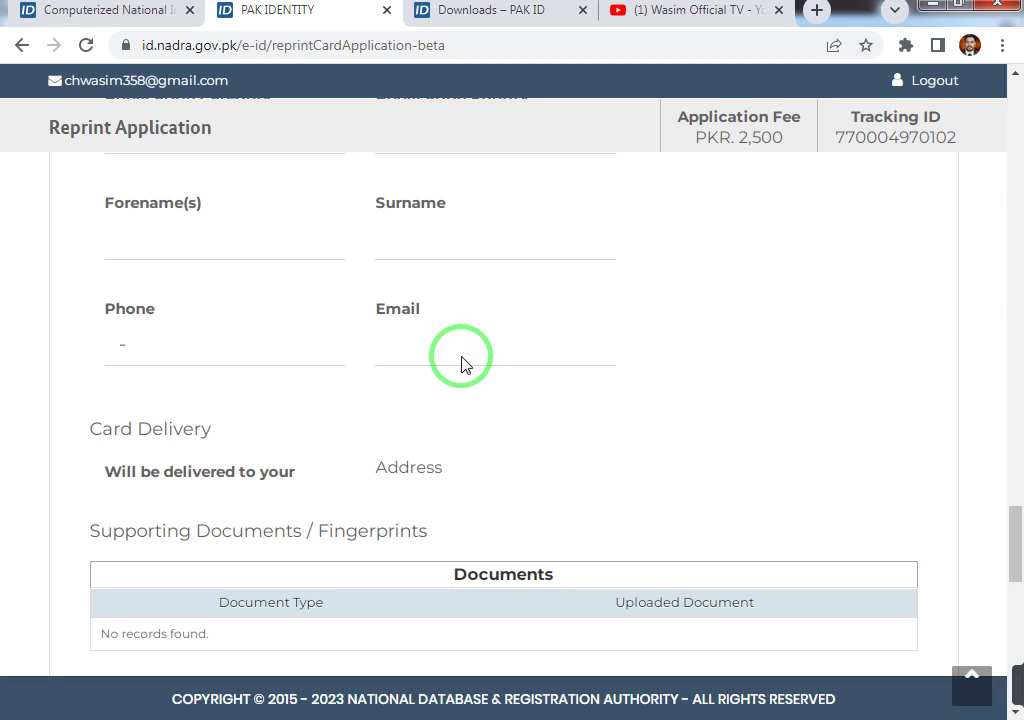
Step: Examine the card delivery, supporting documents and declarations parts of the information review
{"action": "scroll", "coordinate": [462, 364], "scroll_direction": "down", "scroll_amount": 1}
{"action": "scroll", "coordinate": [464, 366], "scroll_direction": "down", "scroll_amount": 1}
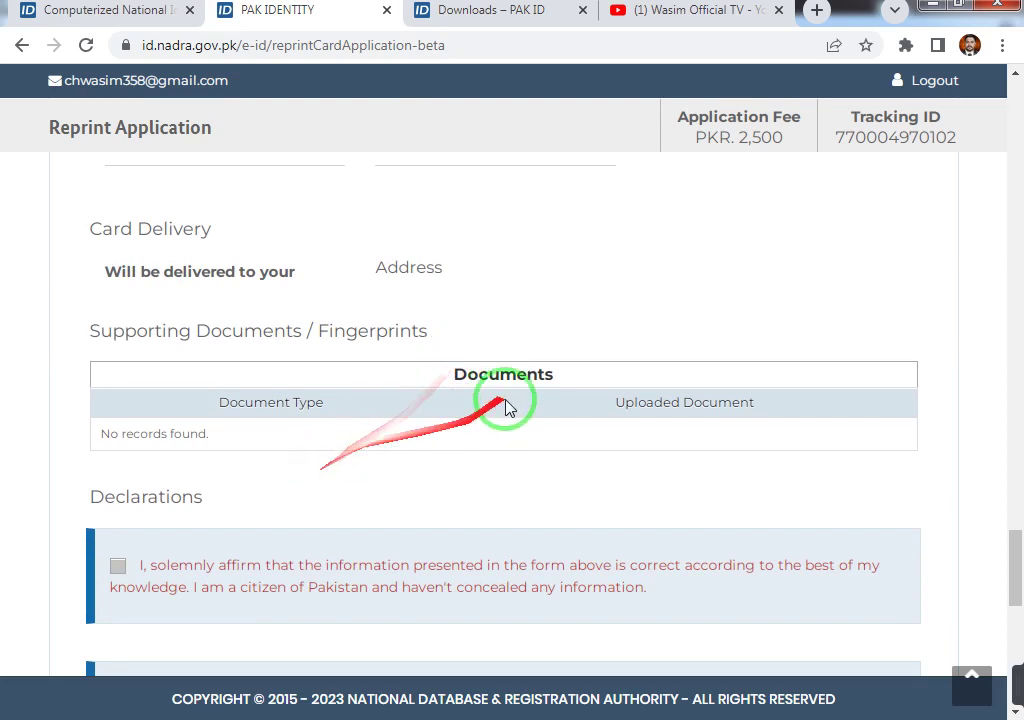
{"action": "left_click_drag", "start_coordinate": [451, 382], "coordinate": [576, 374]}
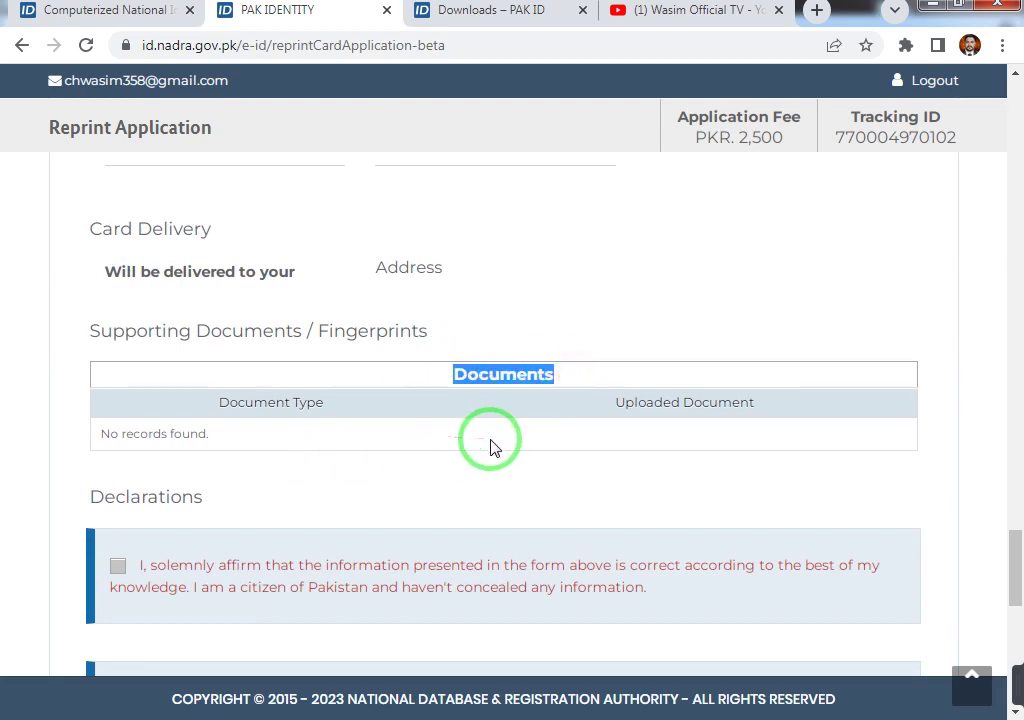
{"action": "scroll", "coordinate": [494, 446], "scroll_direction": "down", "scroll_amount": 1}
{"action": "left_click_drag", "start_coordinate": [91, 405], "coordinate": [300, 410]}
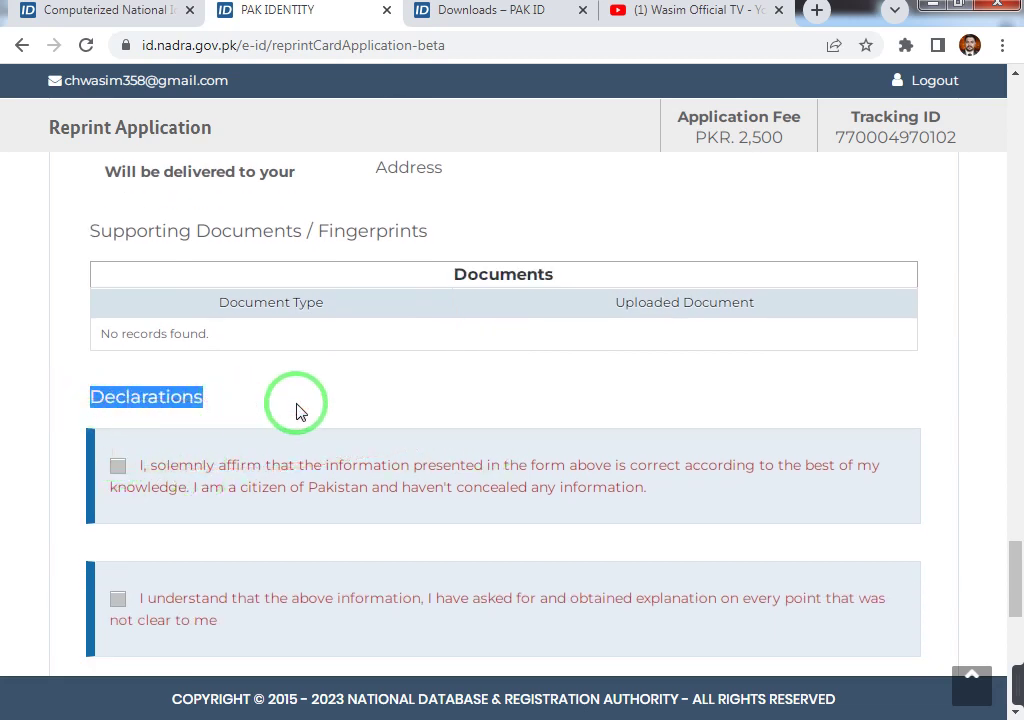
Step: Try to tick the first two declarations, and read the remaining ones down to the criminal case question
{"action": "scroll", "coordinate": [300, 410], "scroll_direction": "down", "scroll_amount": 1}
{"action": "left_click", "coordinate": [118, 370]}
{"action": "left_click", "coordinate": [118, 498]}
{"action": "scroll", "coordinate": [137, 590], "scroll_direction": "down", "scroll_amount": 6}
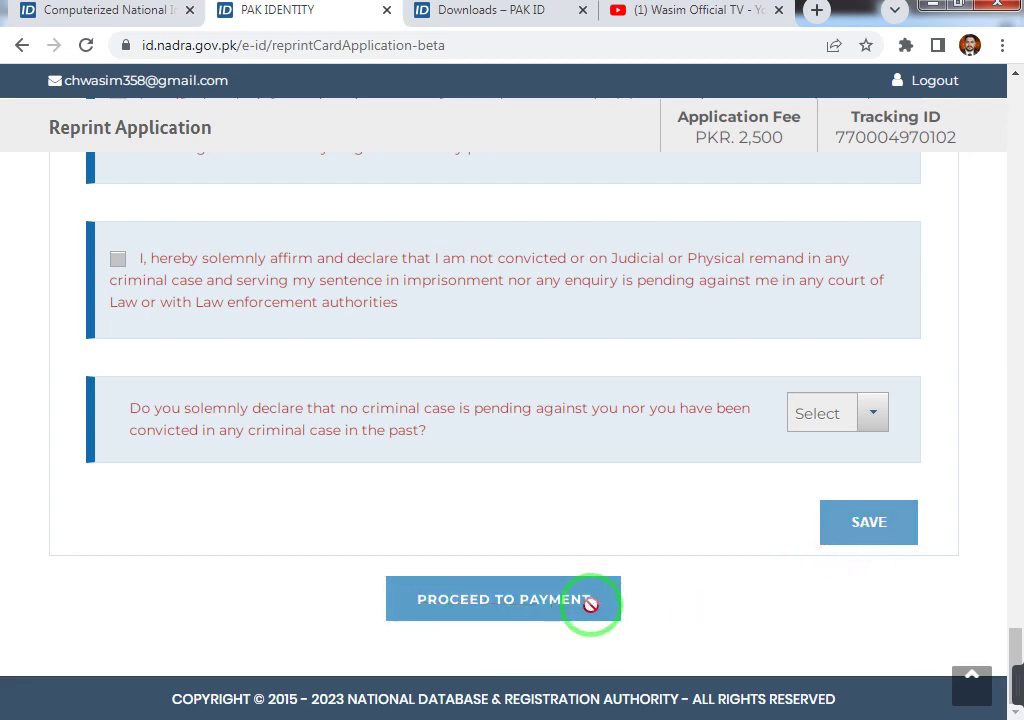
Step: Return to the start of the information review and collapse the Review your Provided Information section
{"action": "scroll", "coordinate": [562, 507], "scroll_direction": "up", "scroll_amount": 10}
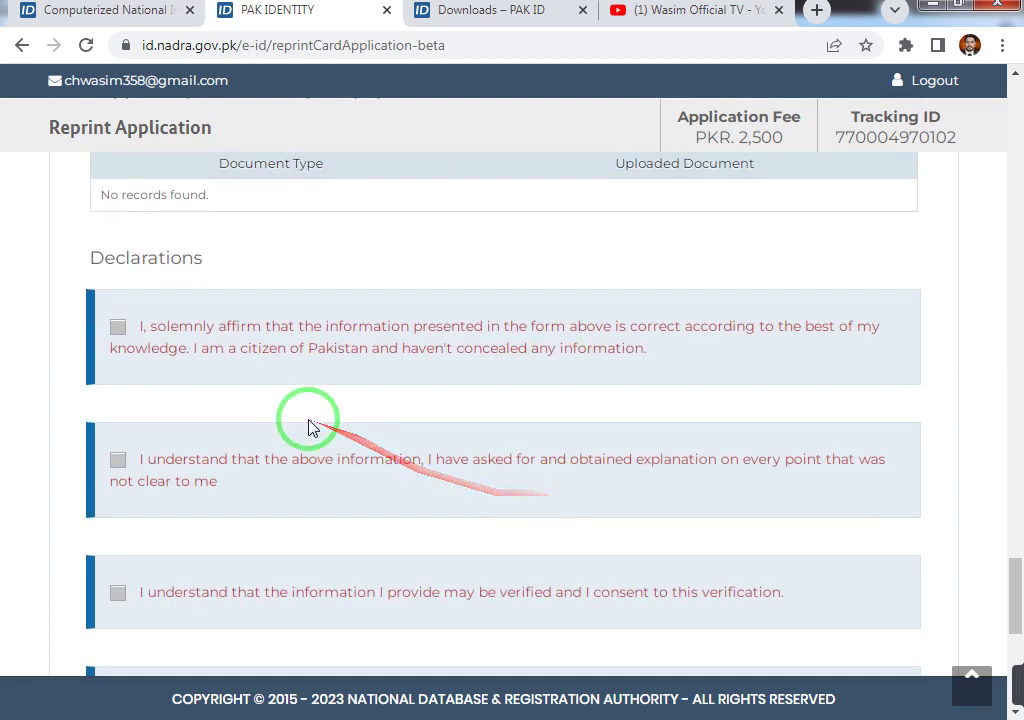
{"action": "scroll", "coordinate": [272, 356], "scroll_direction": "up", "scroll_amount": 3}
{"action": "scroll", "coordinate": [585, 439], "scroll_direction": "up", "scroll_amount": 8}
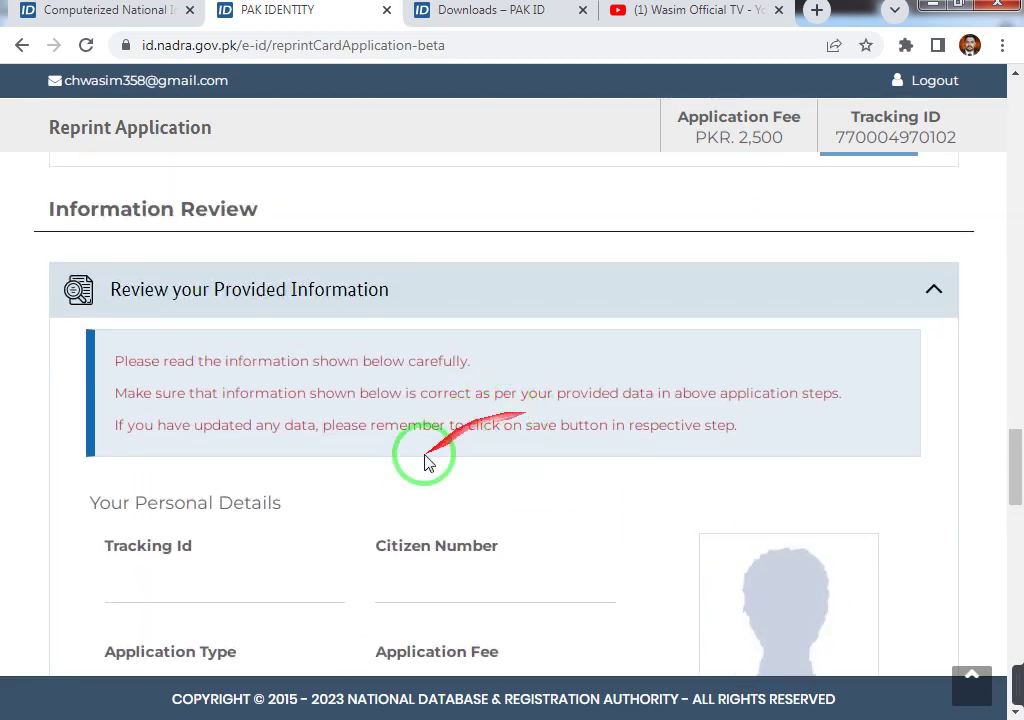
{"action": "left_click", "coordinate": [370, 296]}
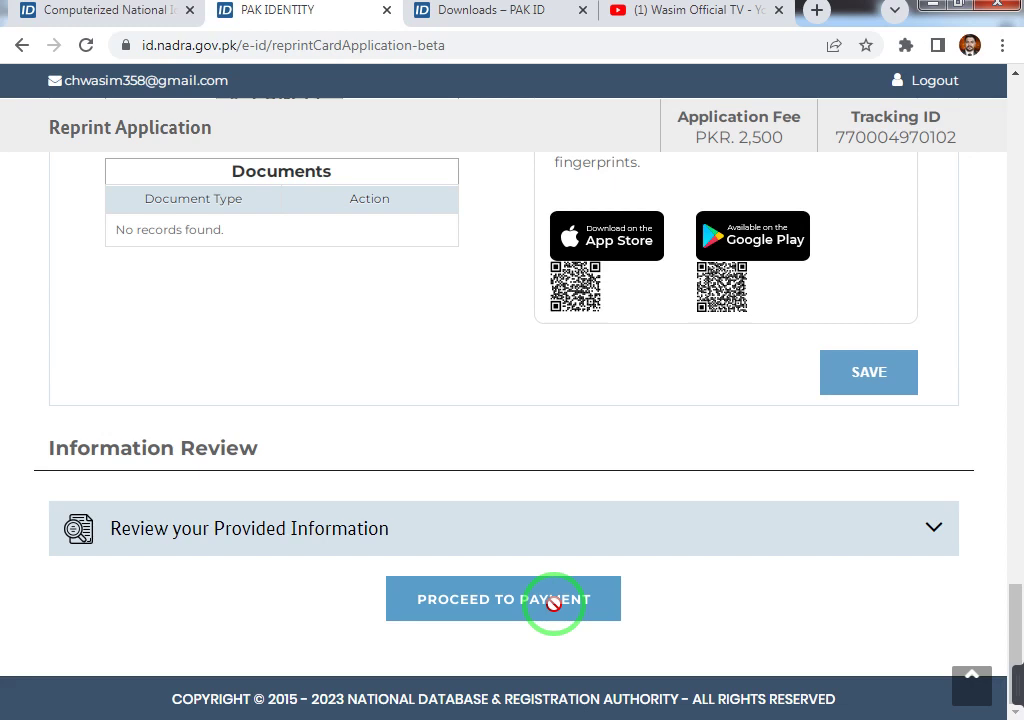
Step: Download the Correction Form PDF from NADRA's Downloads page as correction_form.pdf and open the folder containing it
{"action": "left_click", "coordinate": [470, 18]}
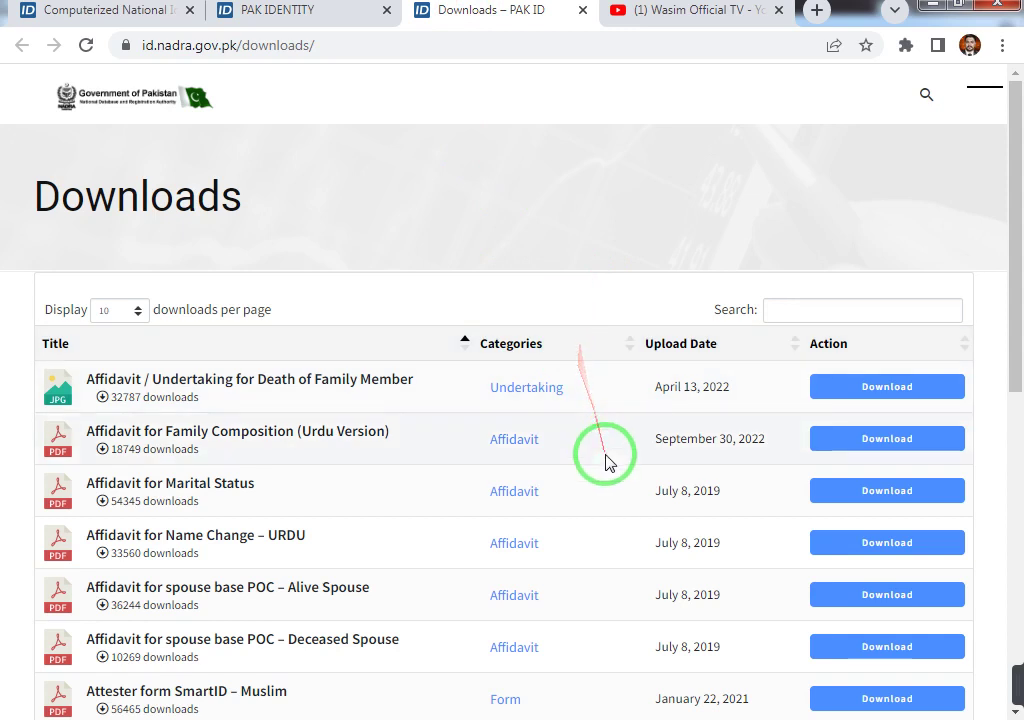
{"action": "scroll", "coordinate": [607, 462], "scroll_direction": "down", "scroll_amount": 1}
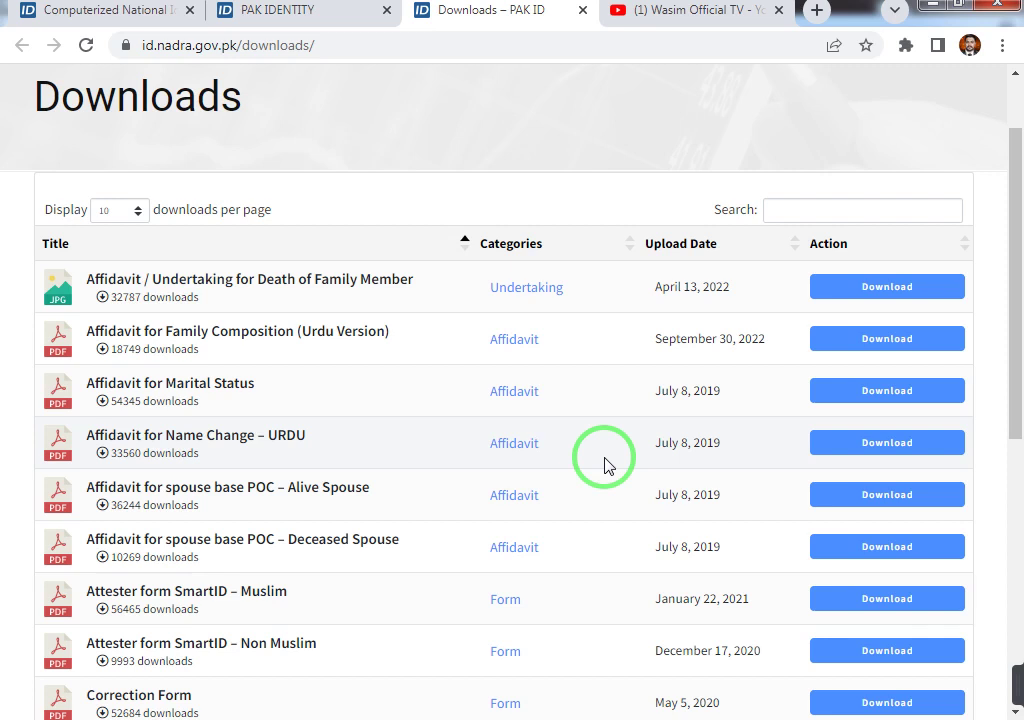
{"action": "scroll", "coordinate": [522, 515], "scroll_direction": "down", "scroll_amount": 1}
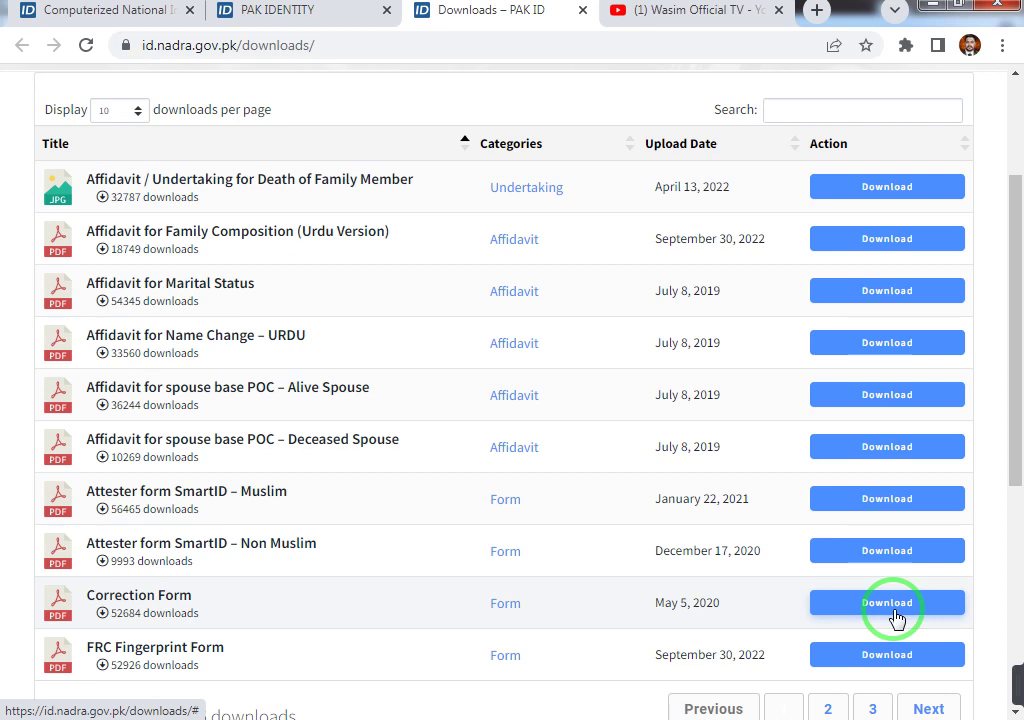
{"action": "scroll", "coordinate": [893, 615], "scroll_direction": "down", "scroll_amount": 1}
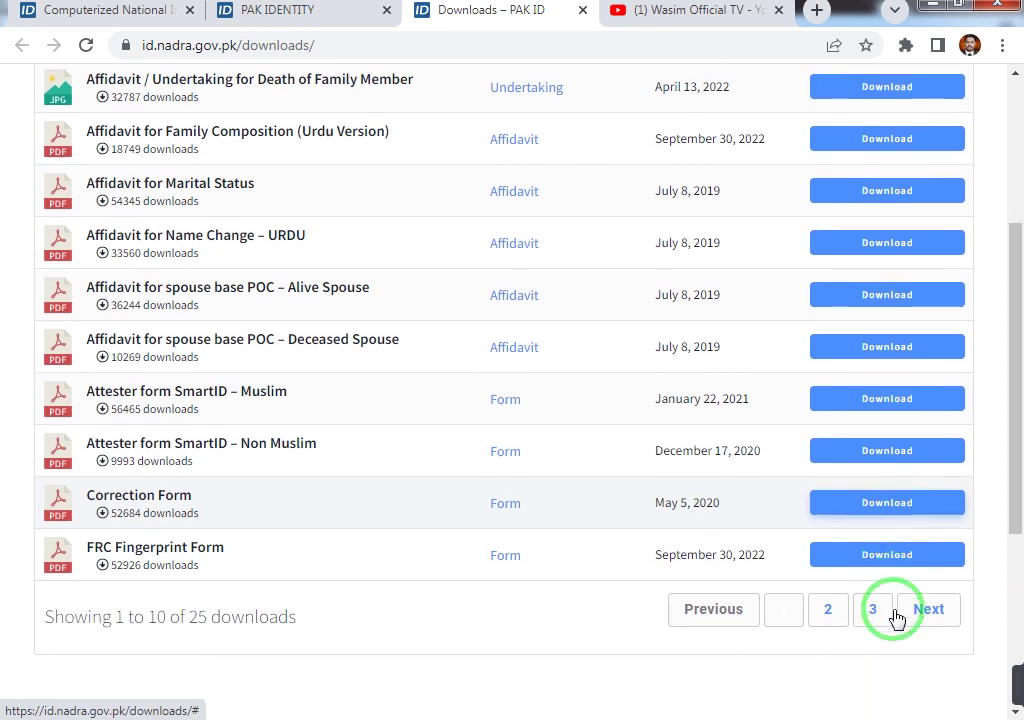
{"action": "left_click", "coordinate": [886, 513]}
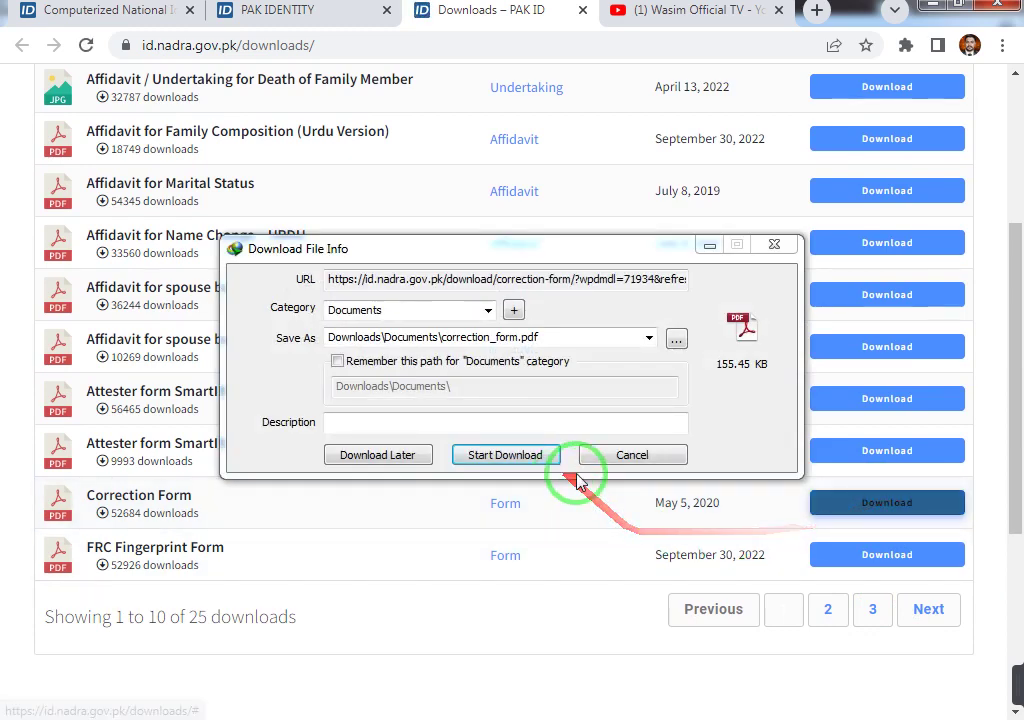
{"action": "left_click", "coordinate": [530, 458]}
{"action": "left_click", "coordinate": [549, 427]}
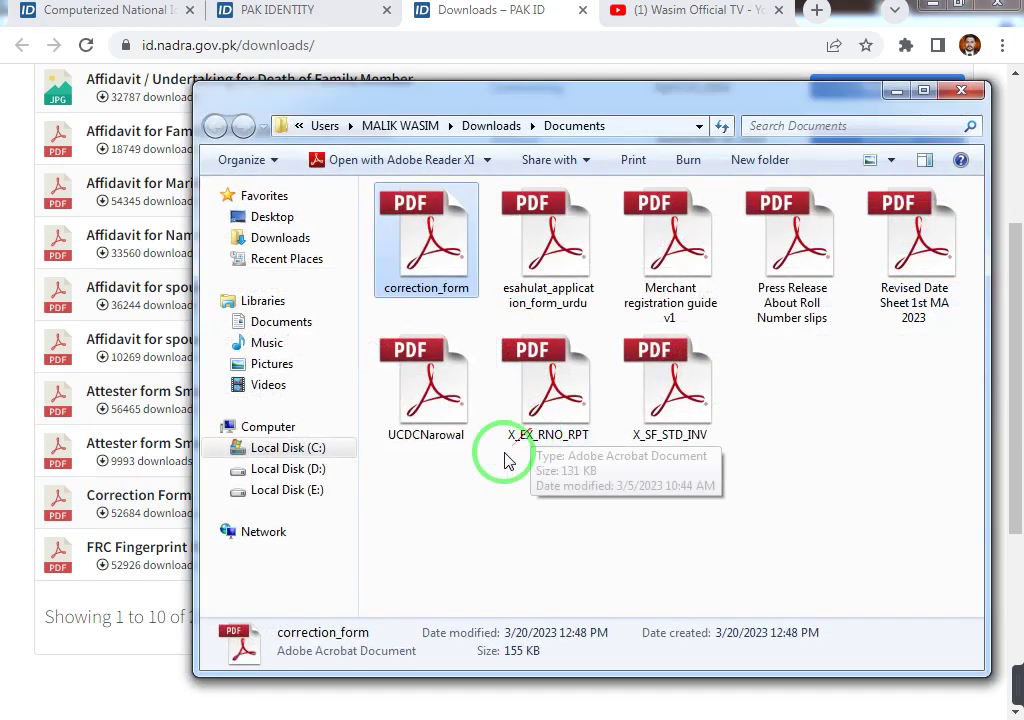
Step: Open correction_form in Adobe Reader, read it from the applicant information to the instructions, and close the form and its folder
{"action": "left_click", "coordinate": [428, 265]}
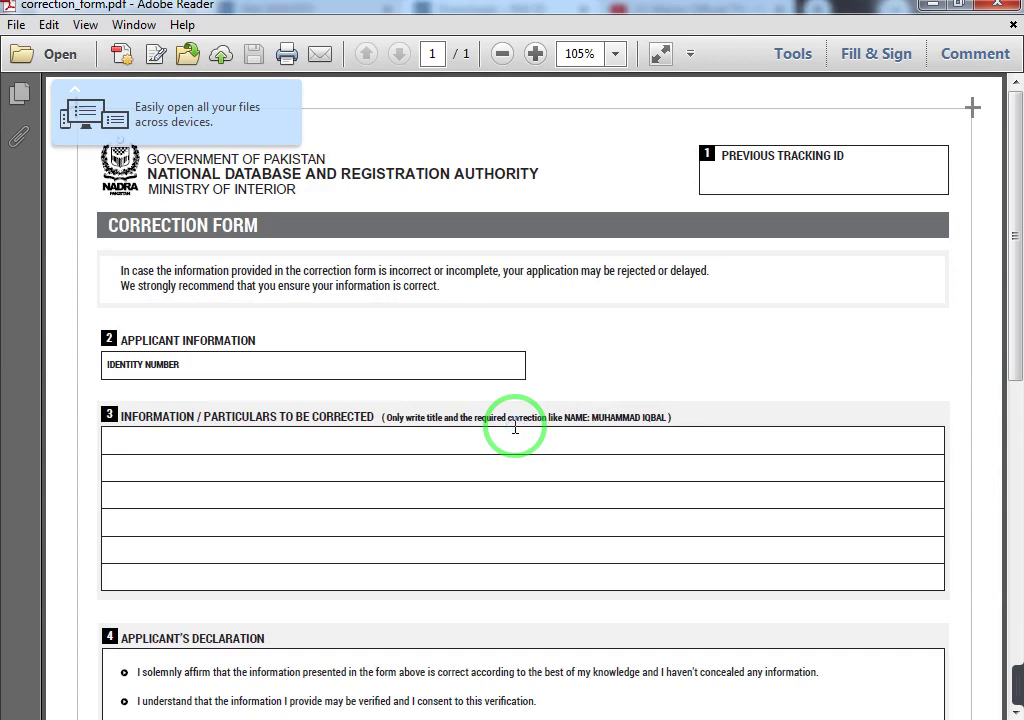
{"action": "scroll", "coordinate": [514, 434], "scroll_direction": "down", "scroll_amount": 10}
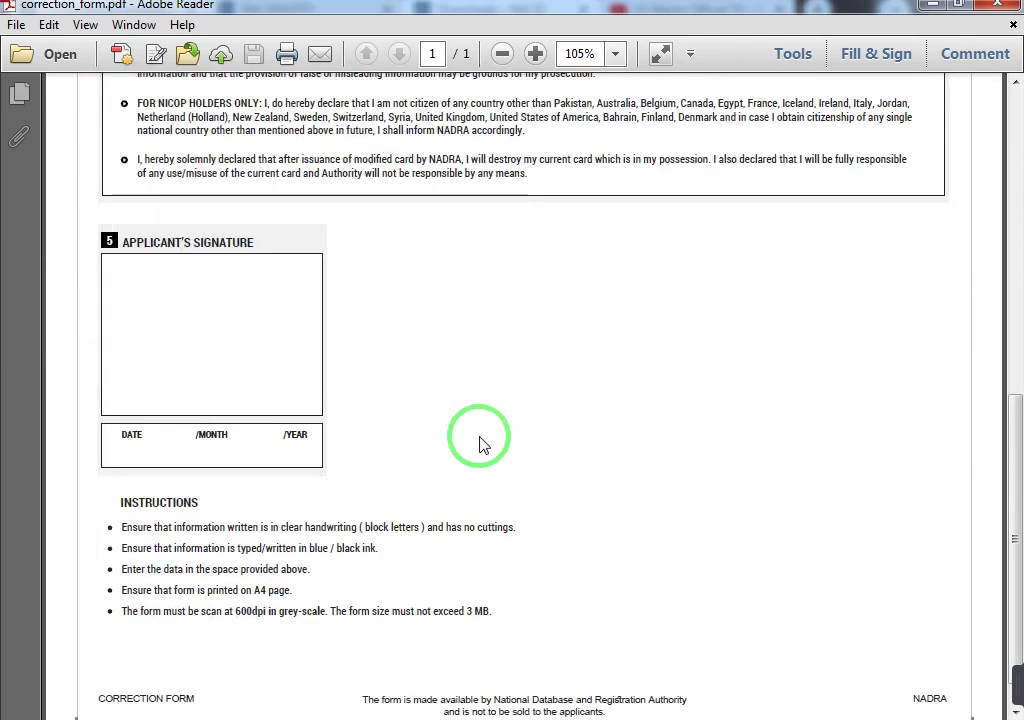
{"action": "scroll", "coordinate": [479, 444], "scroll_direction": "down", "scroll_amount": 1}
{"action": "scroll", "coordinate": [480, 445], "scroll_direction": "up", "scroll_amount": 7}
{"action": "left_click", "coordinate": [957, 4]}
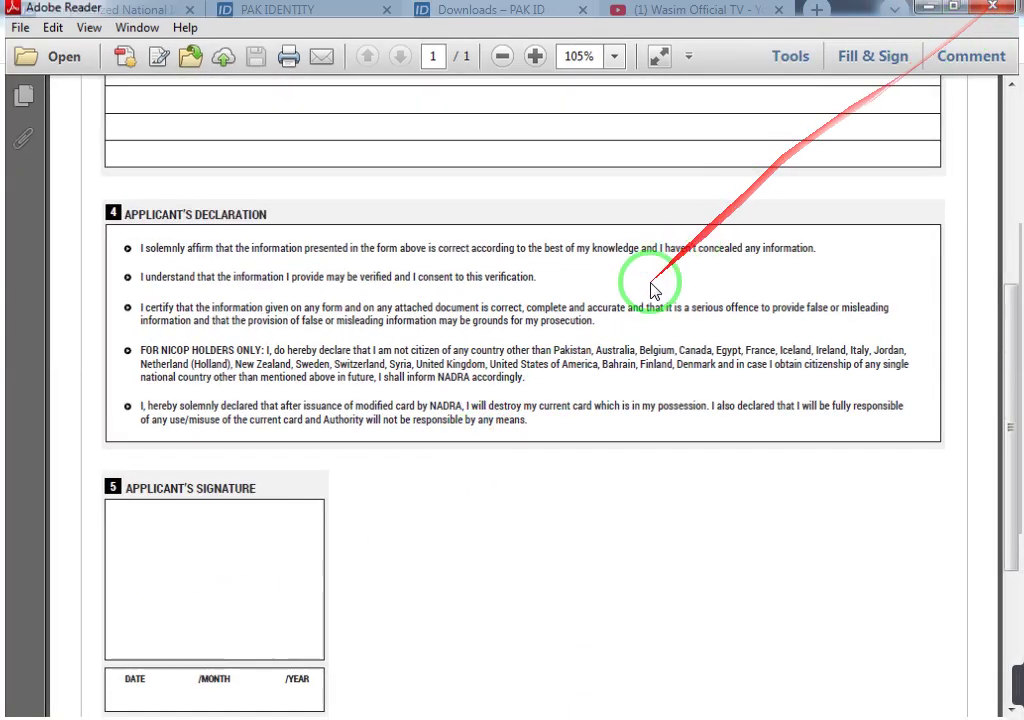
{"action": "key", "text": "ctrl+q"}
{"action": "left_click", "coordinate": [962, 91]}
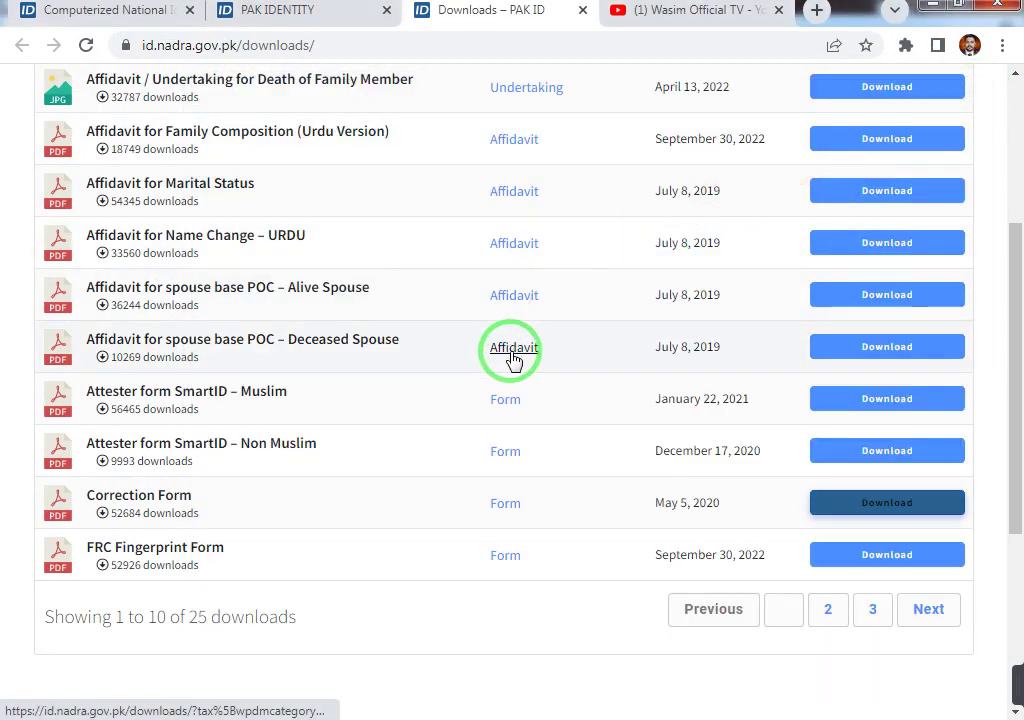
Step: Switch to the open YouTube channel page, view the identity card thumbnail in Windows Photo Viewer, and return to the channel
{"action": "scroll", "coordinate": [512, 360], "scroll_direction": "up", "scroll_amount": 3}
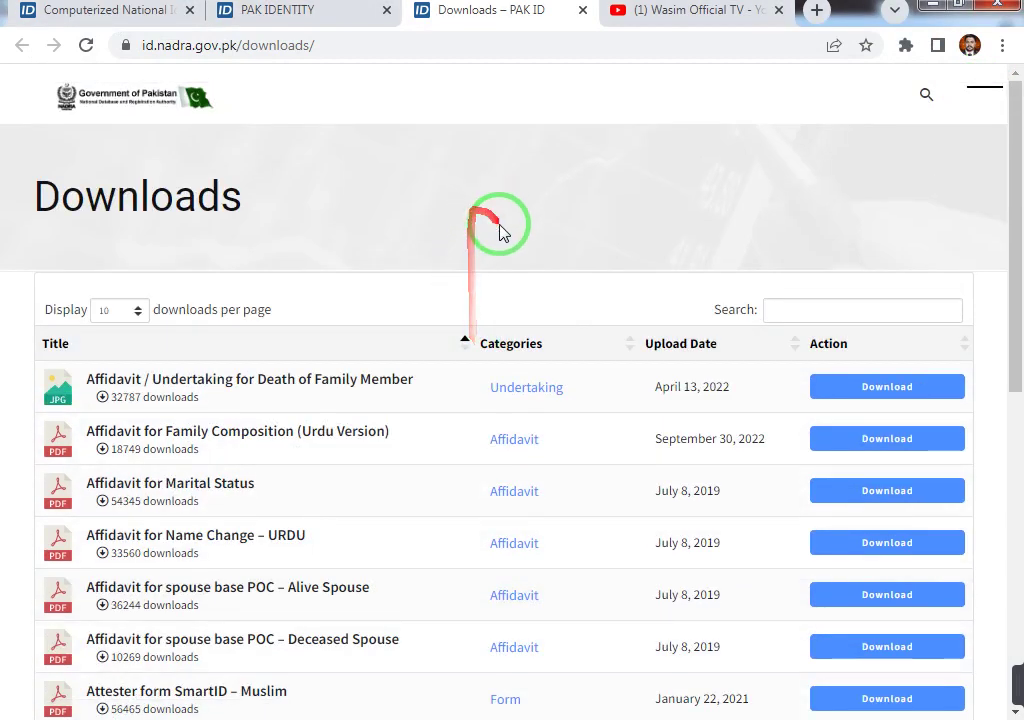
{"action": "left_click", "coordinate": [650, 24]}
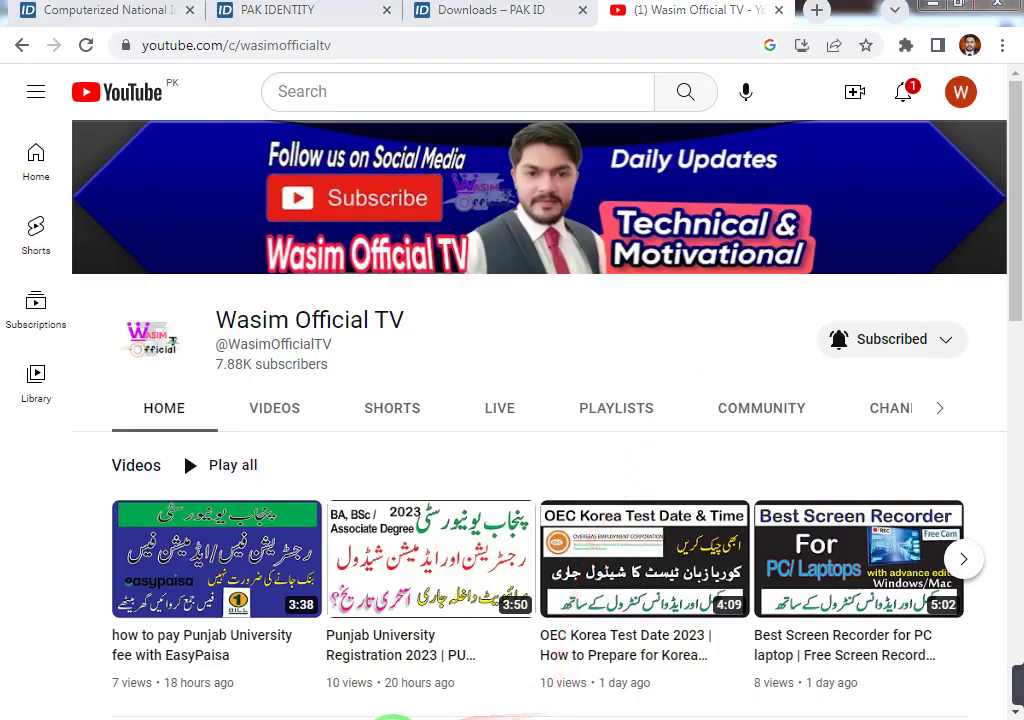
{"action": "key", "text": "alt+Tab"}
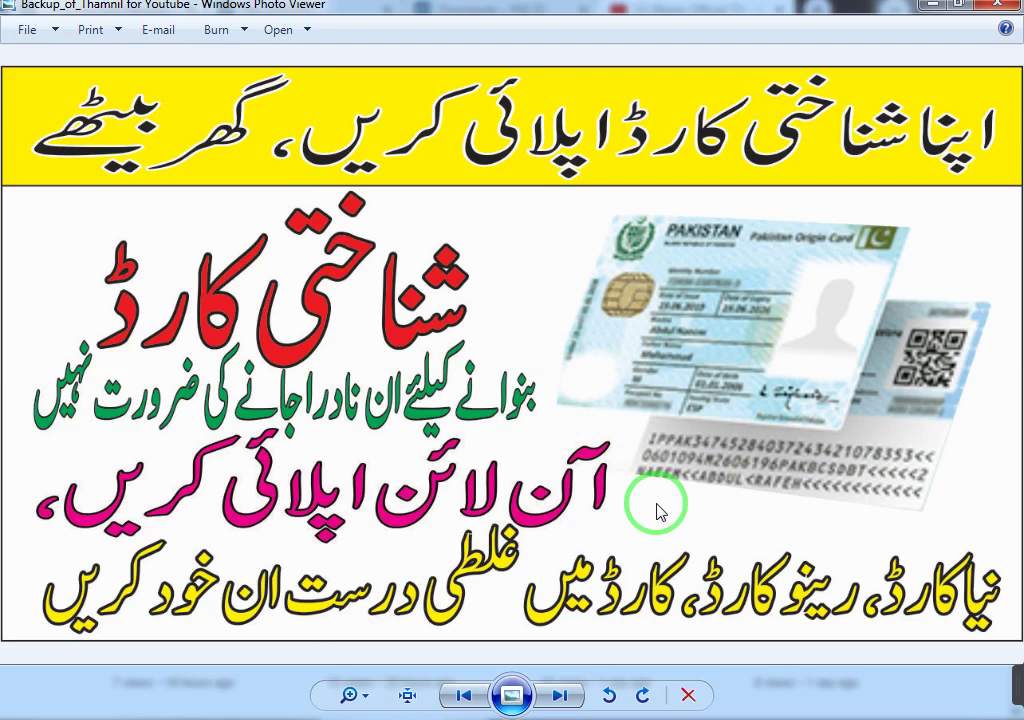
{"action": "key", "text": "alt+Tab"}
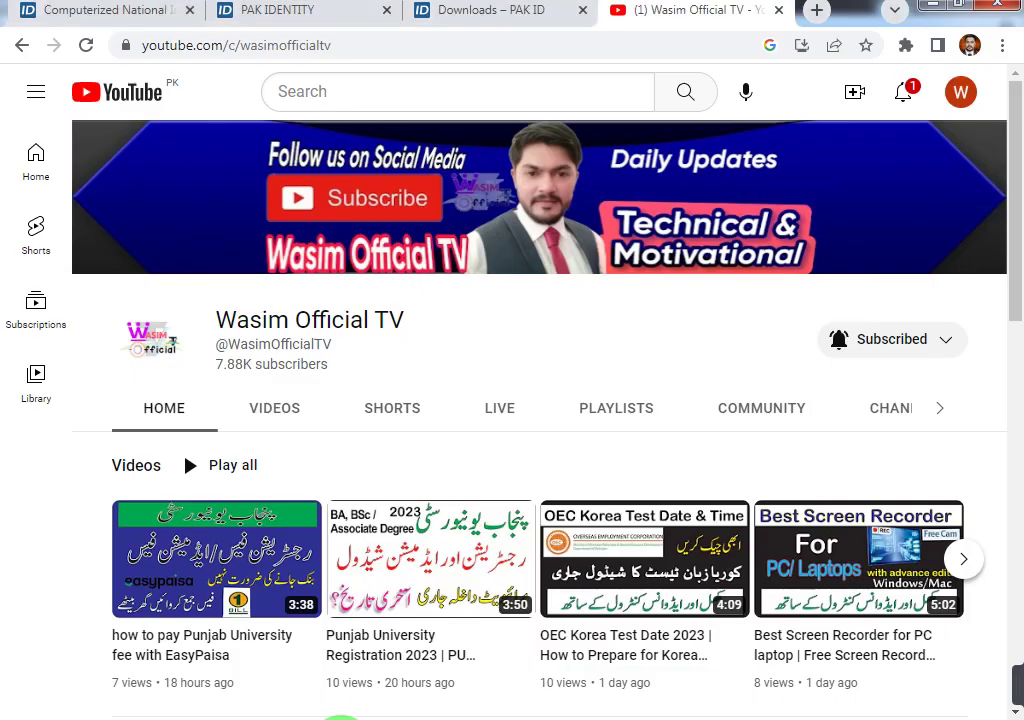